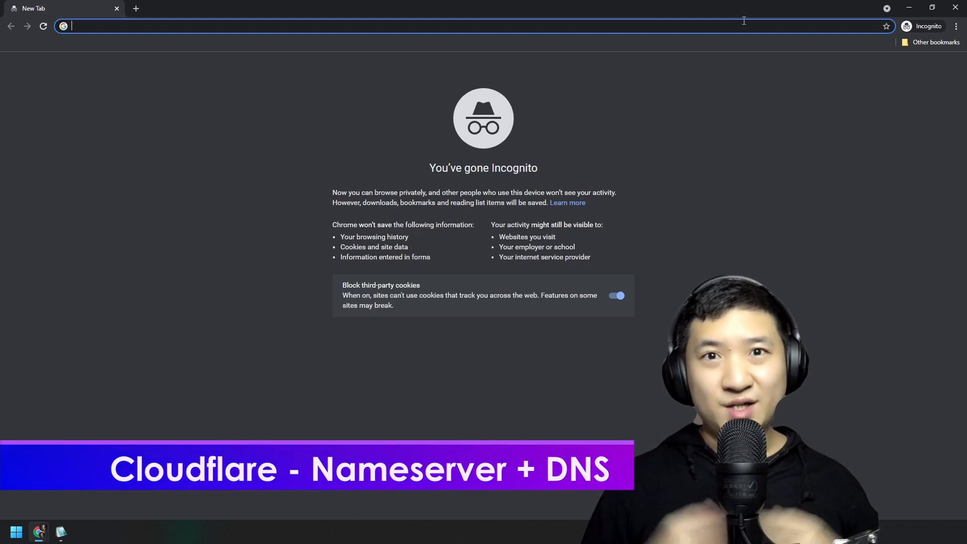
# Sign in to dash.cloudflare.com with the saved login, then search for and open the iamjaychong.com site.
pyautogui.write('dash.cloudflare.com')
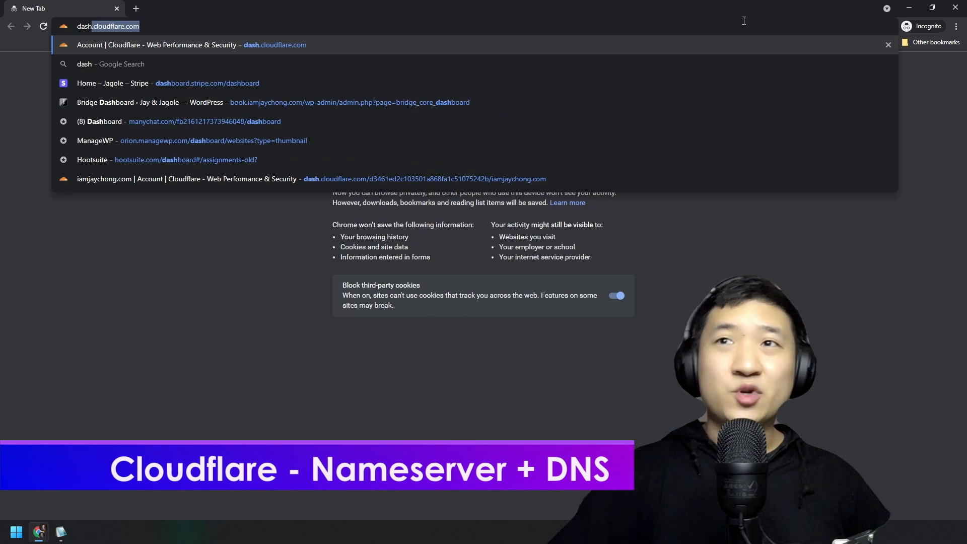
pyautogui.press('Return')
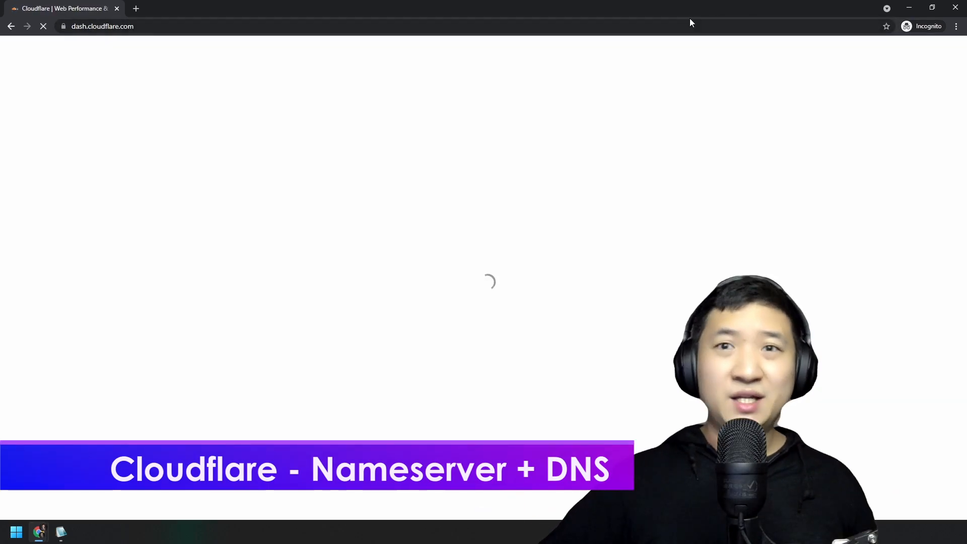
pyautogui.click(322, 156)
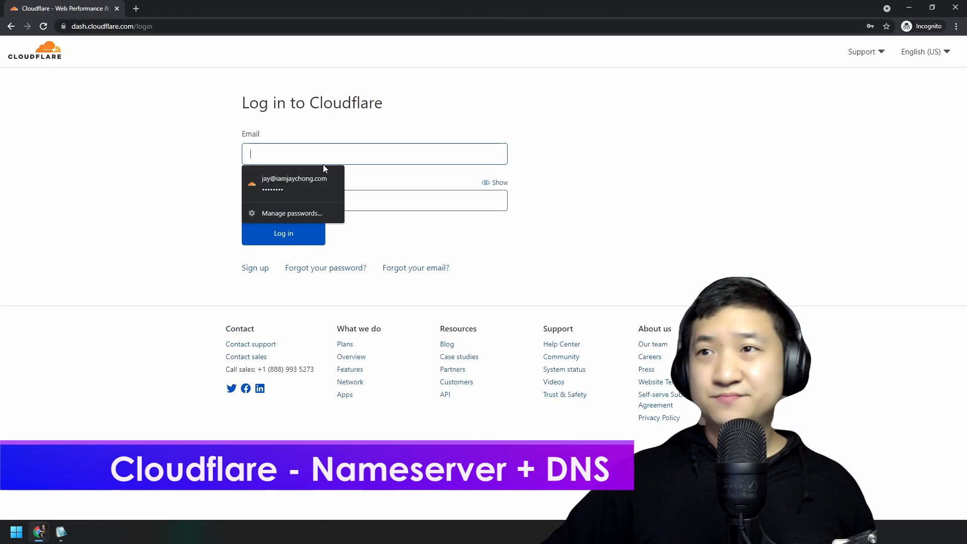
pyautogui.click(327, 181)
pyautogui.click(286, 242)
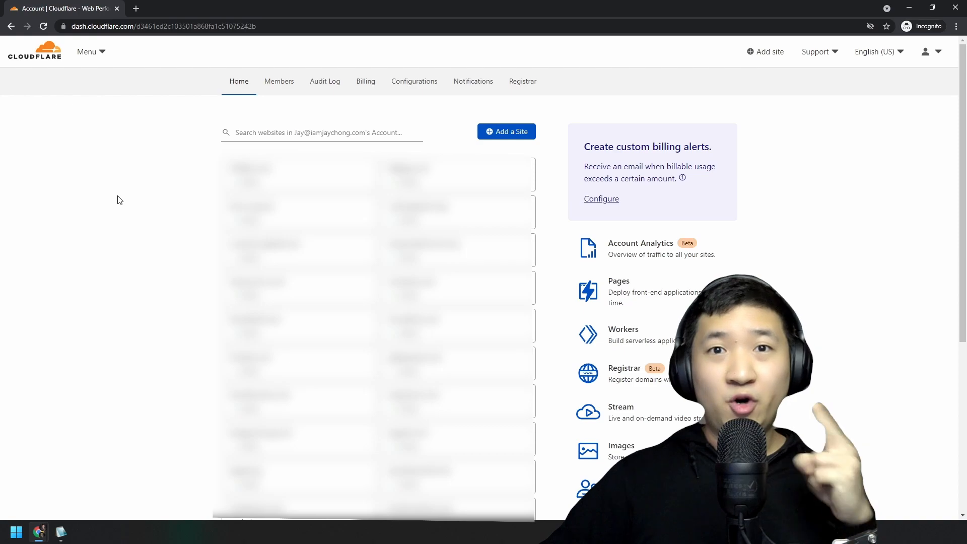
pyautogui.click(293, 137)
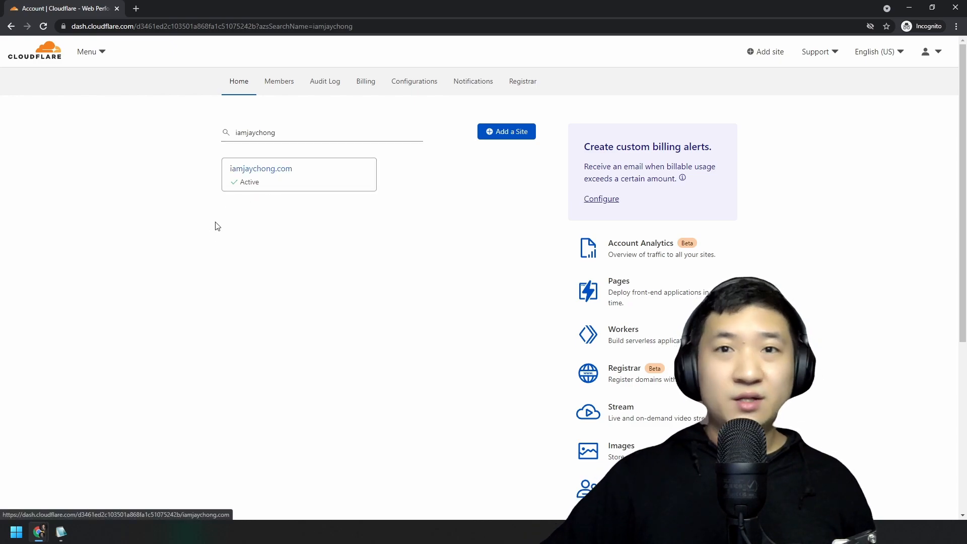
pyautogui.click(278, 179)
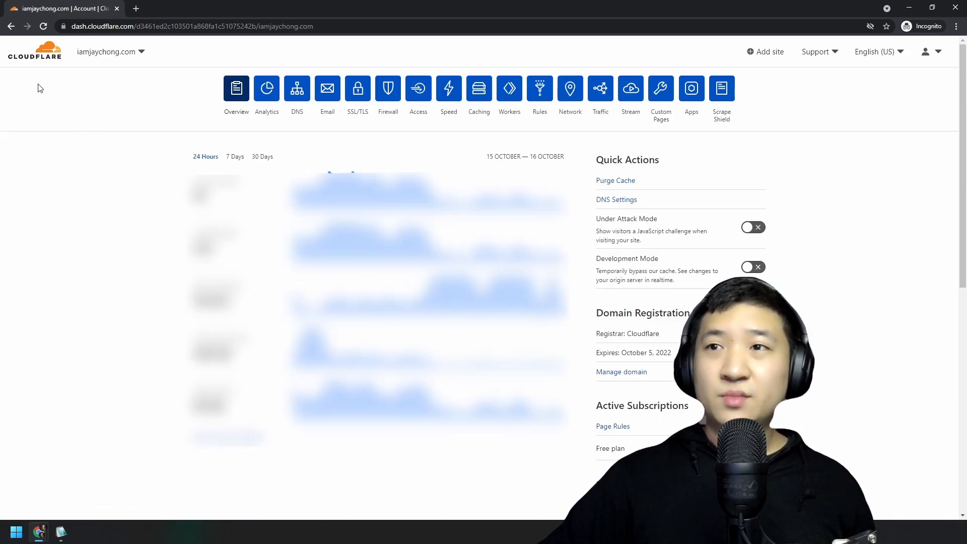
# Open the iamjaychong.com DNS records, then bring up and reposition the Notepad2 notes.
pyautogui.click(297, 99)
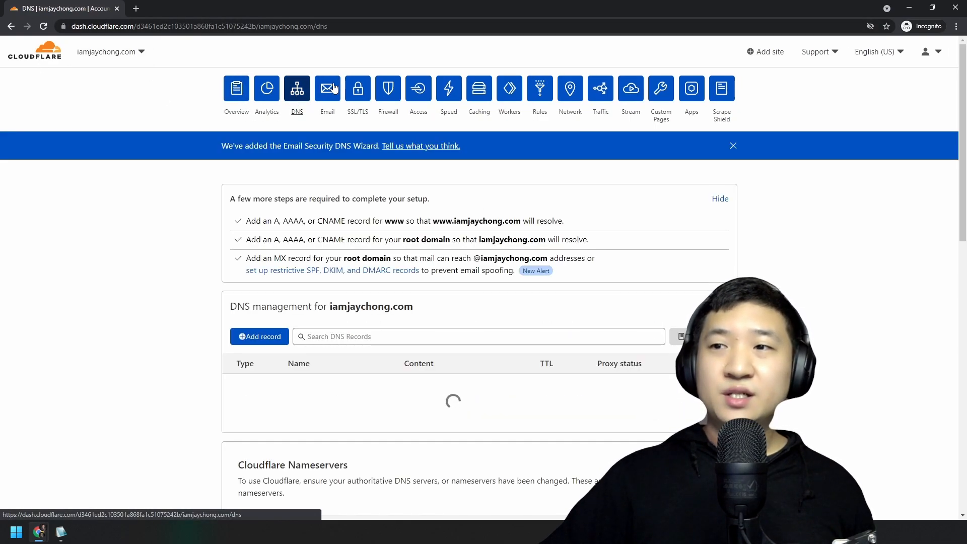
pyautogui.click(61, 531)
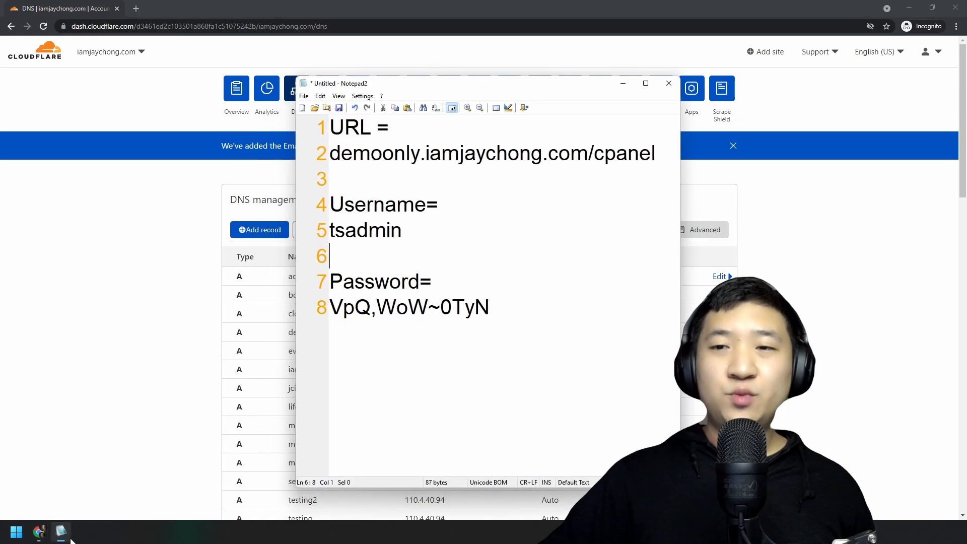
pyautogui.moveTo(502, 88); pyautogui.dragTo(467, 96)
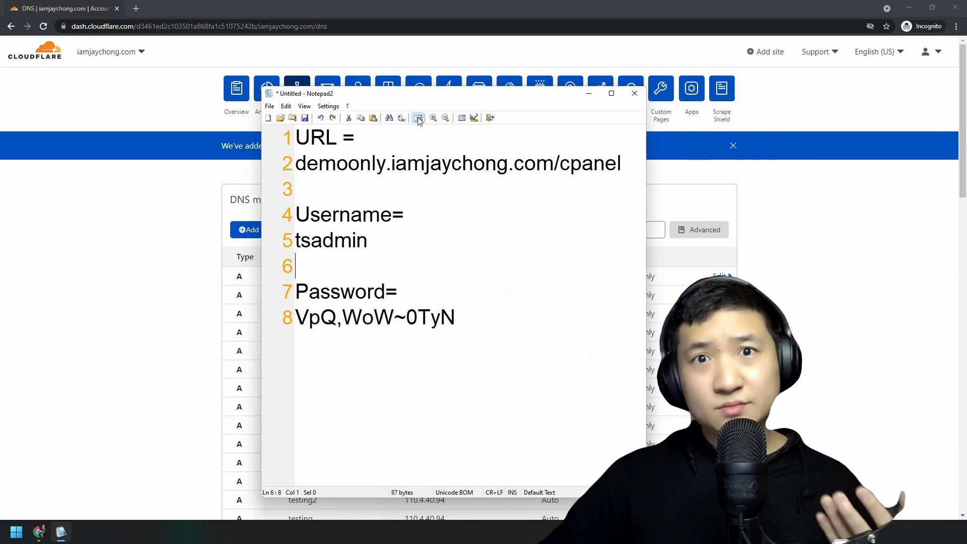
pyautogui.moveTo(465, 356); pyautogui.dragTo(273, 141)
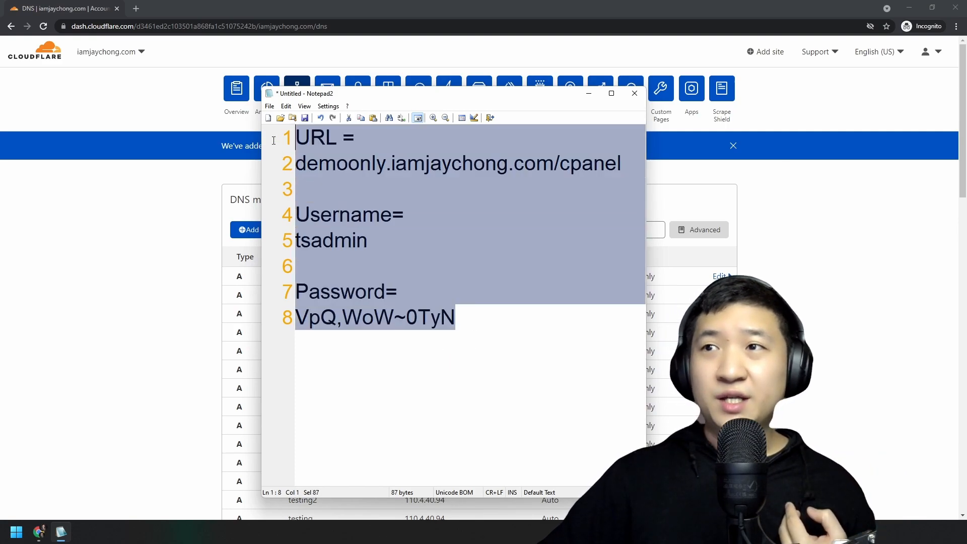
# Pick out the demoonly subdomain from demoonly.iamjaychong.com in the notes, then return to Cloudflare.
pyautogui.click(475, 333)
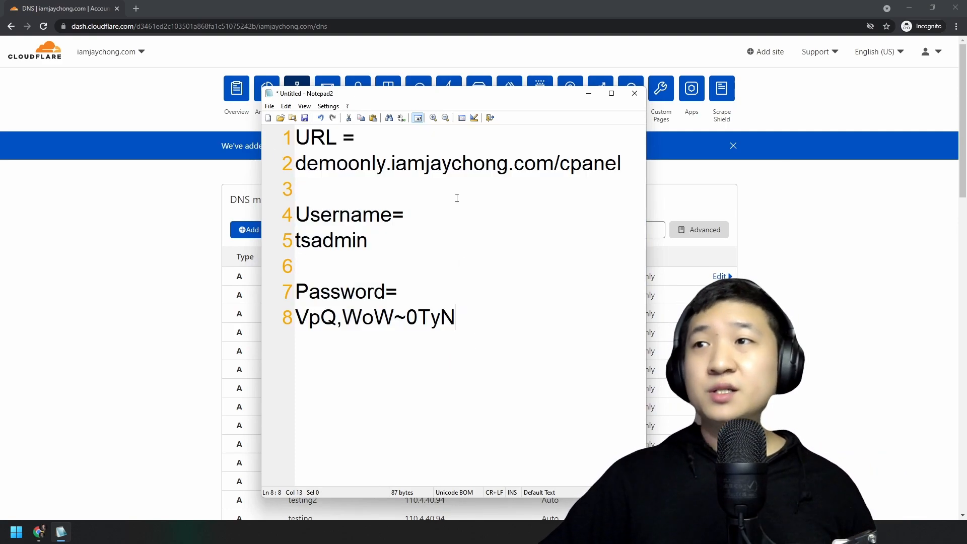
pyautogui.moveTo(552, 163); pyautogui.dragTo(268, 157)
pyautogui.click(406, 163)
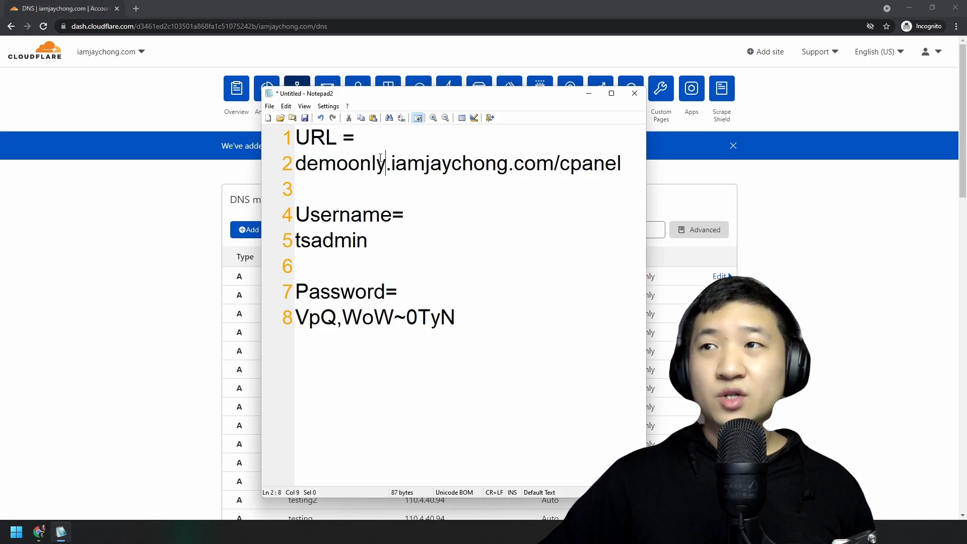
pyautogui.moveTo(386, 158); pyautogui.dragTo(259, 156)
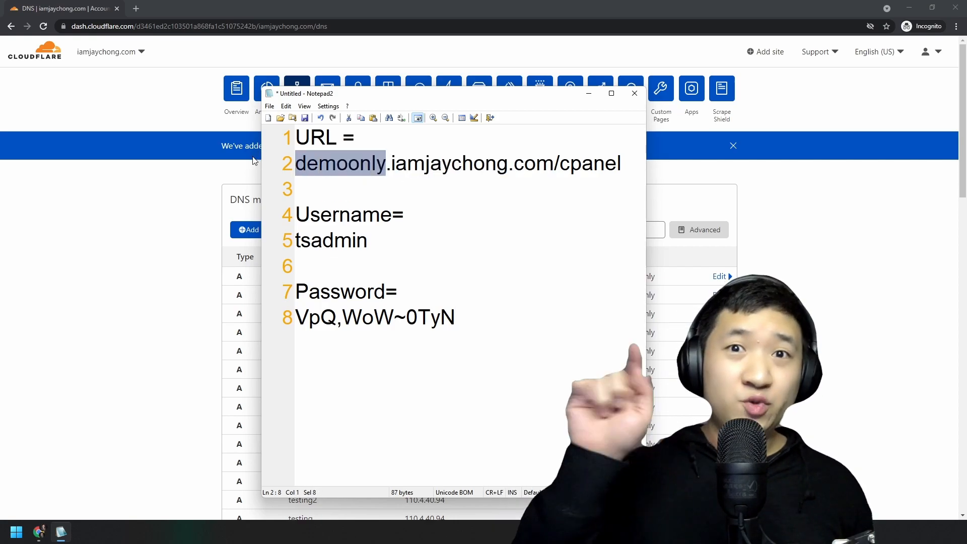
pyautogui.click(166, 252)
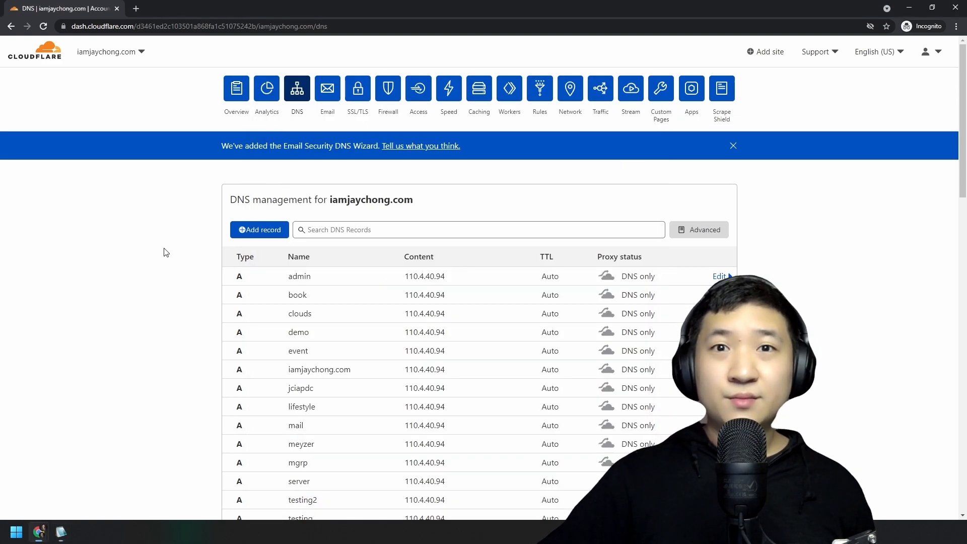
# Add a DNS-only A record named demoonly pointing to 110.4.40.94, then open it for review.
pyautogui.click(281, 236)
pyautogui.click(330, 296)
pyautogui.write('demoonly')
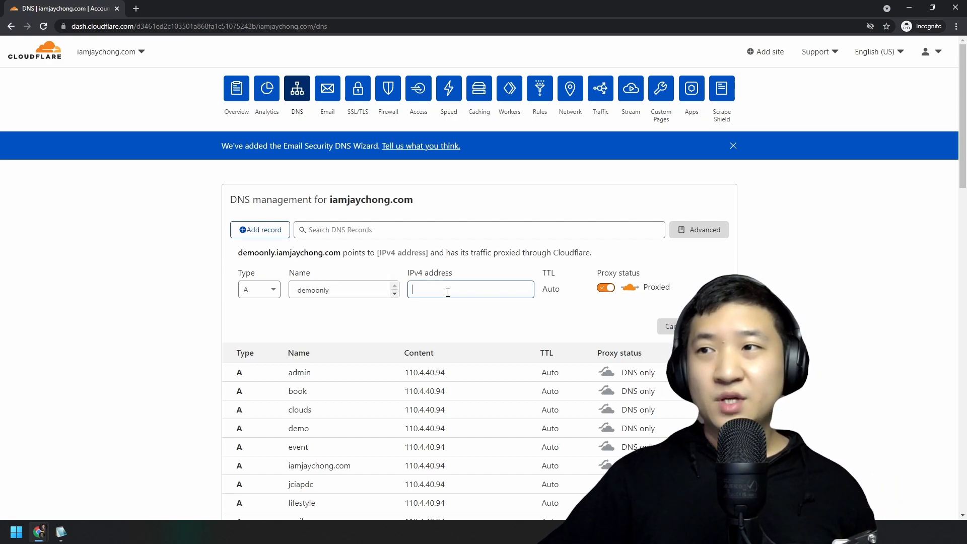
pyautogui.write('110.4.40.94')
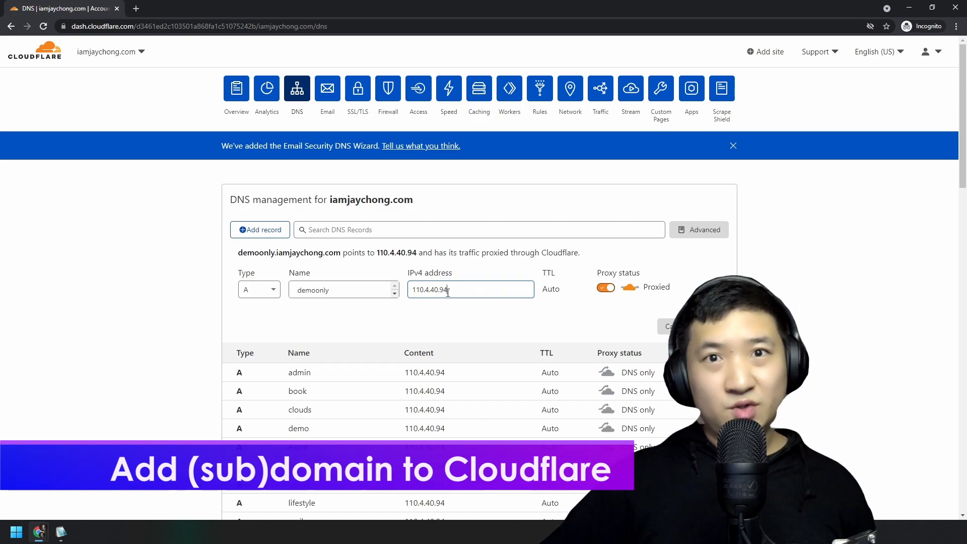
pyautogui.click(601, 288)
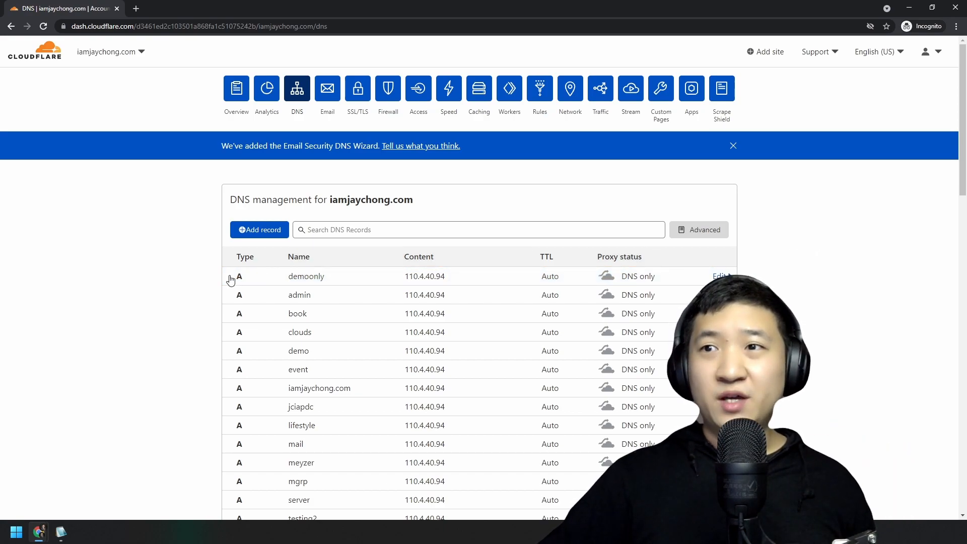
pyautogui.click(475, 283)
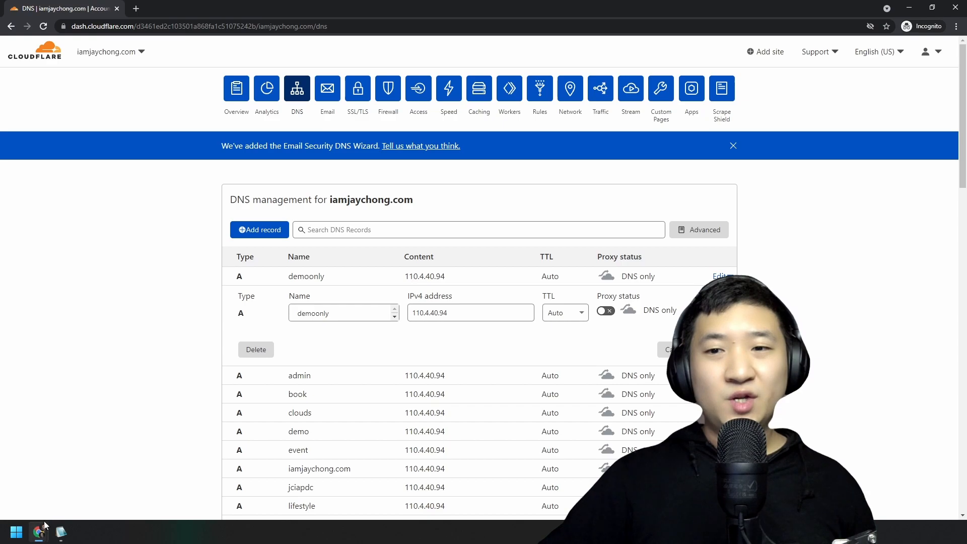
# Check the WordPress steps slideshow, then return to Chrome in a fresh tab.
pyautogui.moveTo(40, 530)
pyautogui.click(54, 484)
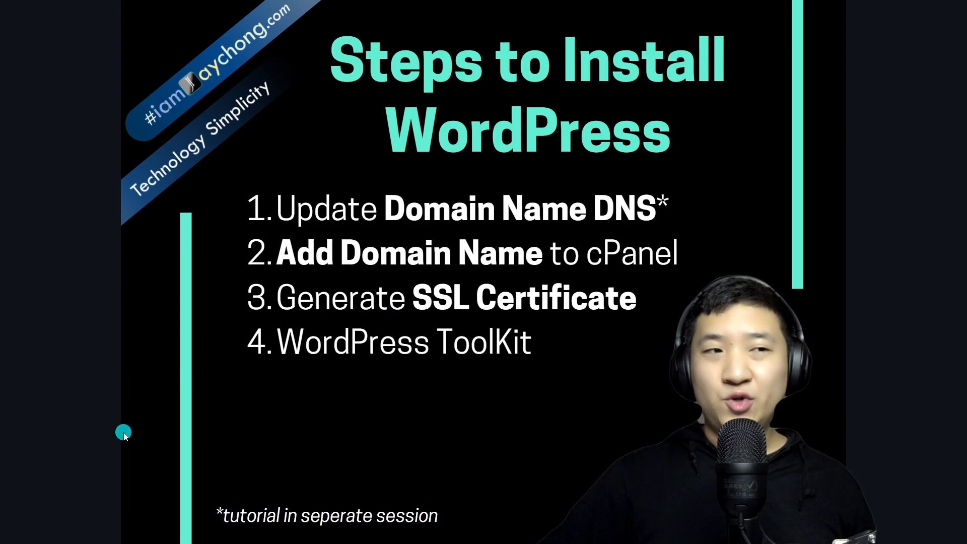
pyautogui.hotkey('alt', 'Tab')
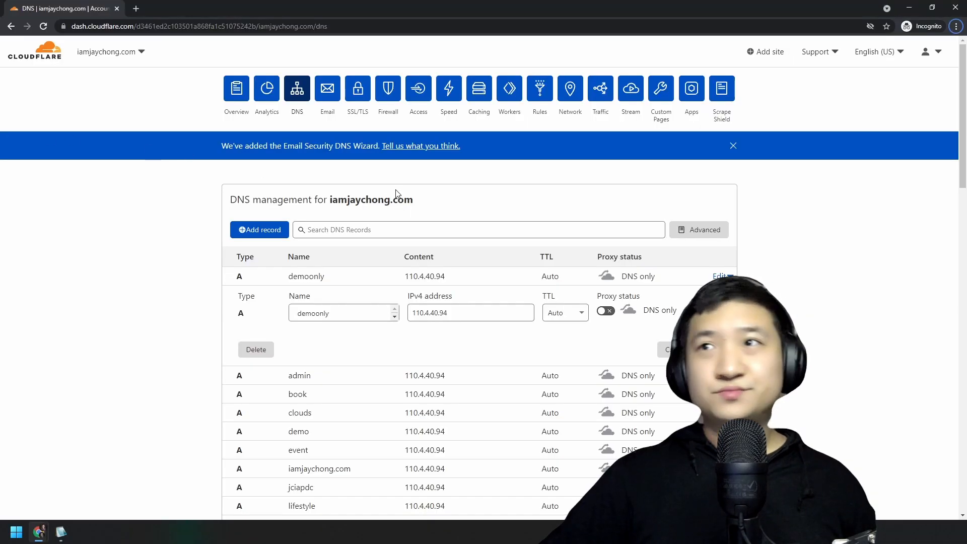
pyautogui.hotkey('ctrl', 't')
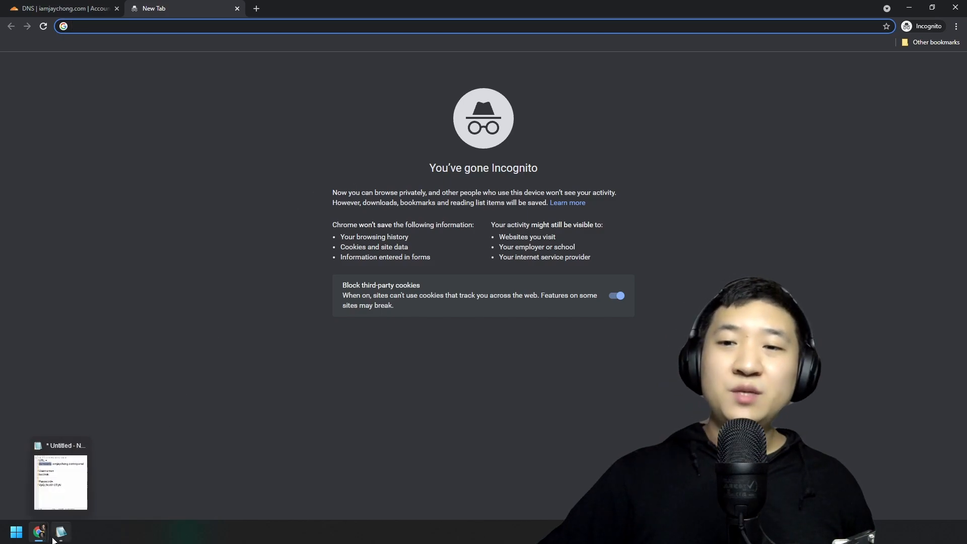
# Load the cPanel login at demoonly.iamjaychong.com:2083 from the notes, bypassing the certificate warning.
pyautogui.click(57, 538)
pyautogui.click(536, 165)
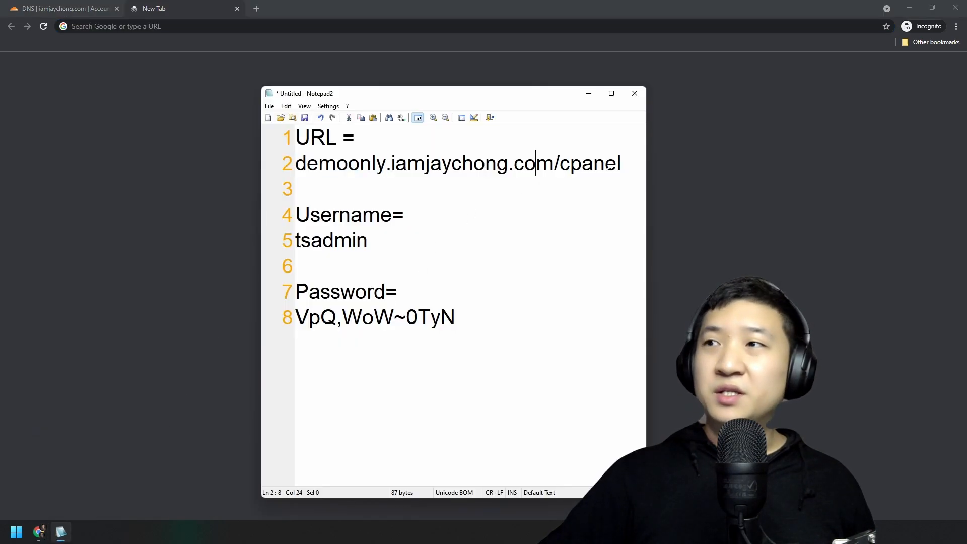
pyautogui.moveTo(632, 166); pyautogui.dragTo(301, 162)
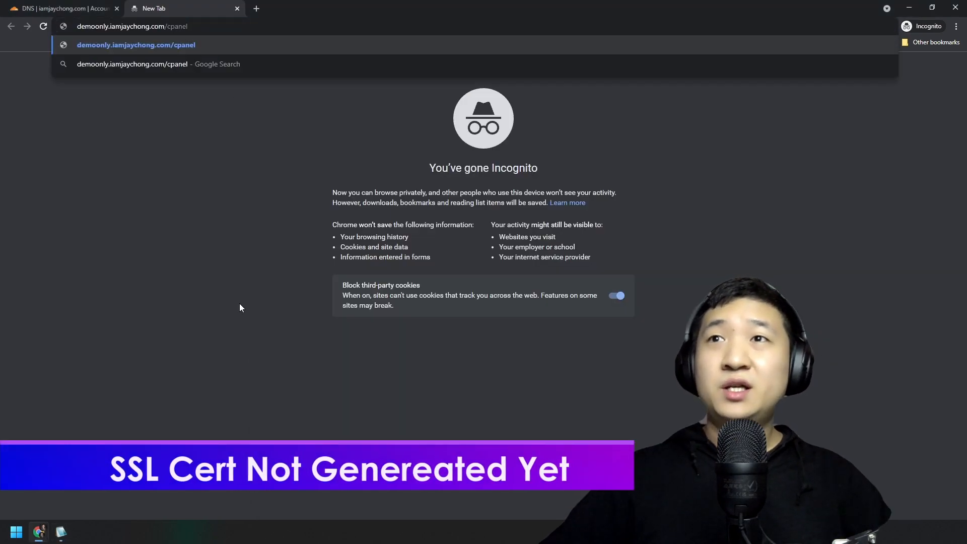
pyautogui.press('Return')
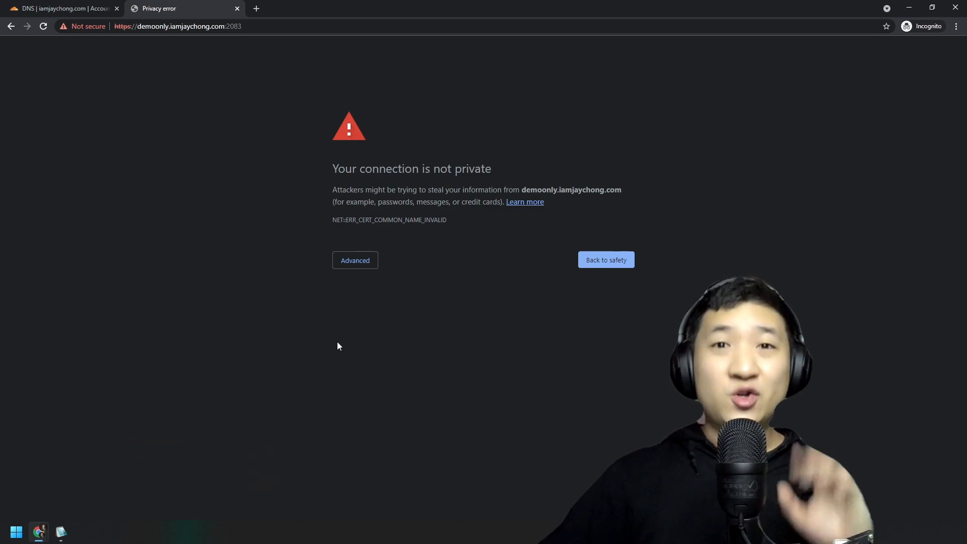
pyautogui.click(356, 261)
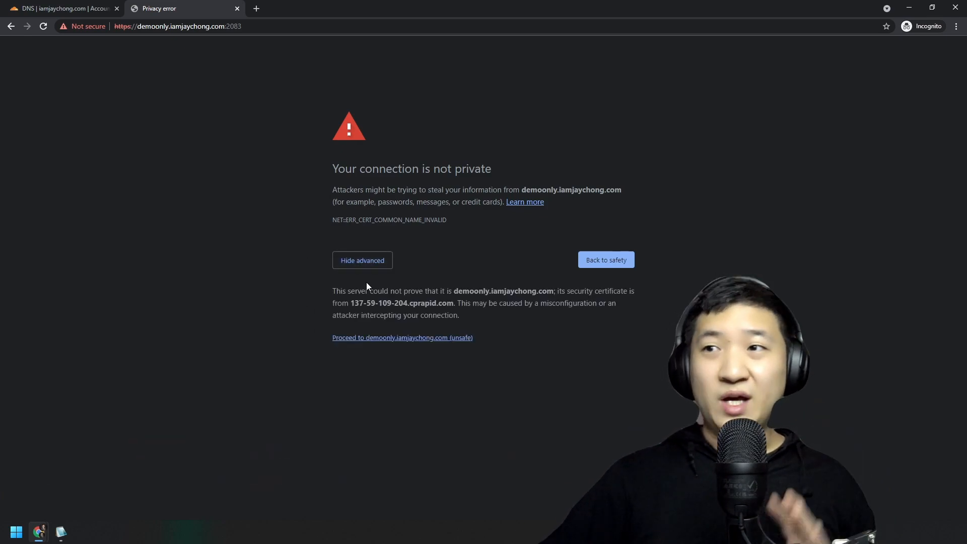
pyautogui.click(384, 337)
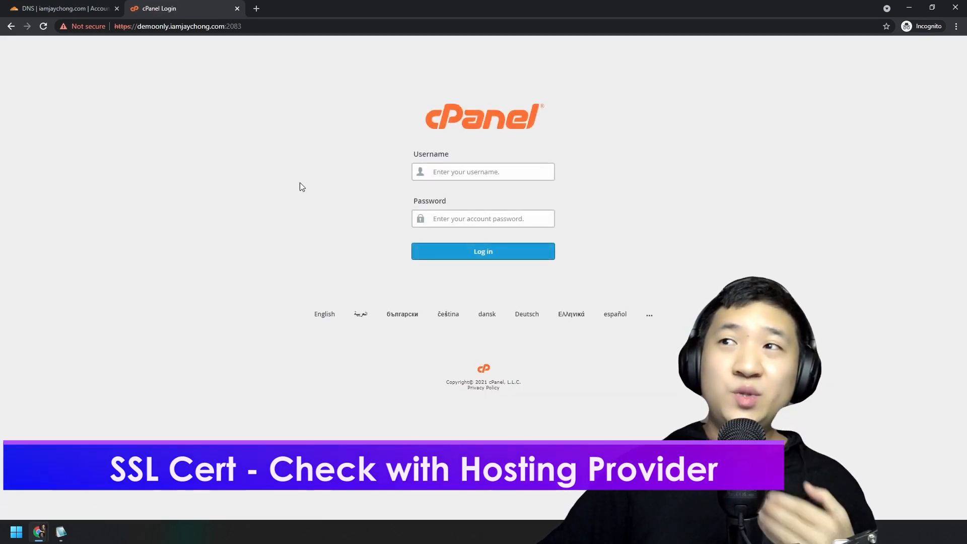
# Log into cPanel with the username and password copied from the Notepad2 notes.
pyautogui.hotkey('alt', 'Tab')
pyautogui.doubleClick(403, 236)
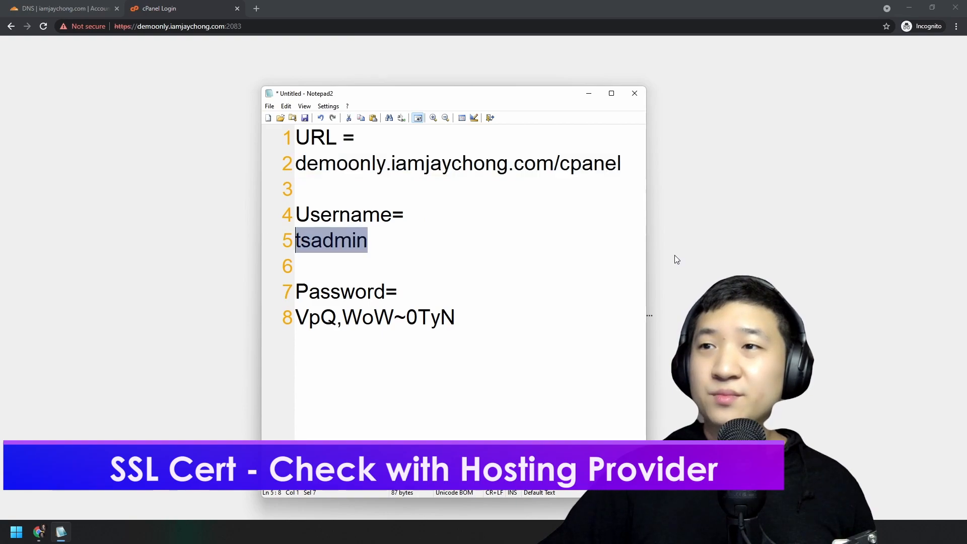
pyautogui.hotkey('alt', 'Tab')
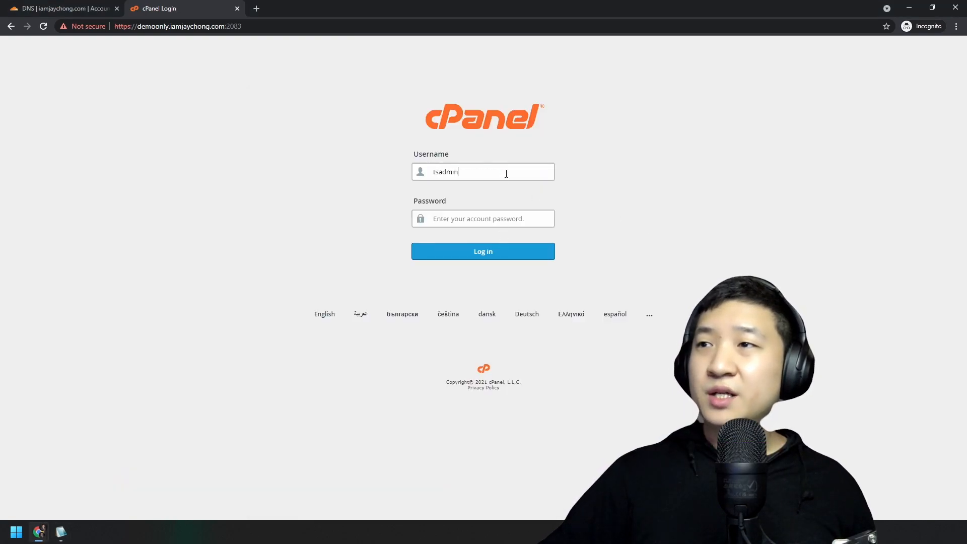
pyautogui.hotkey('alt', 'Tab')
pyautogui.moveTo(492, 321); pyautogui.dragTo(262, 306)
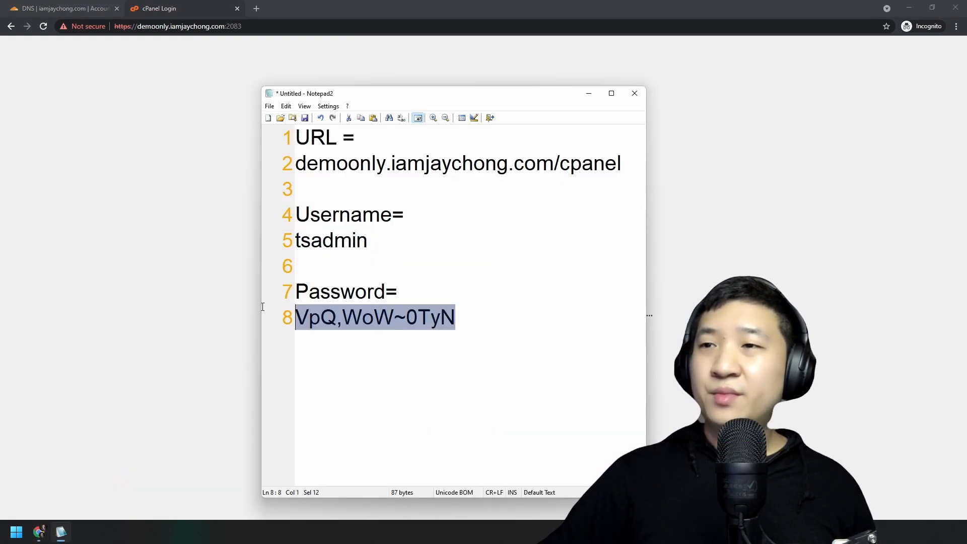
pyautogui.hotkey('ctrl', 'c')
pyautogui.hotkey('alt', 'Tab')
pyautogui.click(492, 217)
pyautogui.hotkey('ctrl', 'v')
pyautogui.click(508, 246)
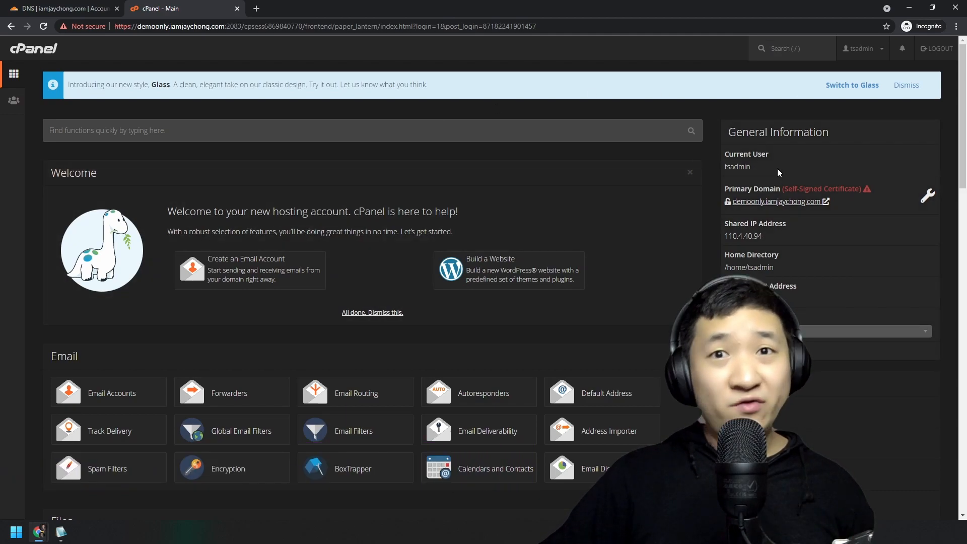
# Dismiss the Glass style introduction banner and scroll down to the Domains section.
pyautogui.click(700, 233)
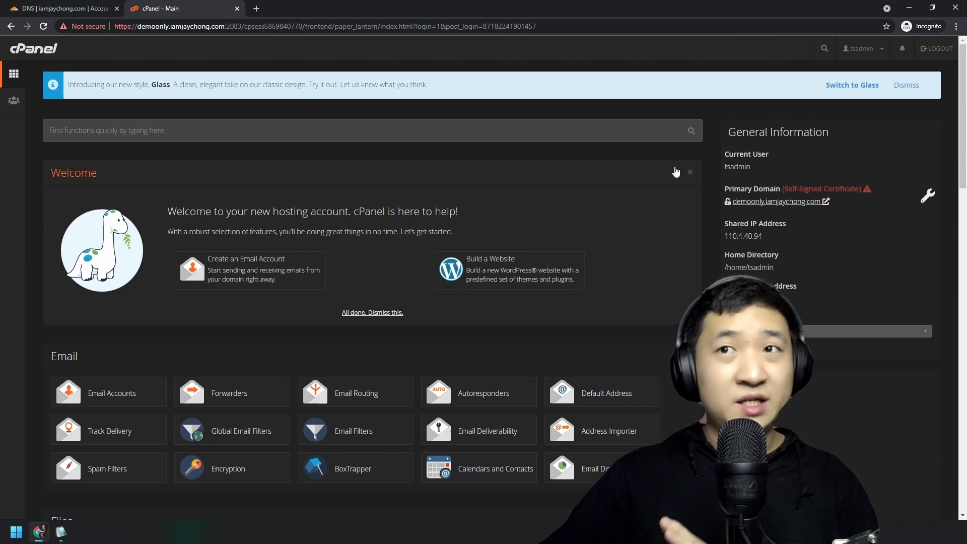
pyautogui.click(906, 85)
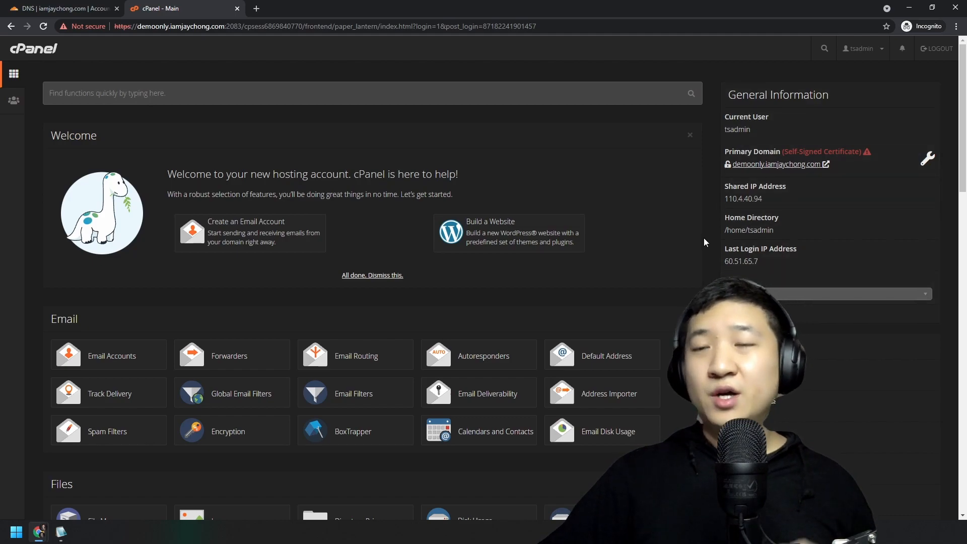
pyautogui.scroll(-5, 543, 348)
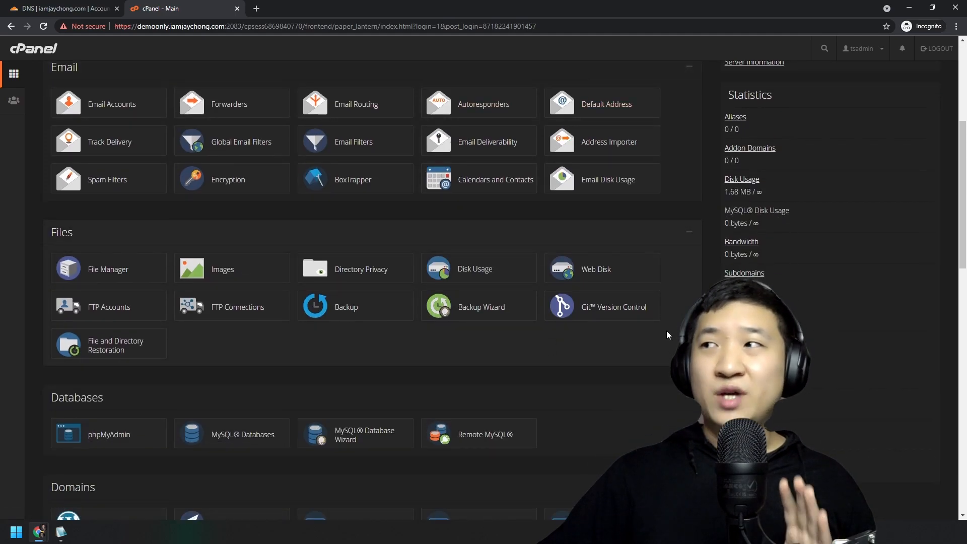
pyautogui.scroll(5, 677, 306)
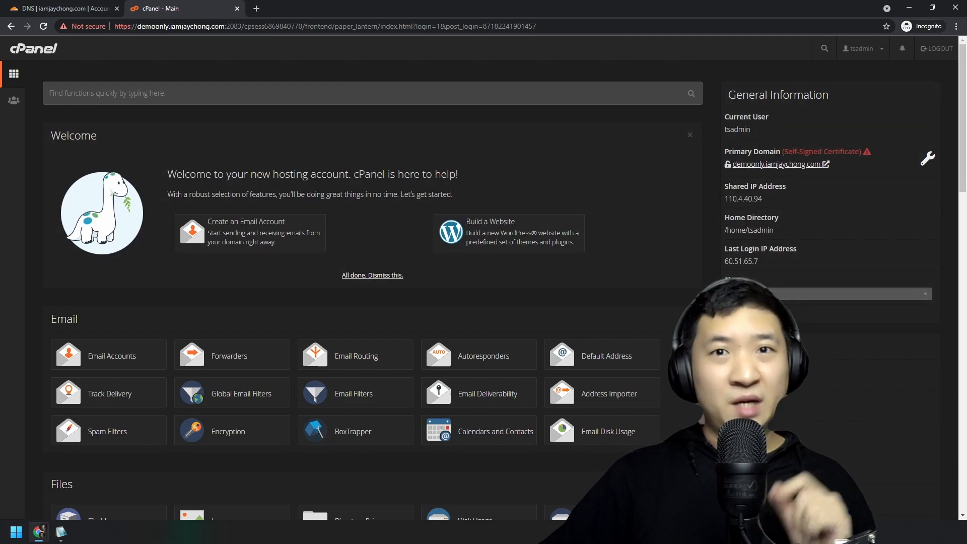
pyautogui.scroll(-5, 333, 249)
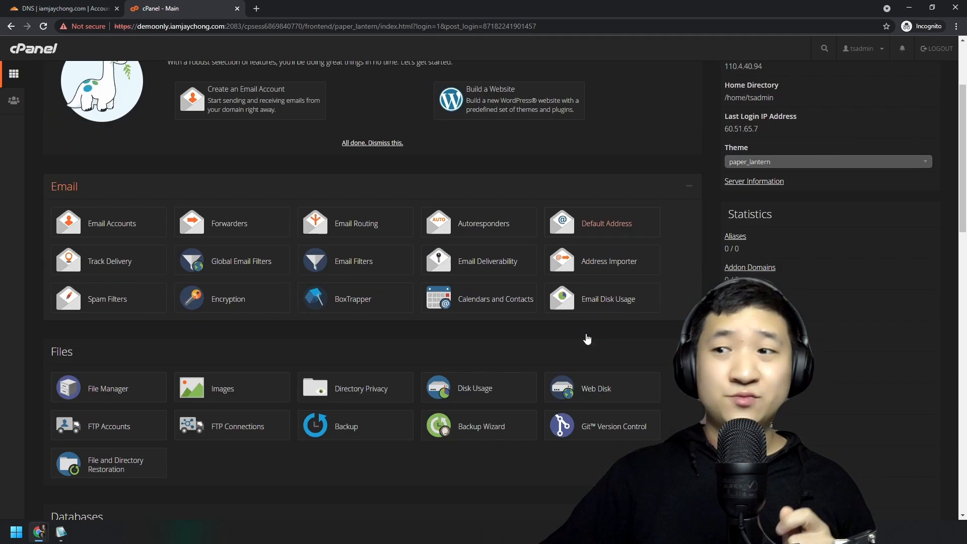
pyautogui.scroll(-5, 377, 385)
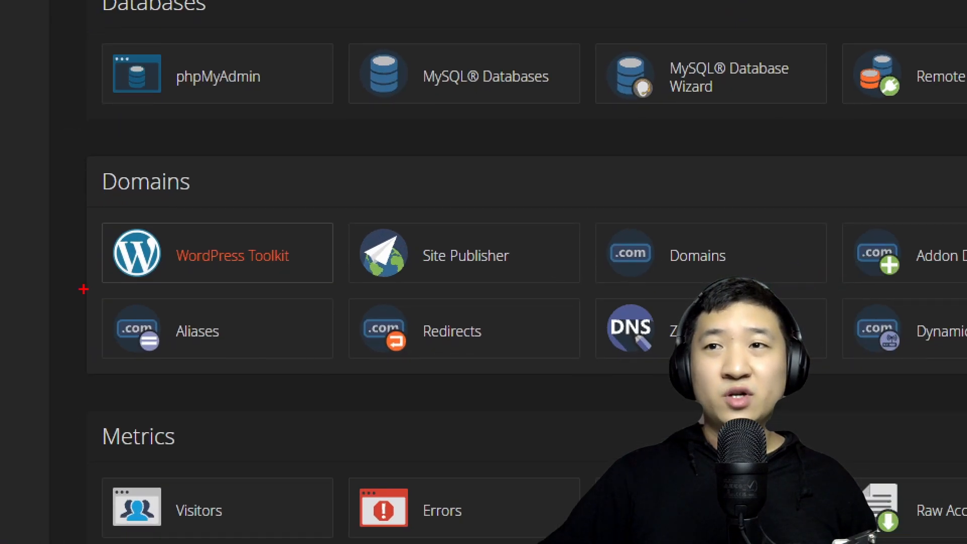
pyautogui.moveTo(198, 149)
pyautogui.mouseDown()
pyautogui.moveTo(139, 147)
pyautogui.moveTo(143, 111)
pyautogui.mouseUp()
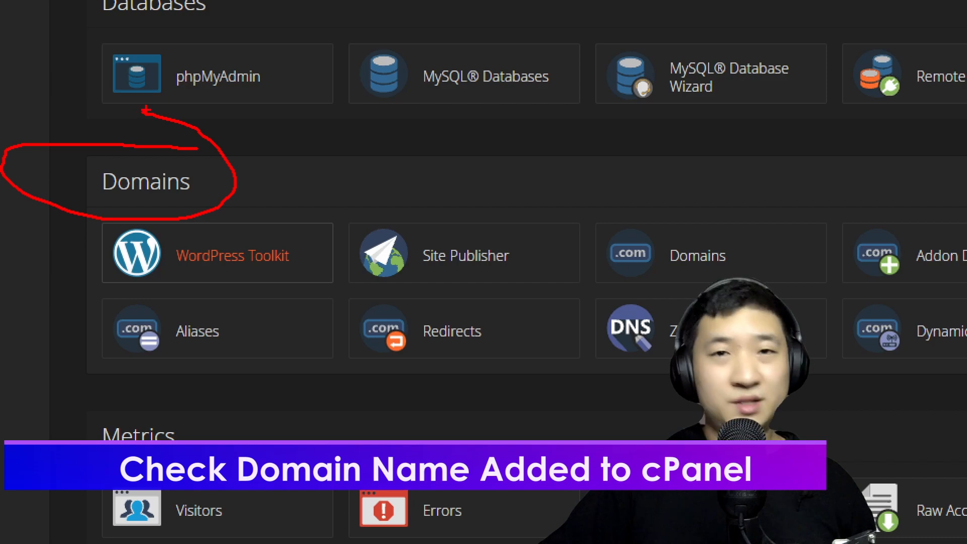
pyautogui.moveTo(787, 216)
pyautogui.mouseDown()
pyautogui.moveTo(679, 213)
pyautogui.moveTo(826, 252)
pyautogui.moveTo(813, 225)
pyautogui.mouseUp()
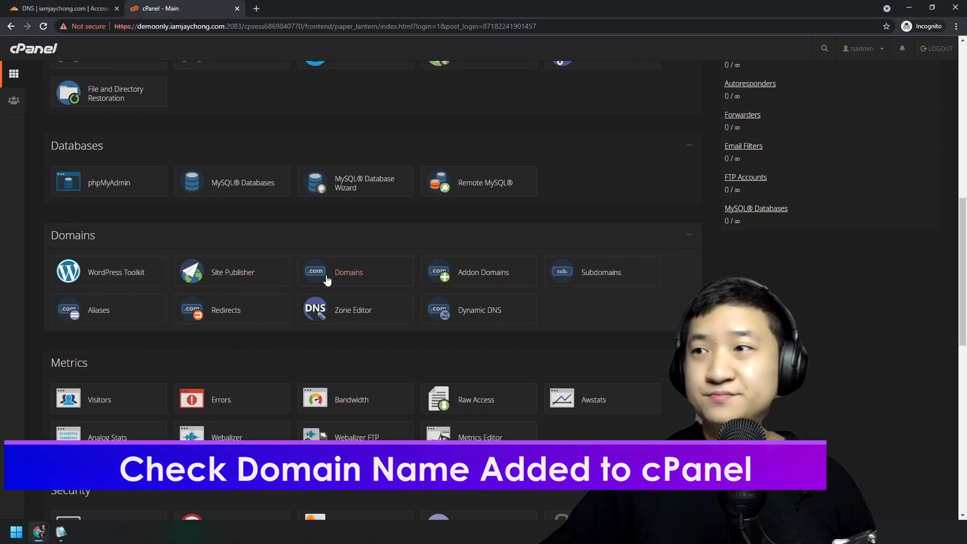
# Review demoonly.iamjaychong.com with document root /public_html on the Domains page, then go back to cPanel home.
pyautogui.click(714, 266)
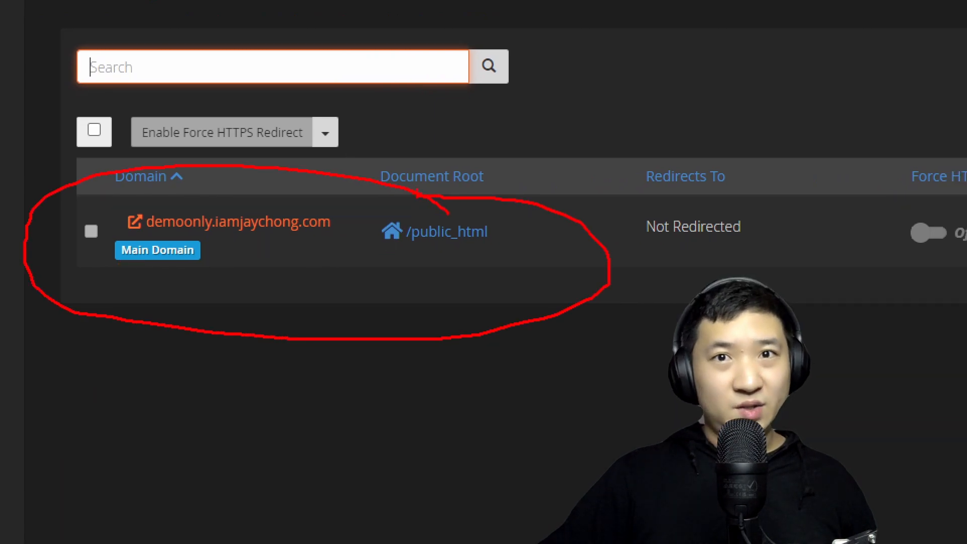
pyautogui.moveTo(145, 233); pyautogui.dragTo(341, 232)
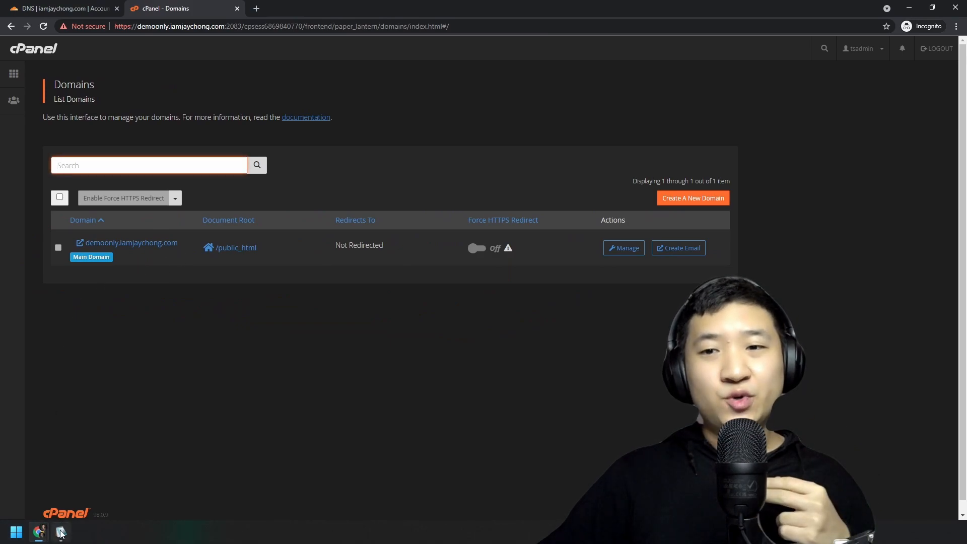
pyautogui.click(50, 484)
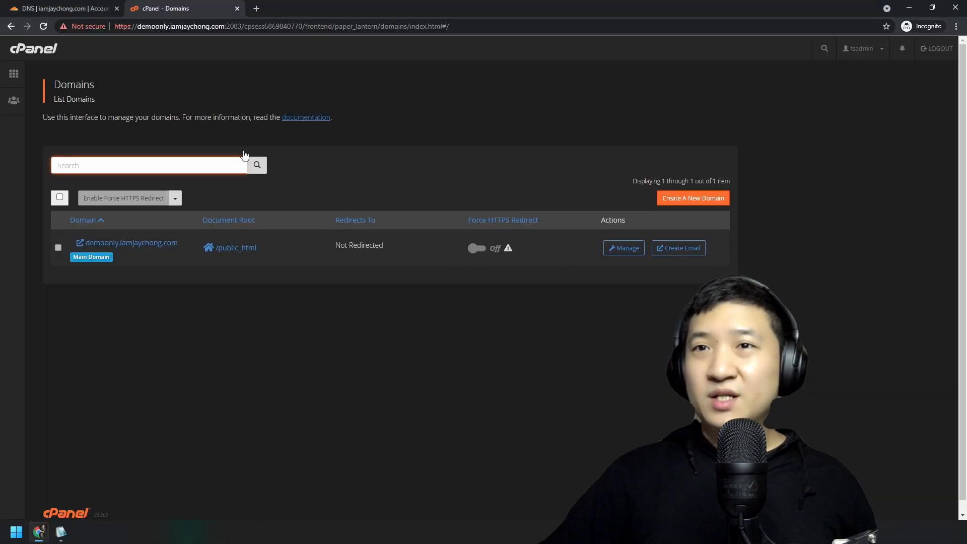
pyautogui.click(33, 50)
# Search cPanel for ssl and open the SSL/TLS Status page.
pyautogui.click(169, 87)
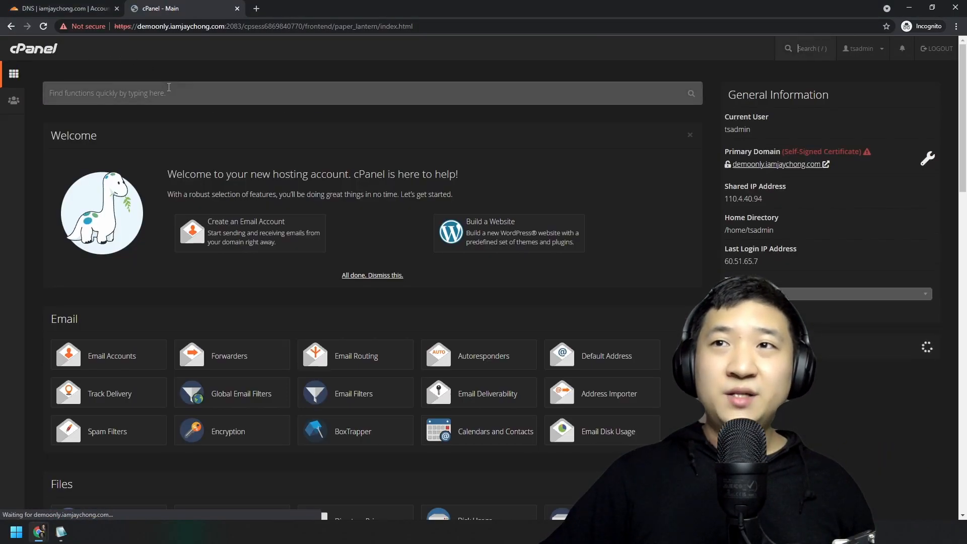
pyautogui.write('ssl')
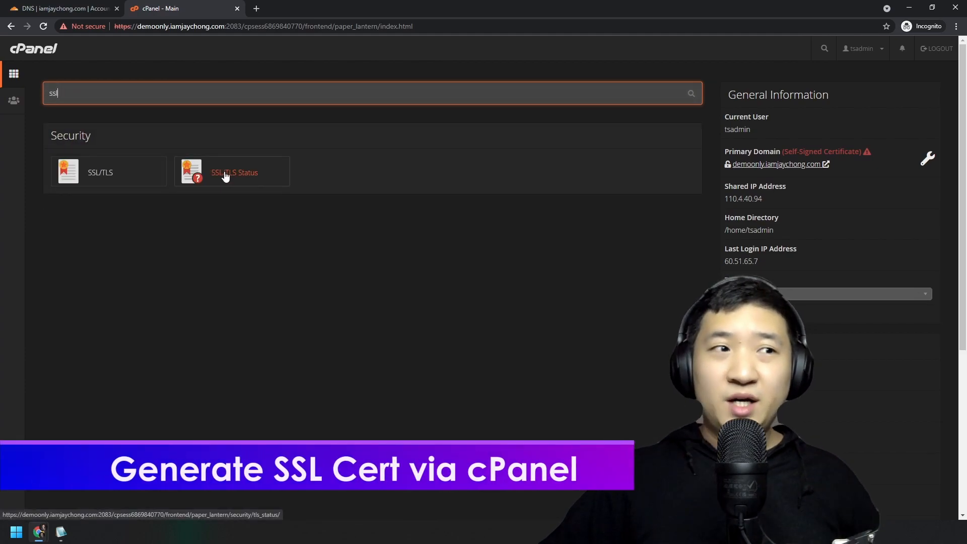
pyautogui.moveTo(626, 250)
pyautogui.mouseDown()
pyautogui.moveTo(458, 179)
pyautogui.moveTo(633, 282)
pyautogui.moveTo(583, 218)
pyautogui.mouseUp()
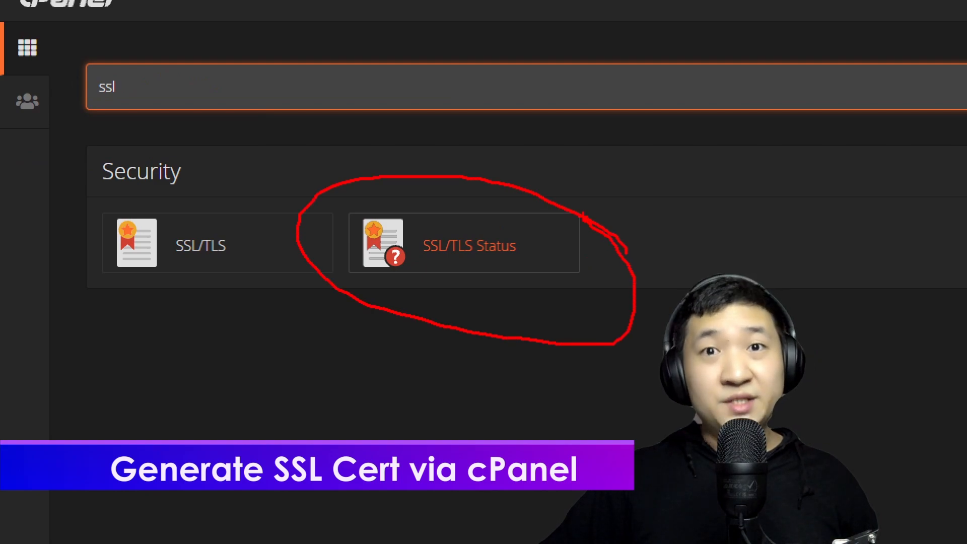
pyautogui.click(443, 262)
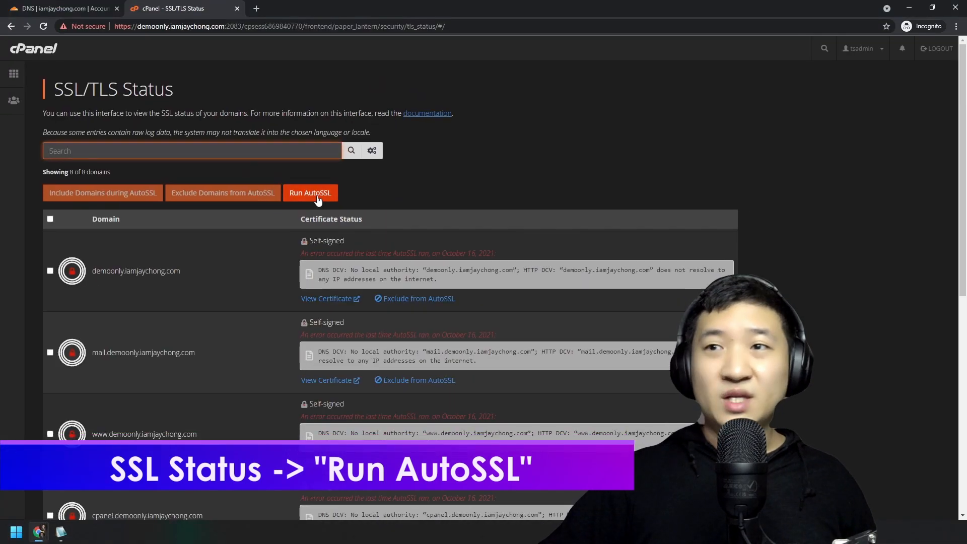
# Run AutoSSL for the domains and zoom the page to 125%.
pyautogui.click(301, 190)
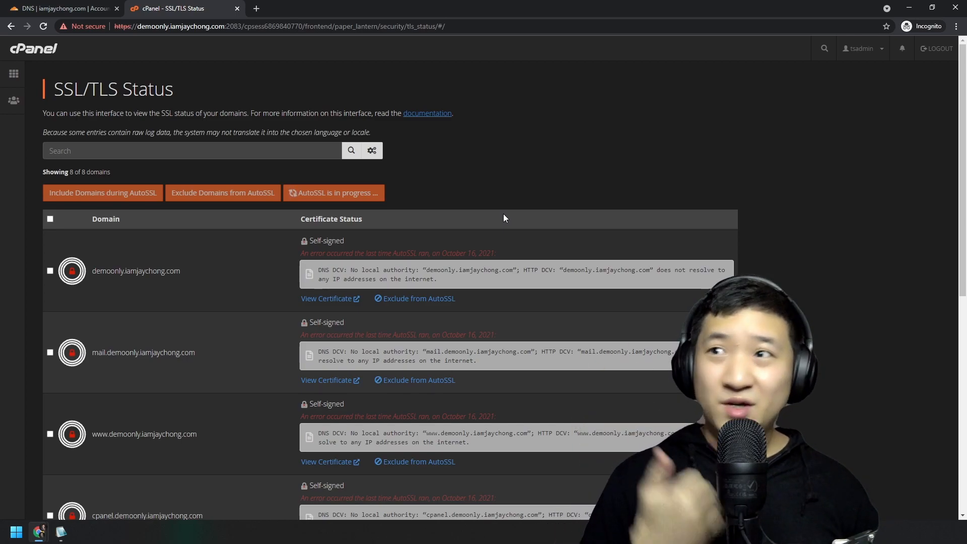
pyautogui.hotkey('ctrl', '+')
pyautogui.hotkey('ctrl', '+')
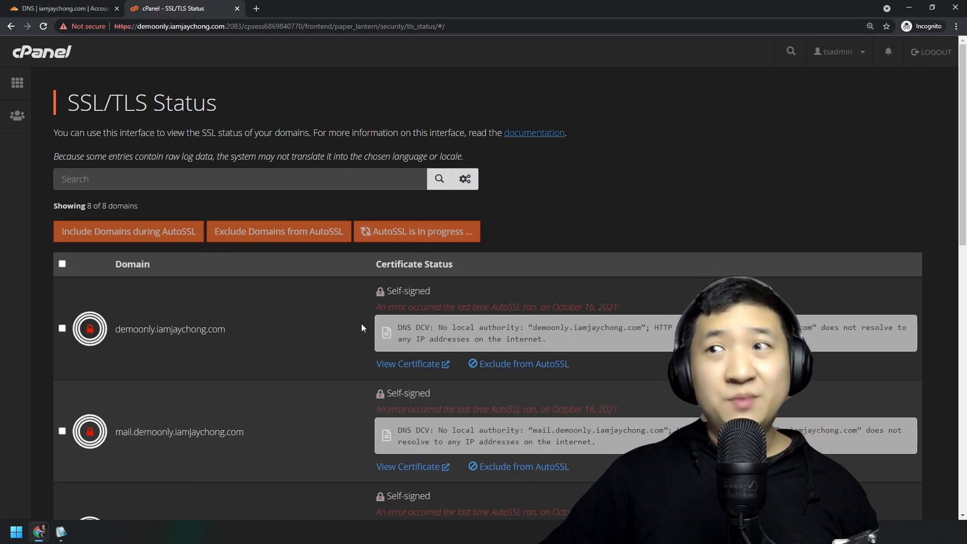
pyautogui.click(47, 486)
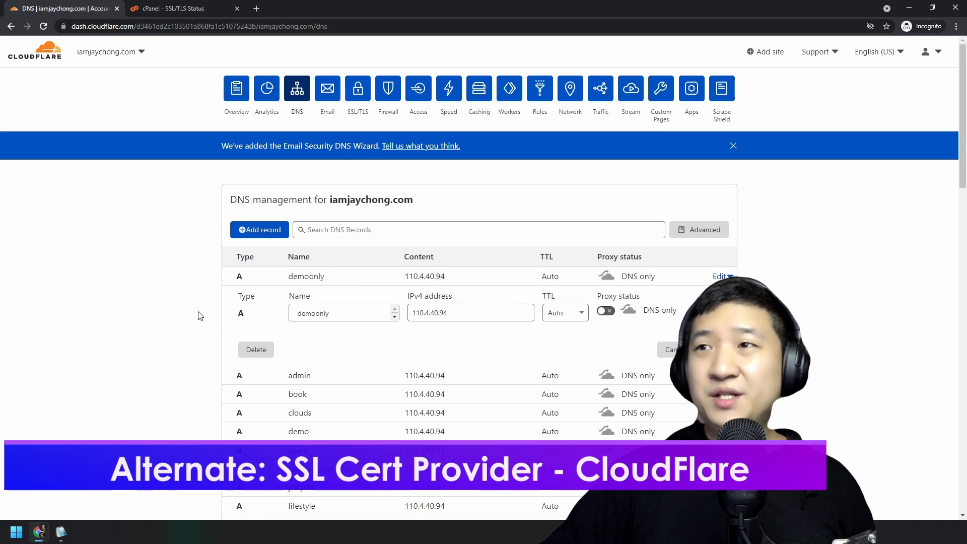
# Change the demoonly A record's proxy status from DNS only to Proxied.
pyautogui.click(606, 311)
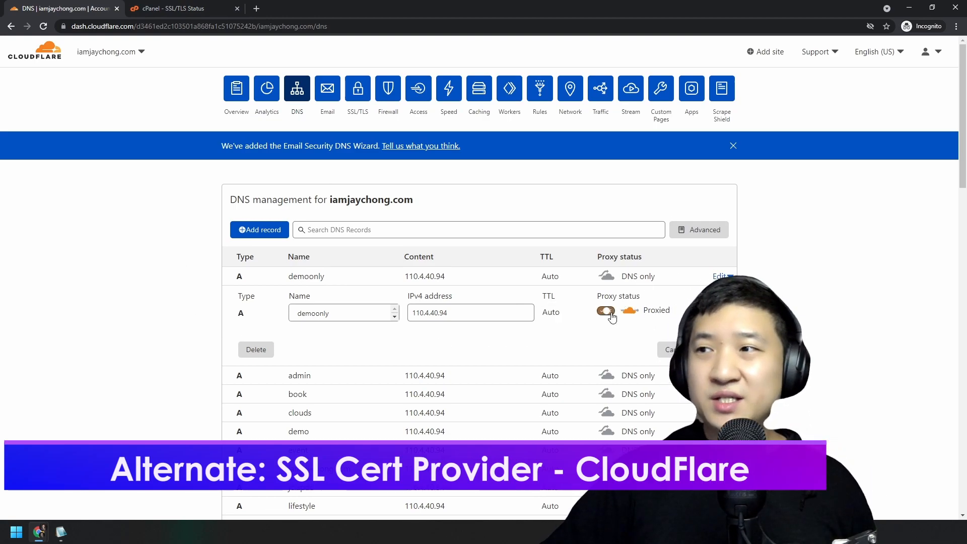
pyautogui.press('ctrl+Print')
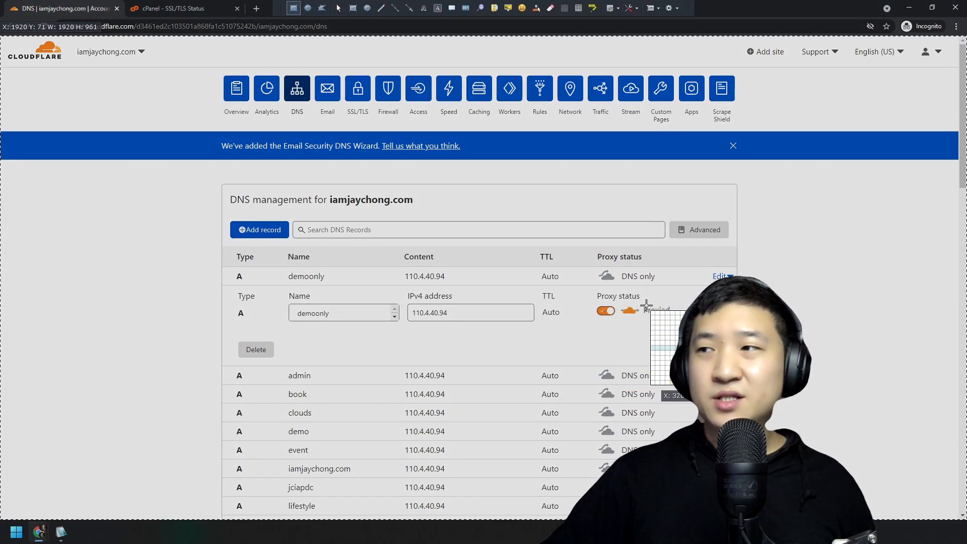
pyautogui.click(678, 302)
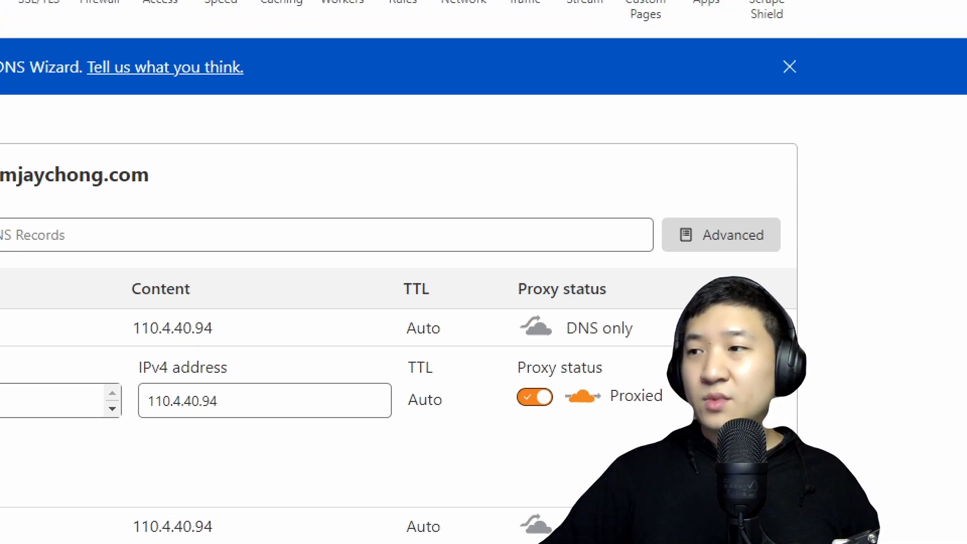
pyautogui.moveTo(674, 349); pyautogui.dragTo(607, 469)
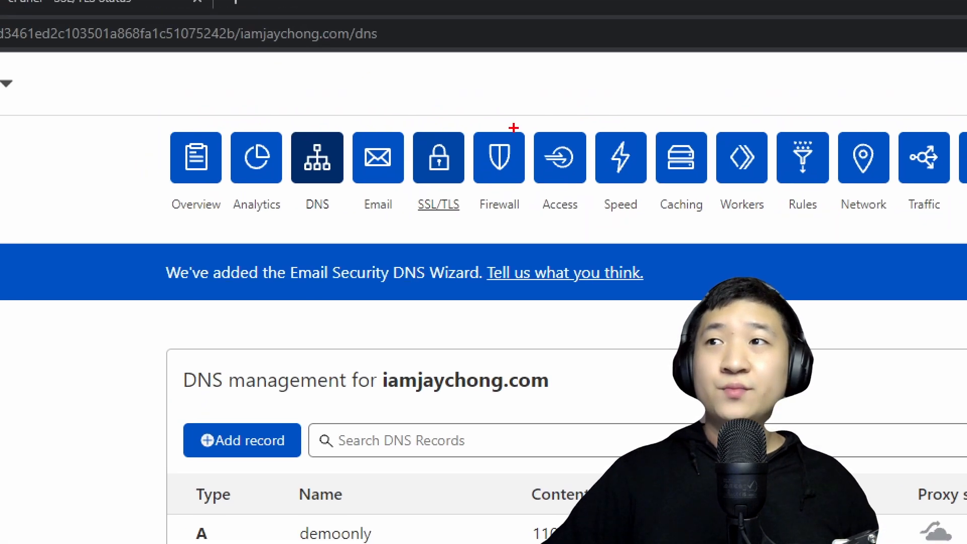
# Confirm Cloudflare's SSL/TLS encryption mode is Full, then return to the cPanel SSL/TLS Status tab.
pyautogui.moveTo(486, 97)
pyautogui.mouseDown()
pyautogui.moveTo(295, 207)
pyautogui.moveTo(480, 62)
pyautogui.mouseUp()
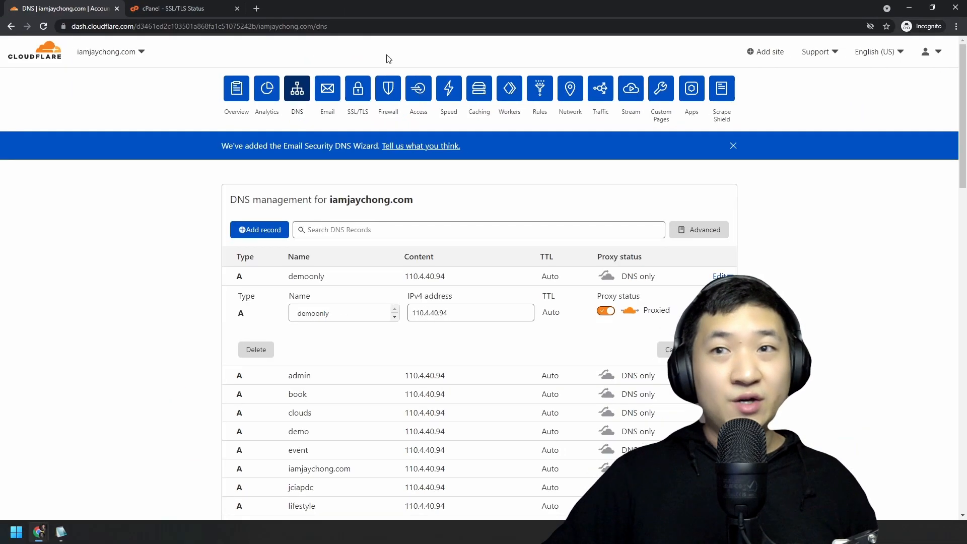
pyautogui.click(439, 157)
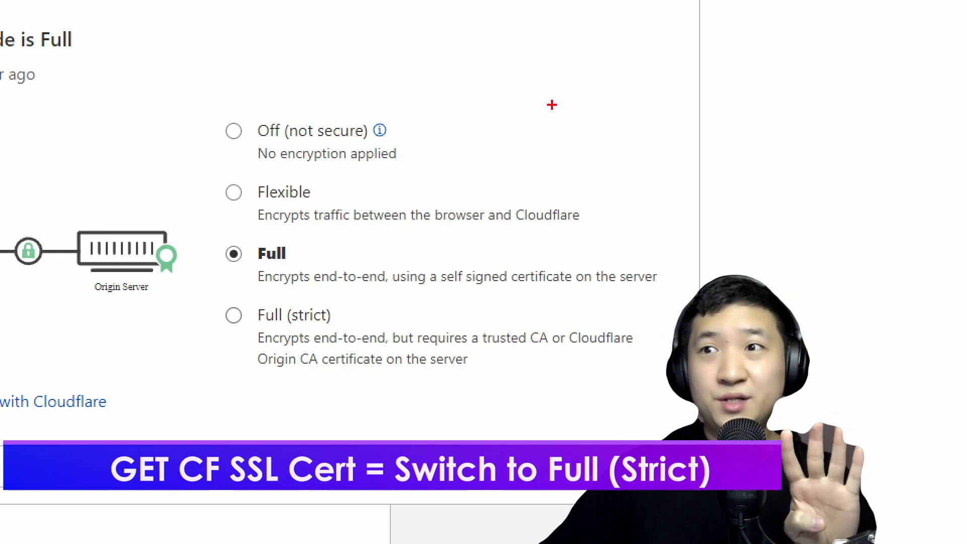
pyautogui.moveTo(666, 304)
pyautogui.mouseDown()
pyautogui.moveTo(129, 309)
pyautogui.moveTo(616, 398)
pyautogui.moveTo(626, 296)
pyautogui.mouseUp()
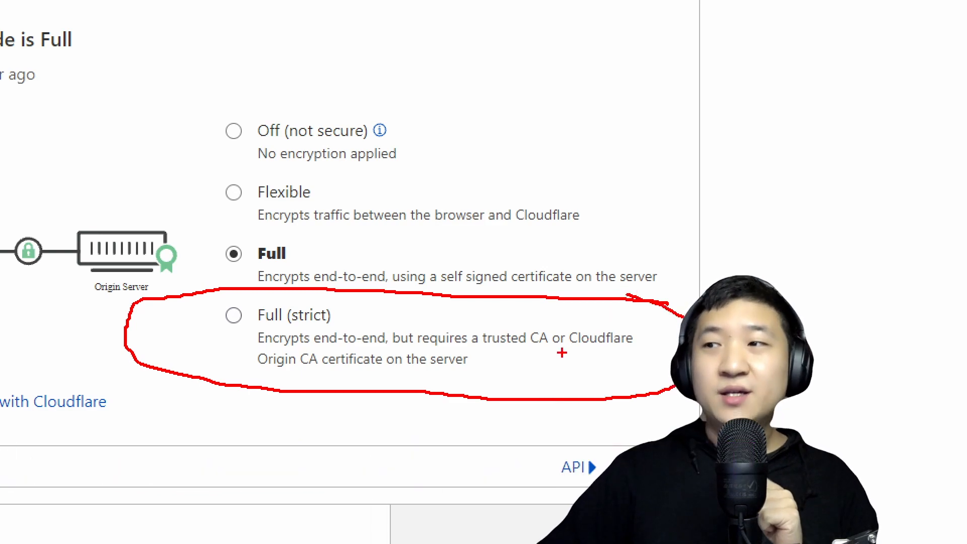
pyautogui.moveTo(565, 350); pyautogui.dragTo(653, 349)
pyautogui.moveTo(236, 376); pyautogui.dragTo(407, 376)
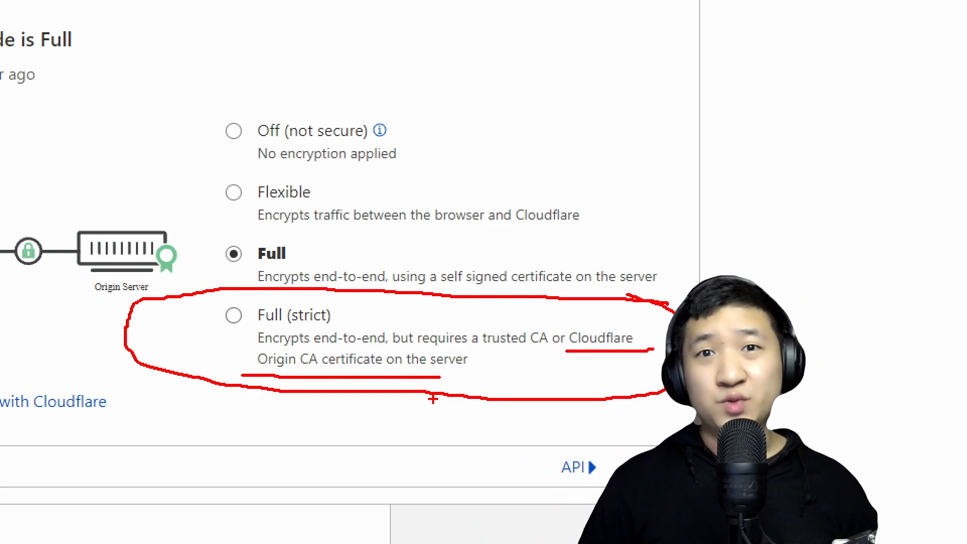
pyautogui.press('Escape')
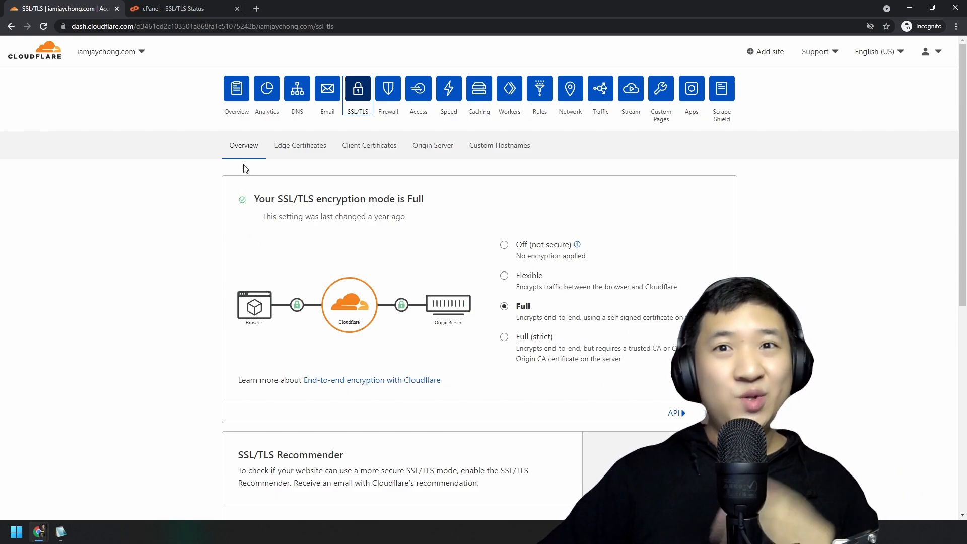
pyautogui.click(189, 9)
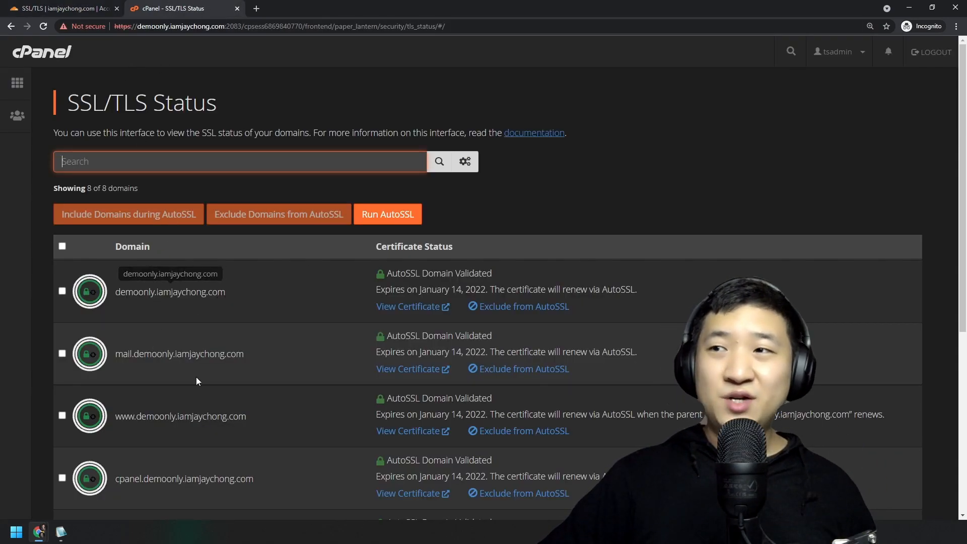
# Return to the cPanel SSL/TLS Status page listing all 8 domains as AutoSSL Domain Validated.
pyautogui.scroll(-6, 204, 376)
pyautogui.scroll(7, 207, 377)
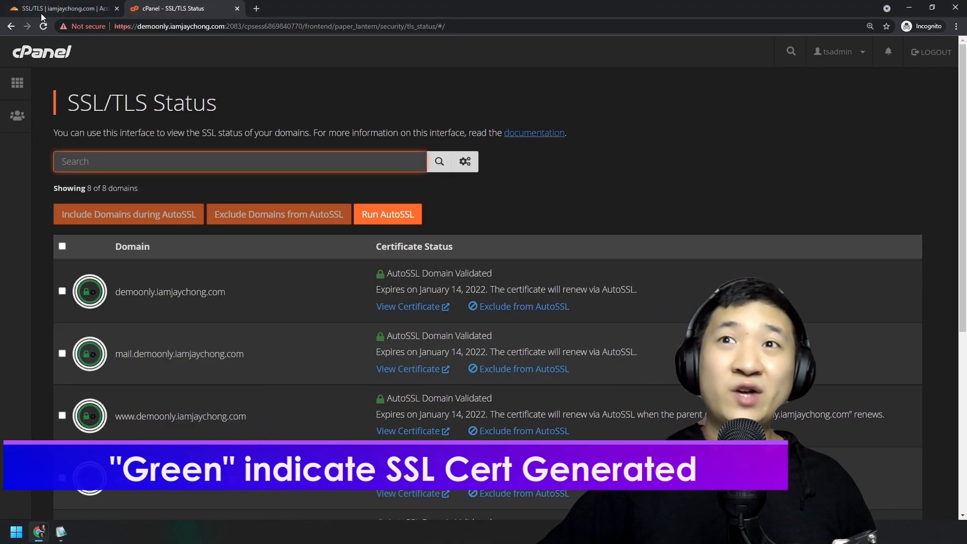
pyautogui.click(41, 14)
pyautogui.hotkey('ctrl', 'Tab')
pyautogui.click(44, 26)
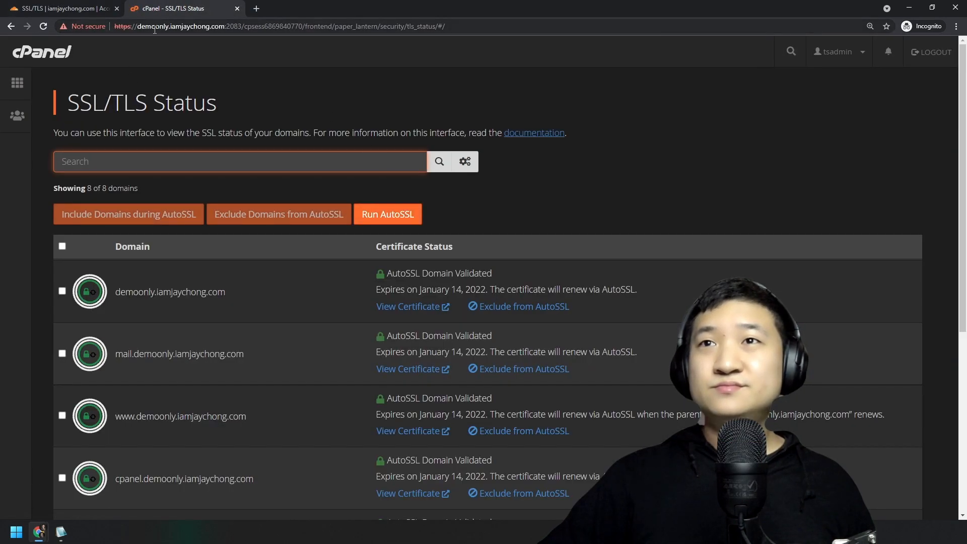
# Select the SSL/TLS Status page's full web address.
pyautogui.click(155, 28)
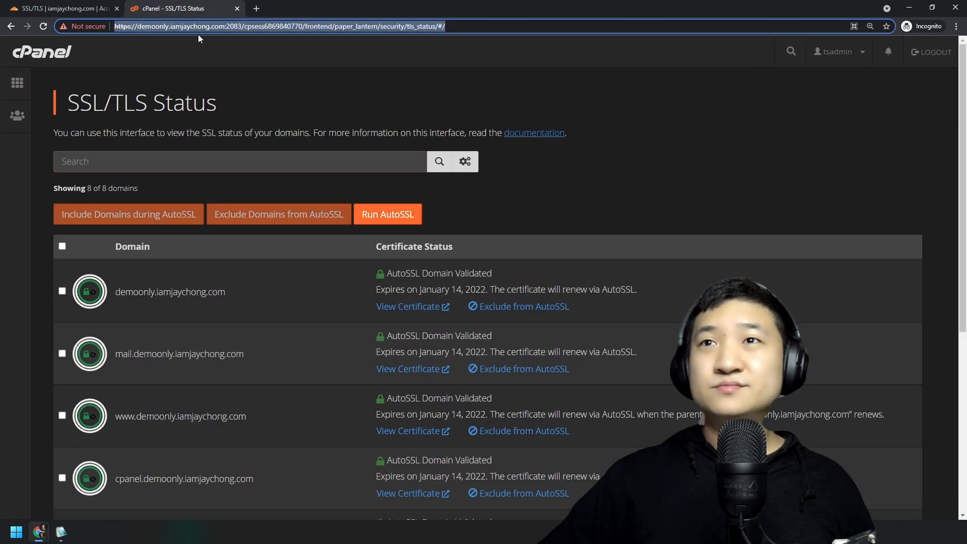
pyautogui.press('Home')
pyautogui.hotkey('ctrl', 'a')
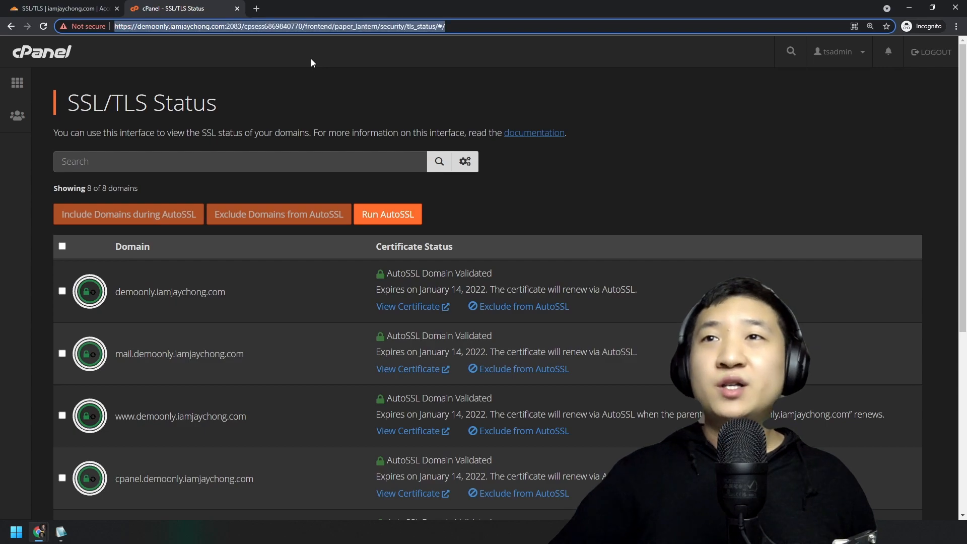
# Copy the cPanel URL from the login notes and load it in the browser.
pyautogui.click(61, 533)
pyautogui.click(395, 164)
pyautogui.write('https://')
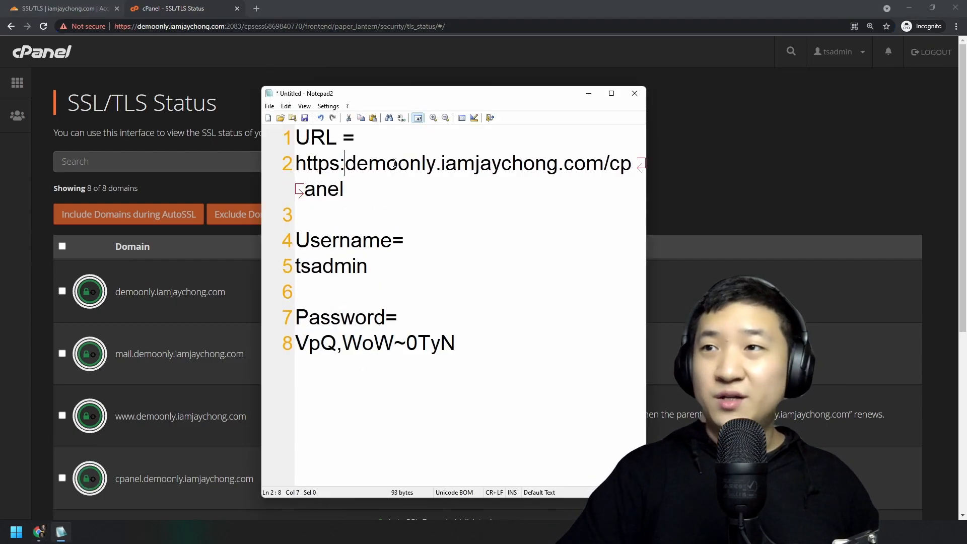
pyautogui.hotkey('shift', 'Home')
pyautogui.hotkey('shift', 'Home')
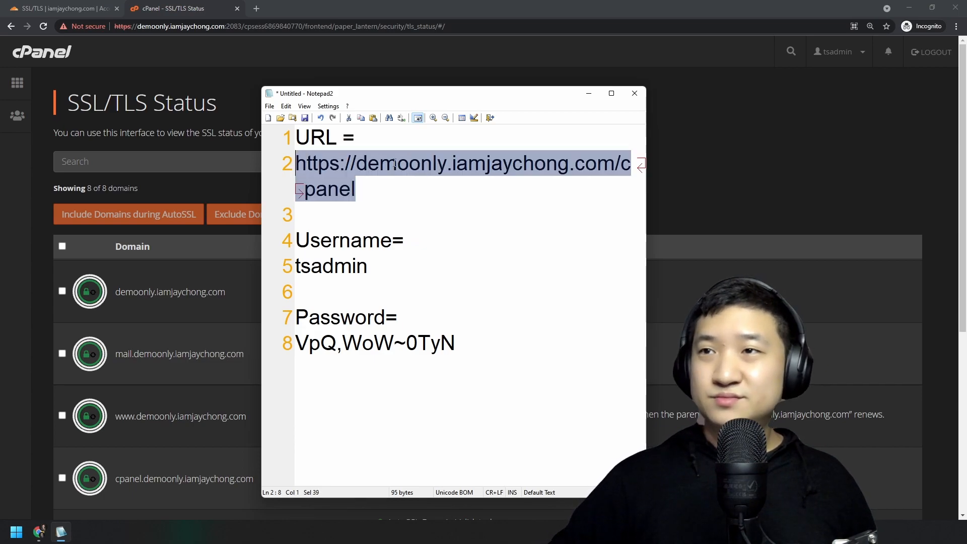
pyautogui.hotkey('ctrl', 'c')
pyautogui.hotkey('alt', 'Tab')
pyautogui.click(449, 23)
pyautogui.hotkey('ctrl', 'v')
pyautogui.press('Return')
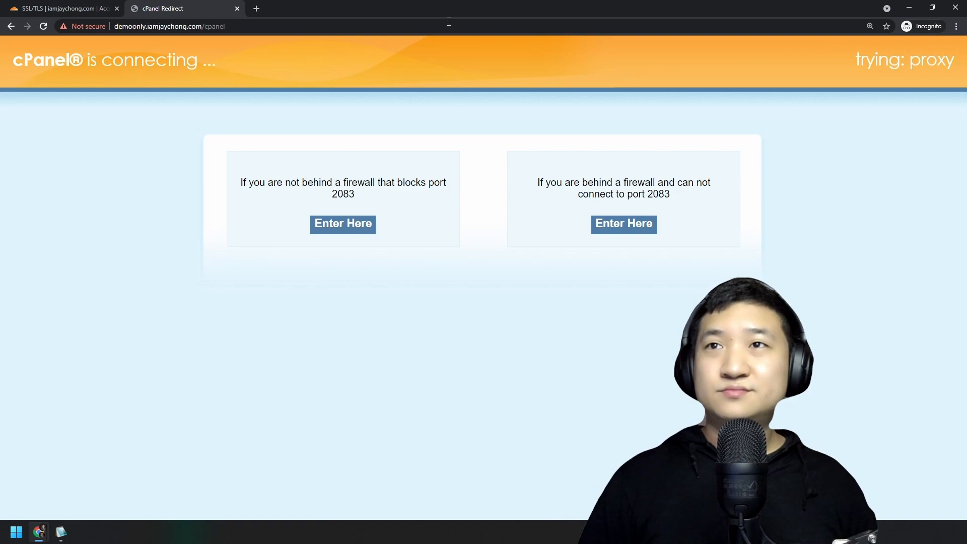
# Enter cPanel over port 2083, reloading the URL in a fresh tab.
pyautogui.click(340, 229)
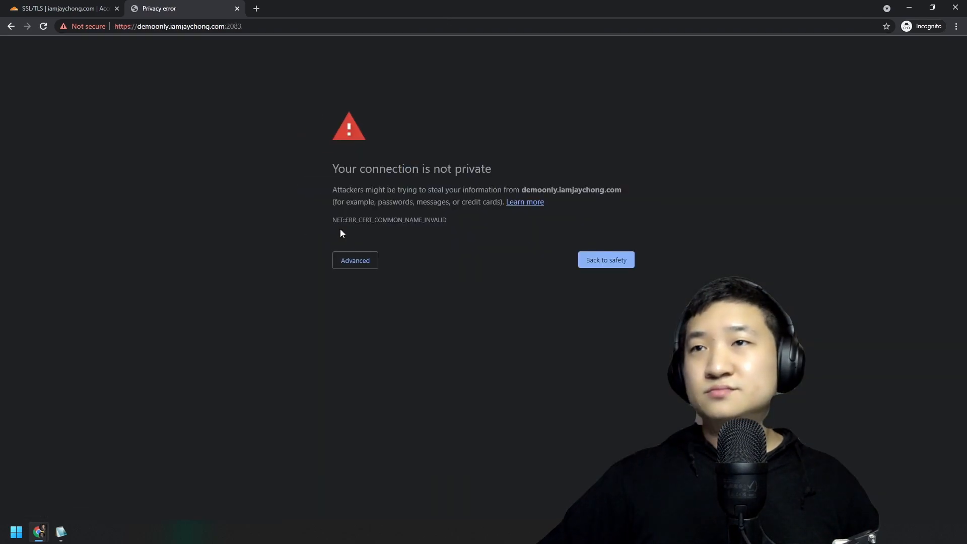
pyautogui.hotkey('ctrl', 't')
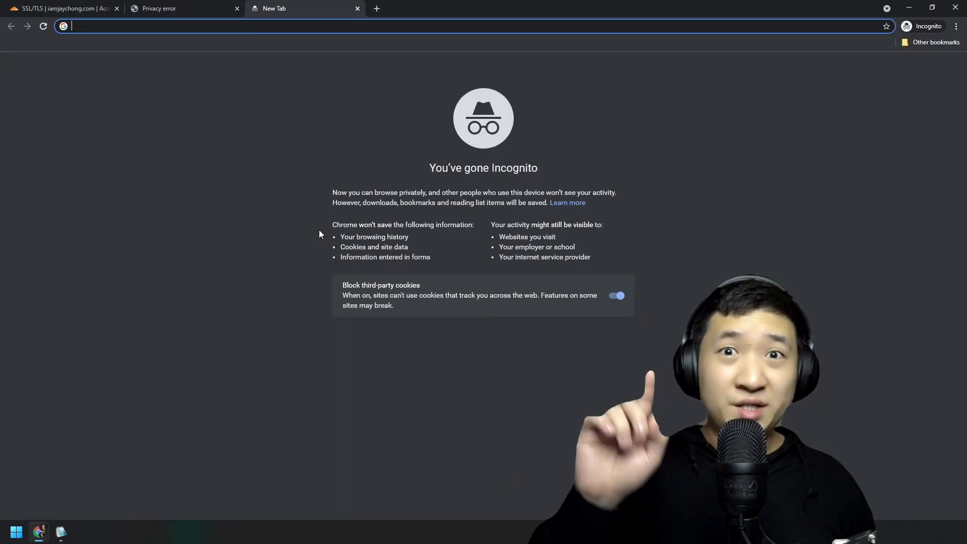
pyautogui.hotkey('ctrl', 'v')
pyautogui.press('Return')
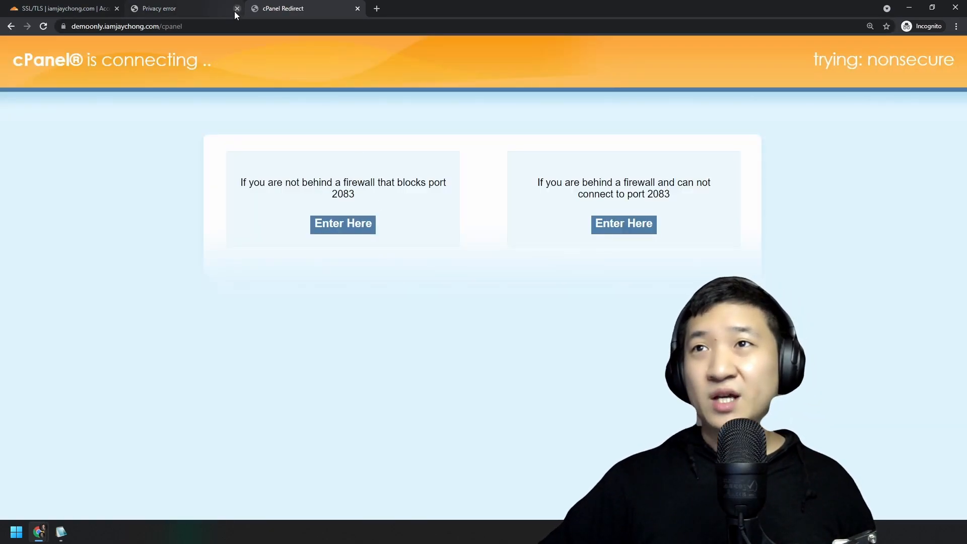
pyautogui.click(237, 9)
pyautogui.click(342, 226)
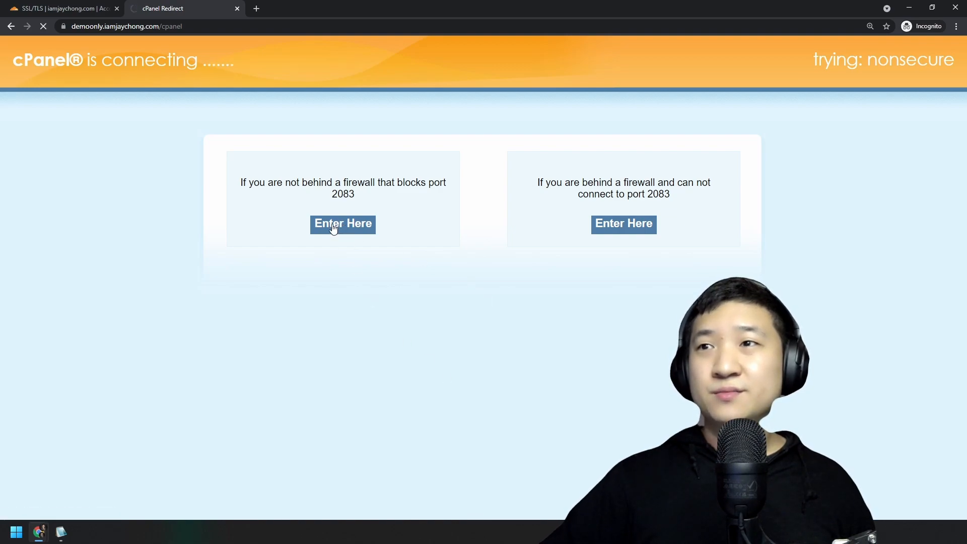
# Proceed past the privacy warning and fill in the username from the notes.
pyautogui.click(61, 532)
pyautogui.moveTo(369, 267); pyautogui.dragTo(297, 267)
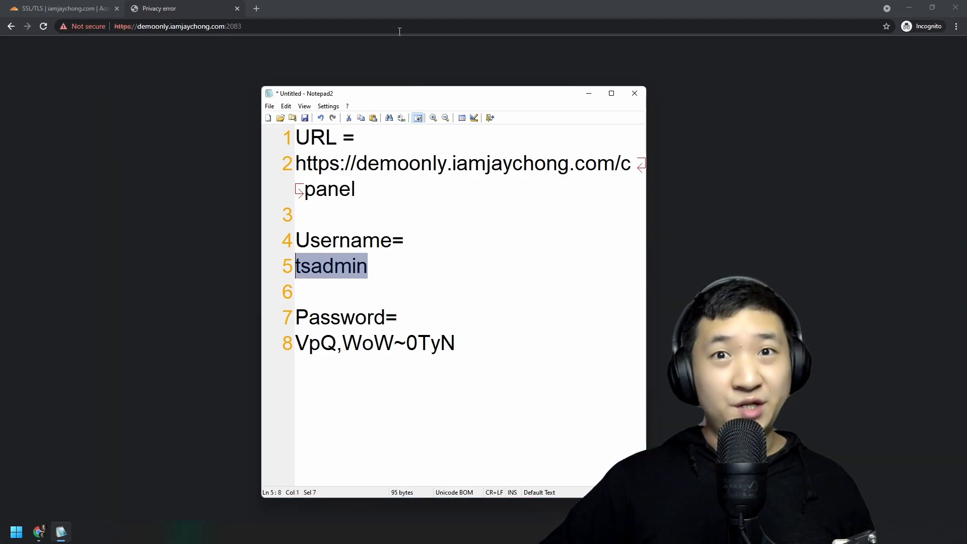
pyautogui.click(397, 60)
pyautogui.click(356, 260)
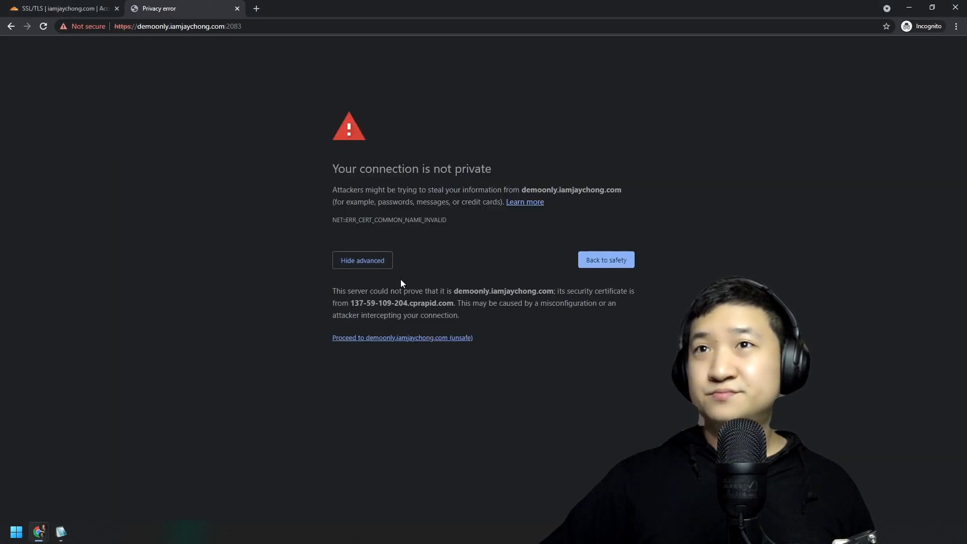
pyautogui.click(364, 338)
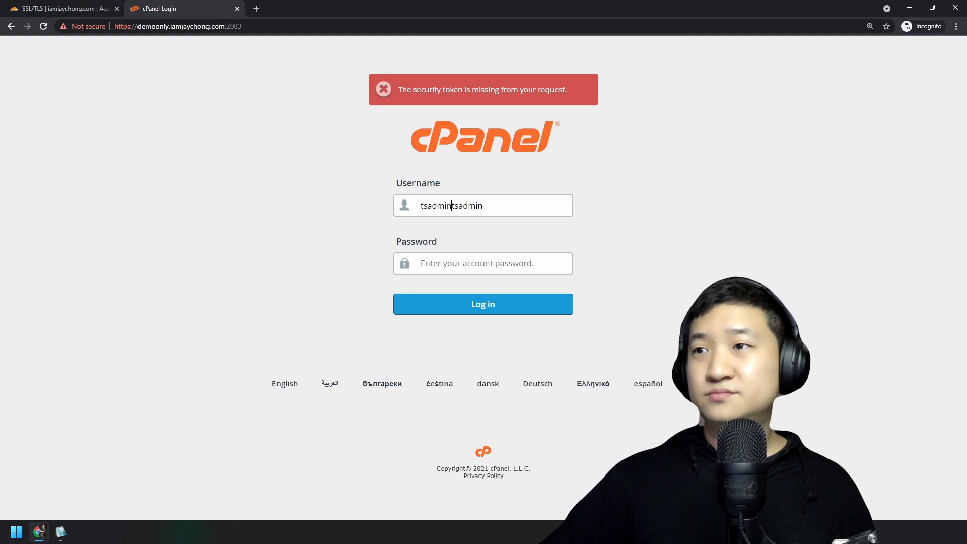
pyautogui.hotkey('ctrl', 'a')
pyautogui.hotkey('ctrl', 'v')
# Copy the account password from the notes into the login form and log in.
pyautogui.click(497, 261)
pyautogui.hotkey('alt', 'Tab')
pyautogui.click(395, 318)
pyautogui.moveTo(451, 342); pyautogui.dragTo(297, 342)
pyautogui.hotkey('ctrl', 'c')
pyautogui.hotkey('alt', 'Tab')
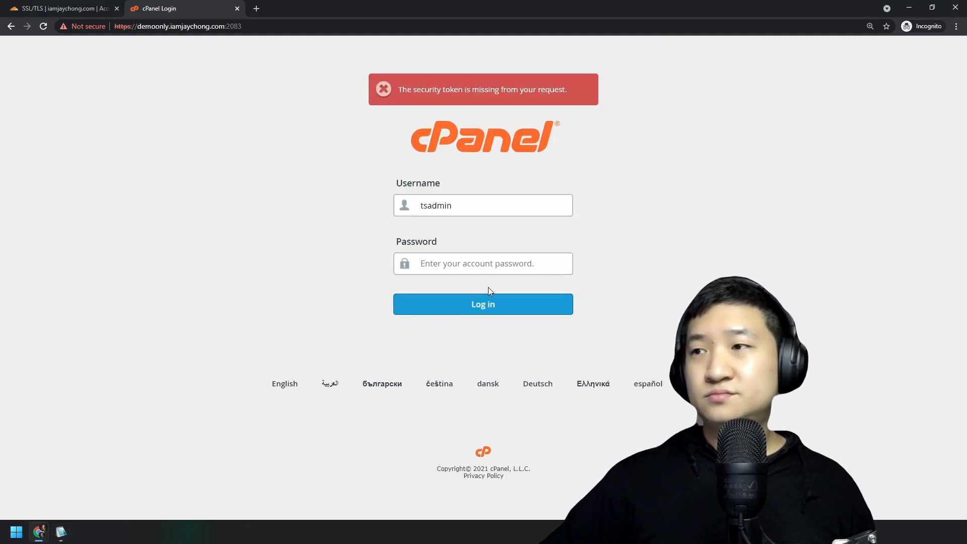
pyautogui.hotkey('ctrl', 'v')
pyautogui.click(481, 304)
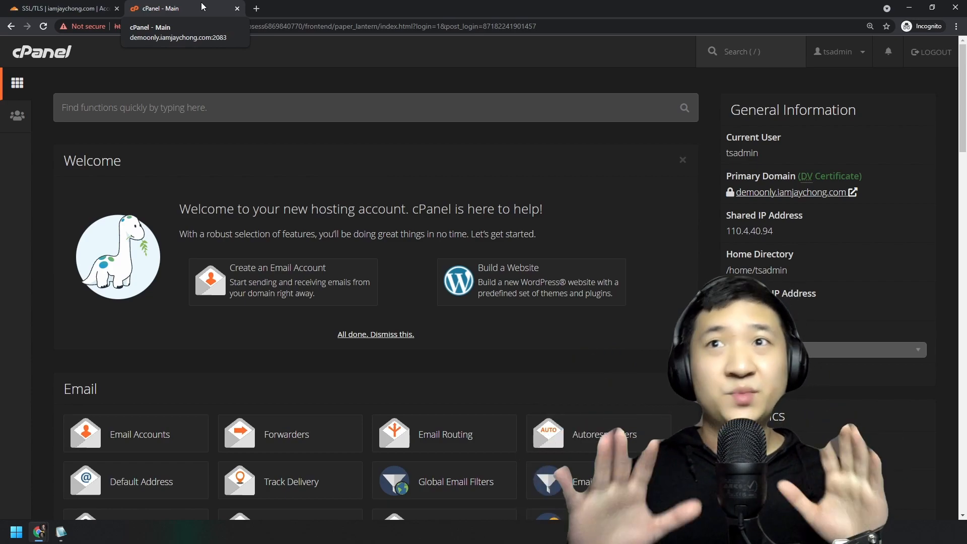
# Search 'ssl', check SSL/TLS Status for the cpanel subdomain row, then close the browser.
pyautogui.click(568, 133)
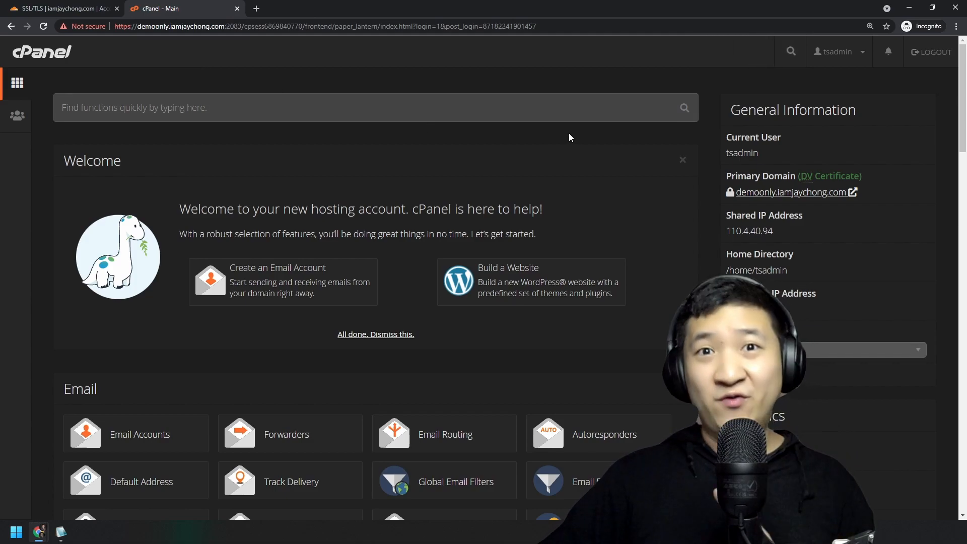
pyautogui.click(359, 111)
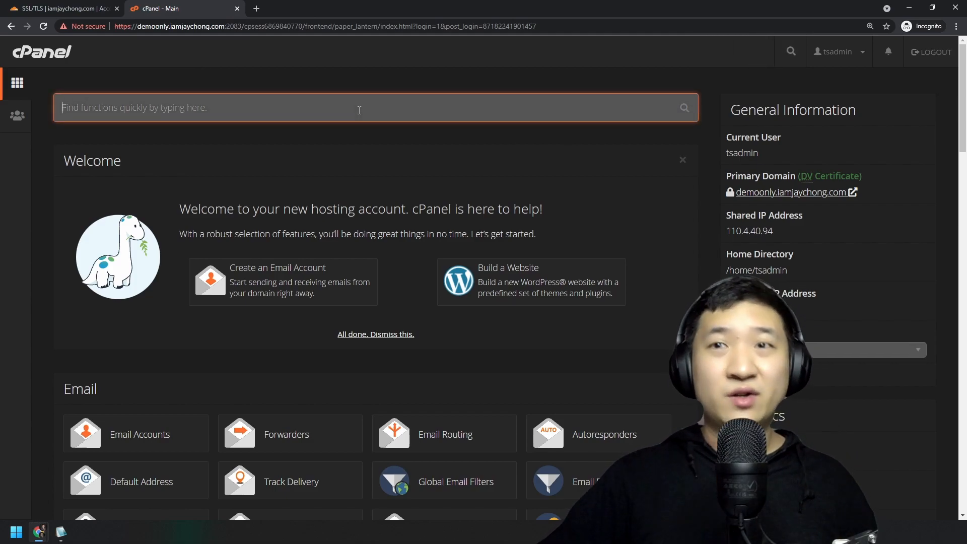
pyautogui.write('ssl')
pyautogui.click(242, 218)
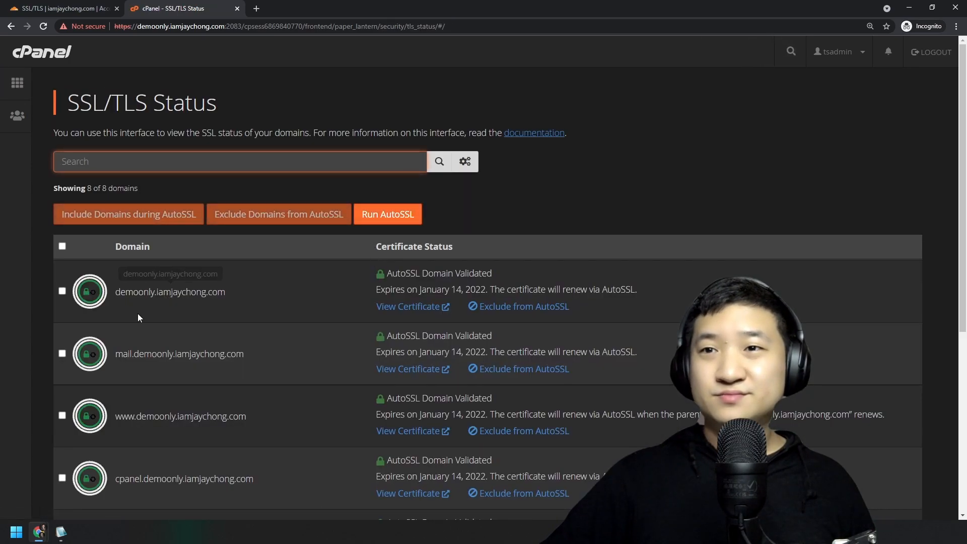
pyautogui.scroll(-3, 217, 352)
pyautogui.moveTo(254, 312); pyautogui.dragTo(115, 318)
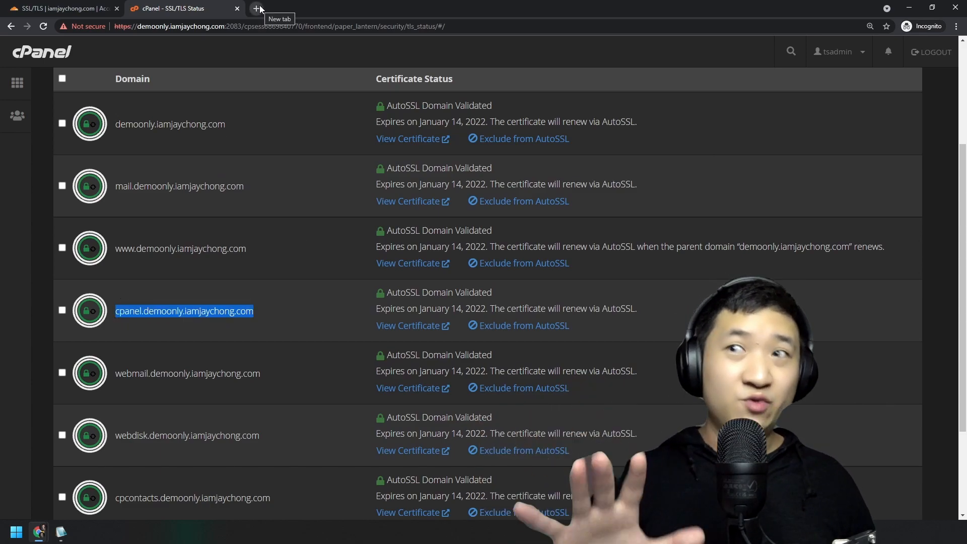
pyautogui.click(482, 52)
pyautogui.click(955, 7)
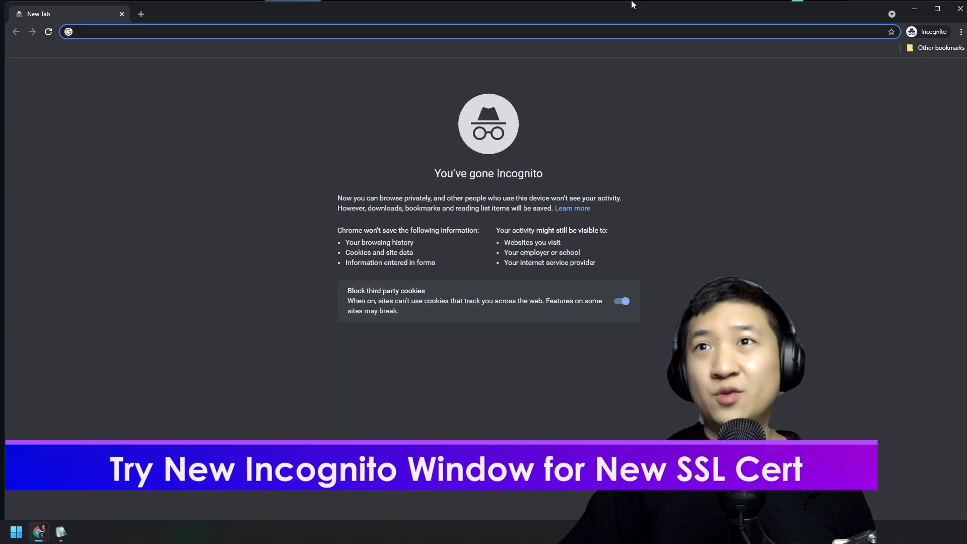
# In a new private window, load demoonly.iamjaychong.com/cpanel without the cpanel. prefix.
pyautogui.hotkey('ctrl', 'v')
pyautogui.press('Return')
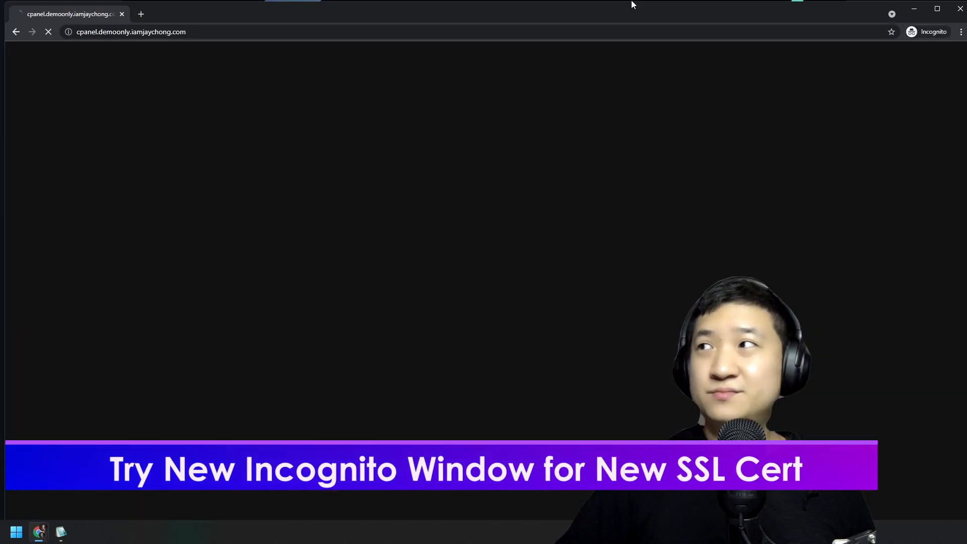
pyautogui.click(935, 10)
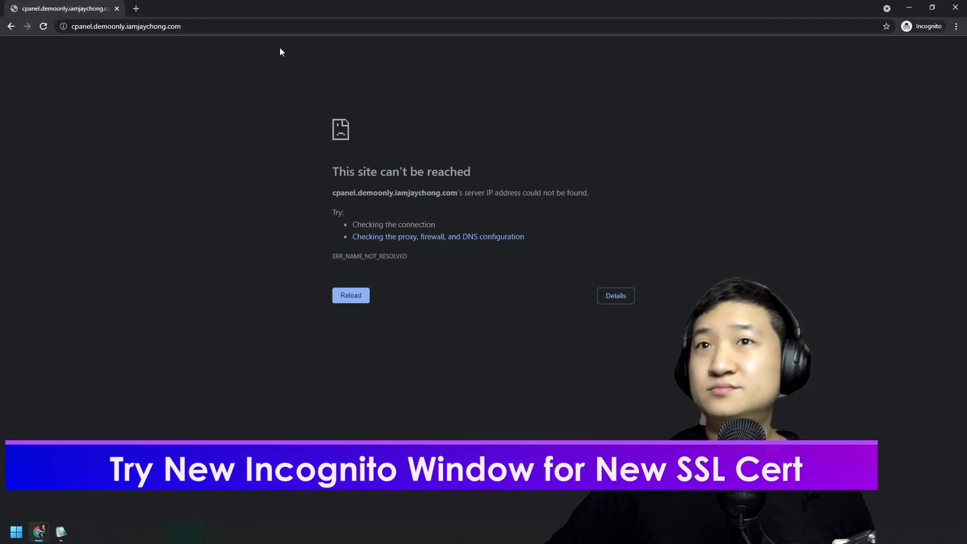
pyautogui.click(269, 26)
pyautogui.press('Home')
pyautogui.hotkey('ctrl', 'shift', 'Right')
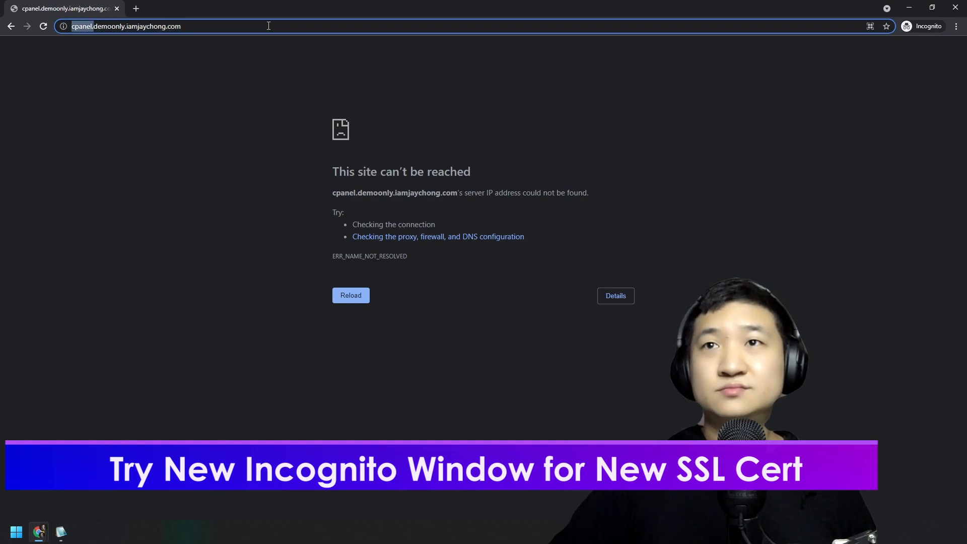
pyautogui.press('Delete')
pyautogui.write('/cpanel')
pyautogui.press('Return')
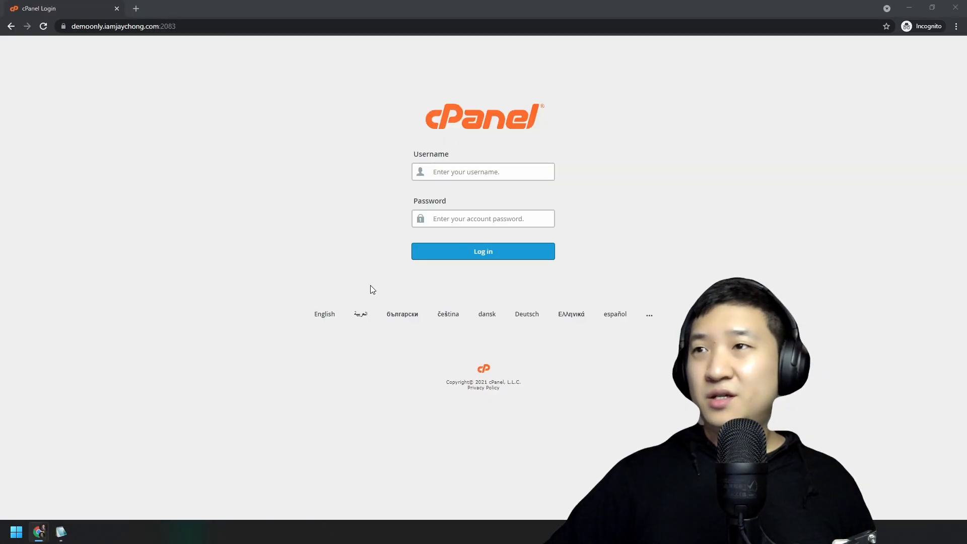
# Copy the username from the login notes into the cPanel username field.
pyautogui.hotkey('alt', 'Tab')
pyautogui.click(418, 264)
pyautogui.moveTo(418, 263); pyautogui.dragTo(294, 266)
pyautogui.click(375, 266)
pyautogui.click(351, 267)
pyautogui.doubleClick(351, 267)
pyautogui.hotkey('ctrl', 'c')
pyautogui.hotkey('alt', 'Tab')
pyautogui.click(524, 171)
pyautogui.hotkey('ctrl', 'v')
# Copy the account password from the notes into the password field and log in.
pyautogui.press('Tab')
pyautogui.hotkey('alt', 'Tab')
pyautogui.press('Down')
pyautogui.hotkey('shift', 'End')
pyautogui.hotkey('ctrl', 'c')
pyautogui.hotkey('alt', 'Tab')
pyautogui.hotkey('ctrl', 'v')
pyautogui.click(460, 252)
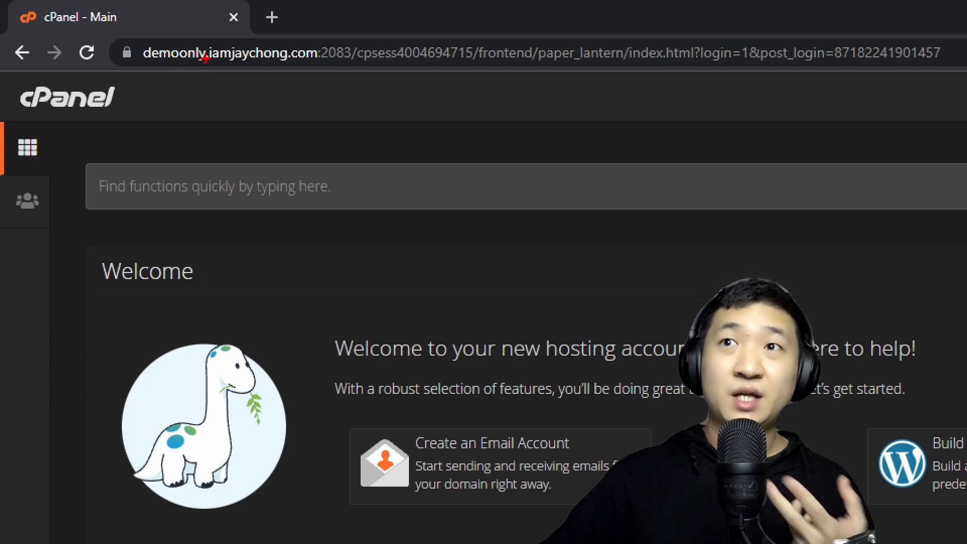
# Confirm the connection is secure with a valid certificate, then bring the slideshow forward.
pyautogui.moveTo(355, 34)
pyautogui.mouseDown()
pyautogui.moveTo(4, 66)
pyautogui.moveTo(359, 35)
pyautogui.mouseUp()
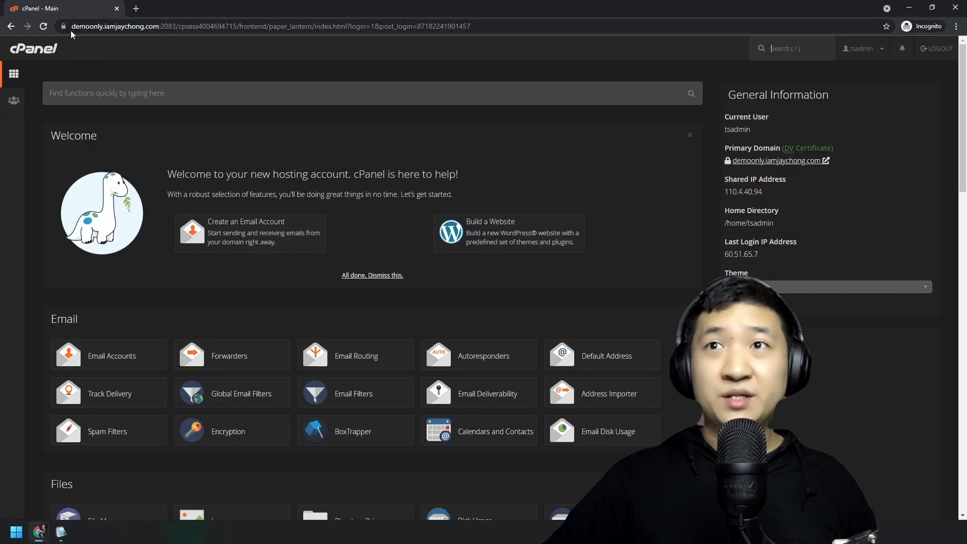
pyautogui.click(126, 52)
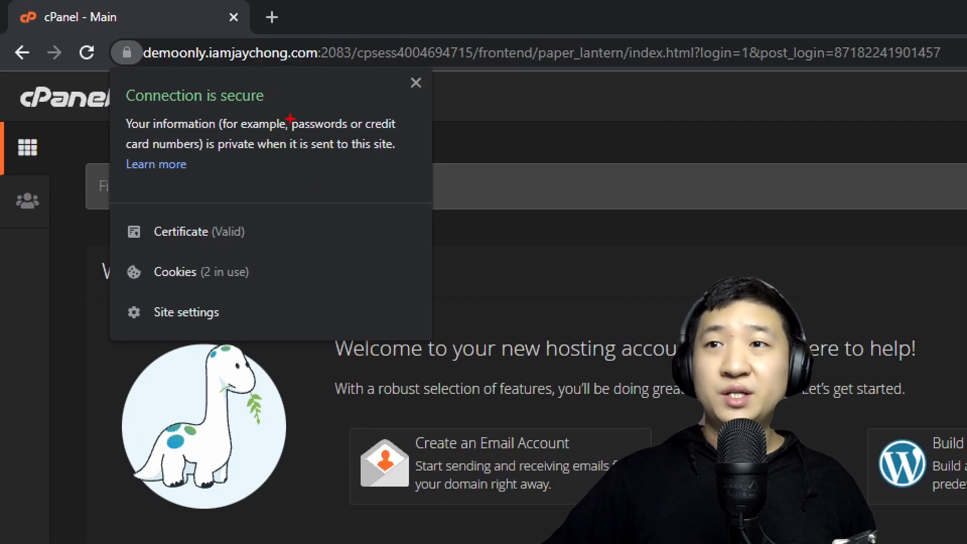
pyautogui.moveTo(148, 237); pyautogui.dragTo(245, 246)
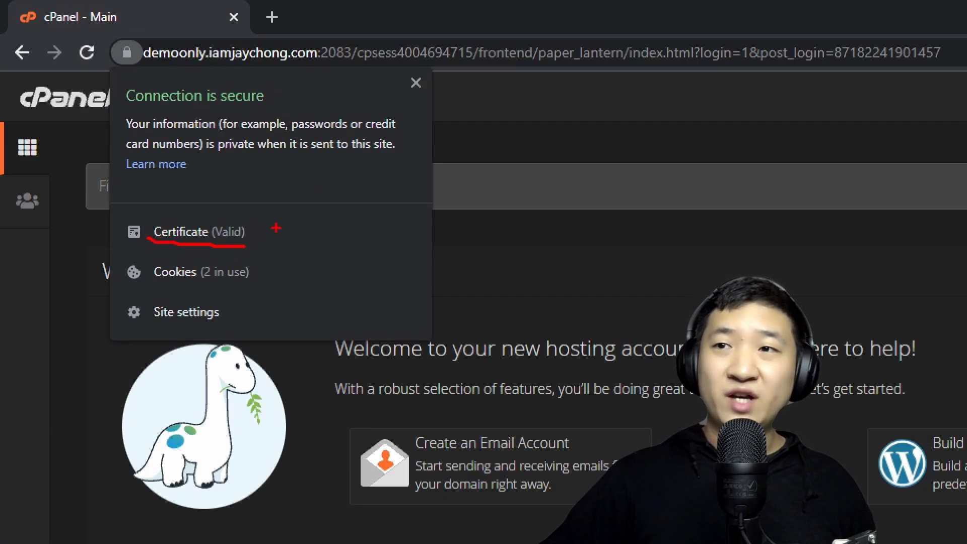
pyautogui.moveTo(228, 168); pyautogui.dragTo(311, 125)
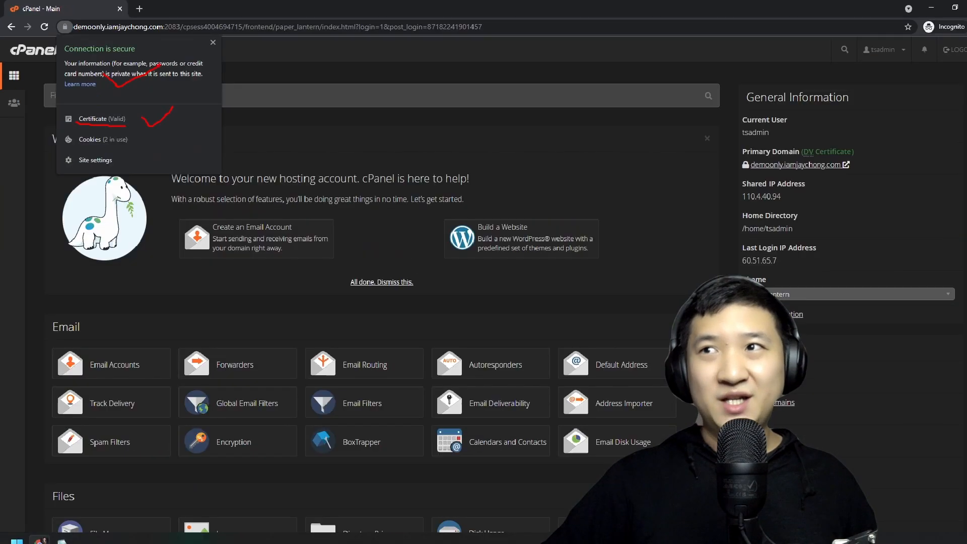
pyautogui.press('Escape')
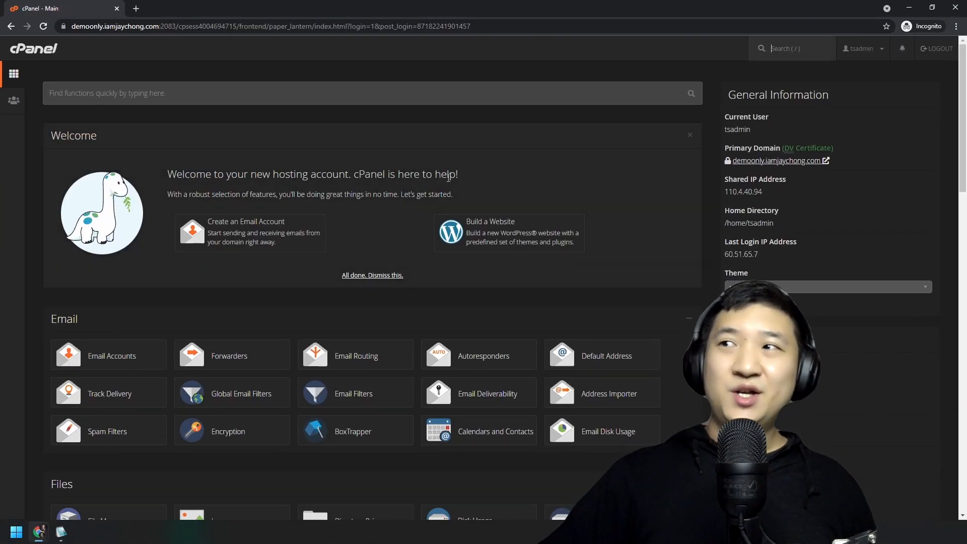
pyautogui.moveTo(49, 537)
pyautogui.click(51, 479)
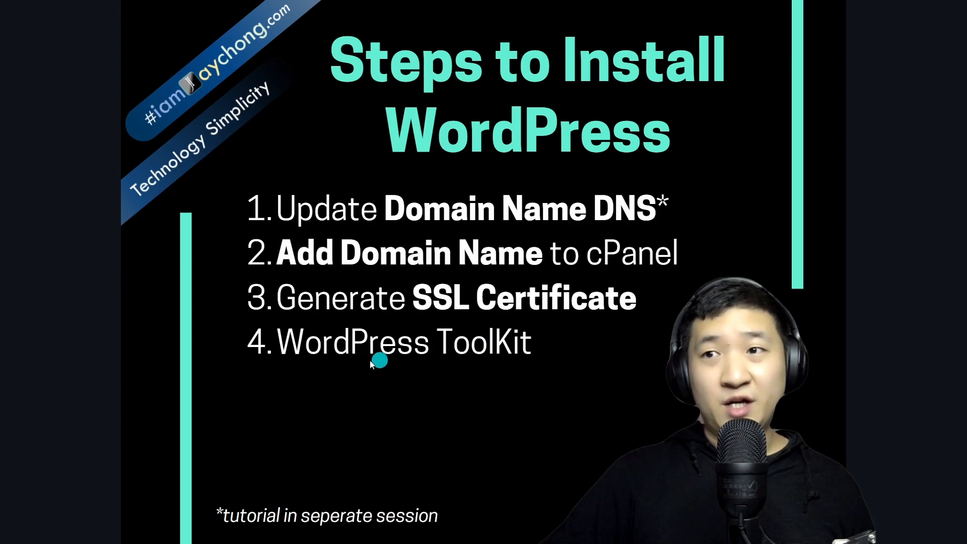
# Advance the slideshow from the Steps to Install WordPress slide to the DEMO slide.
pyautogui.click(490, 363)
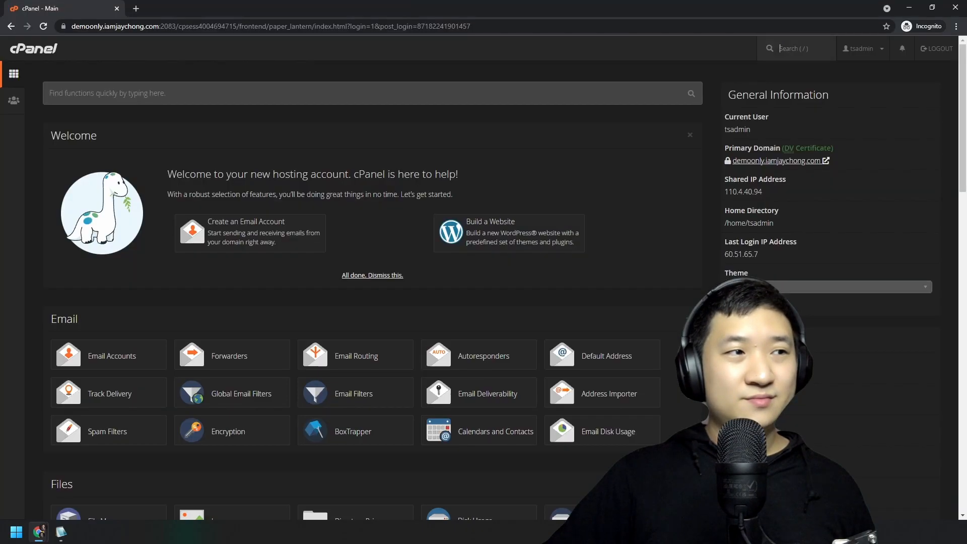
# Filter cPanel functions by 'wordpress' and open WordPress Toolkit under Domains.
pyautogui.click(234, 101)
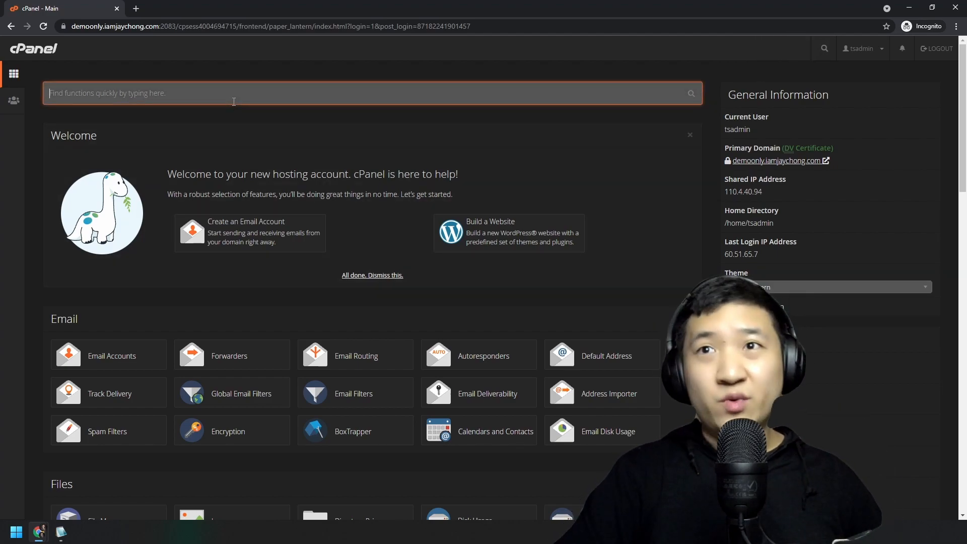
pyautogui.write('wordpress')
pyautogui.click(229, 213)
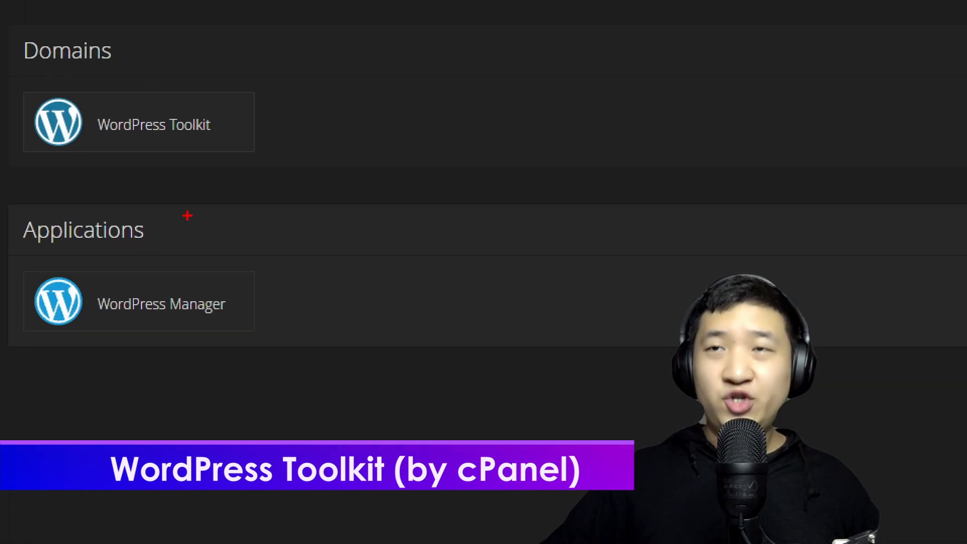
pyautogui.moveTo(361, 83)
pyautogui.mouseDown()
pyautogui.moveTo(21, 80)
pyautogui.moveTo(365, 126)
pyautogui.mouseUp()
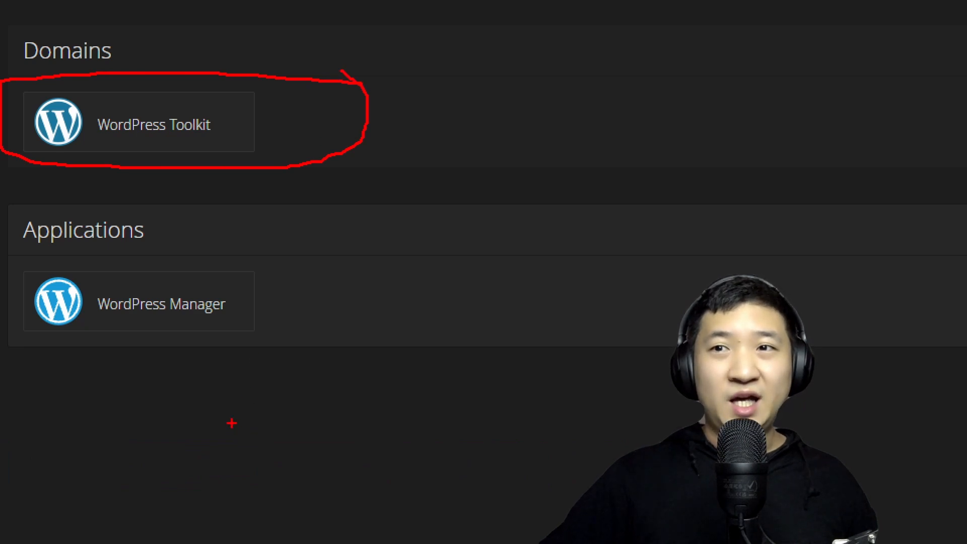
pyautogui.moveTo(128, 315); pyautogui.dragTo(231, 316)
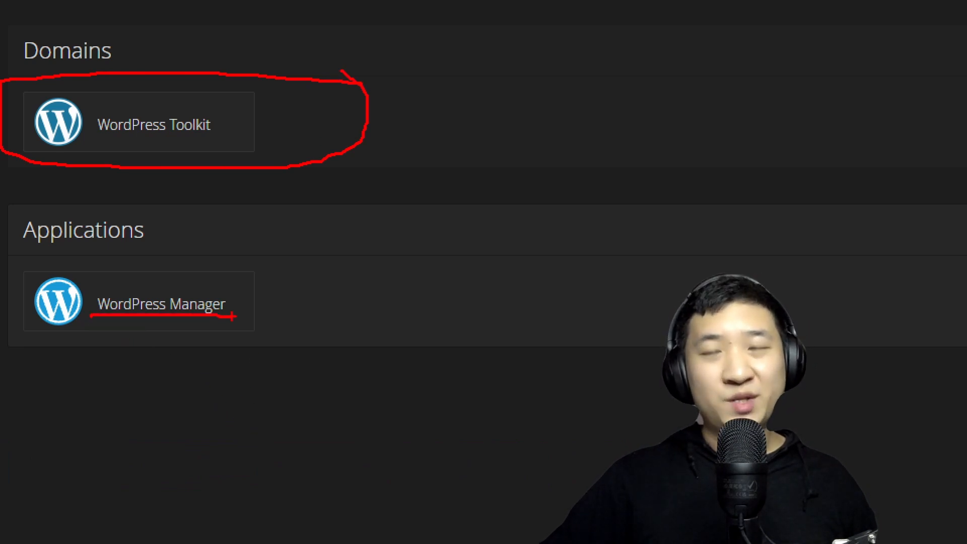
pyautogui.moveTo(311, 232); pyautogui.dragTo(43, 370)
pyautogui.moveTo(53, 241); pyautogui.dragTo(276, 387)
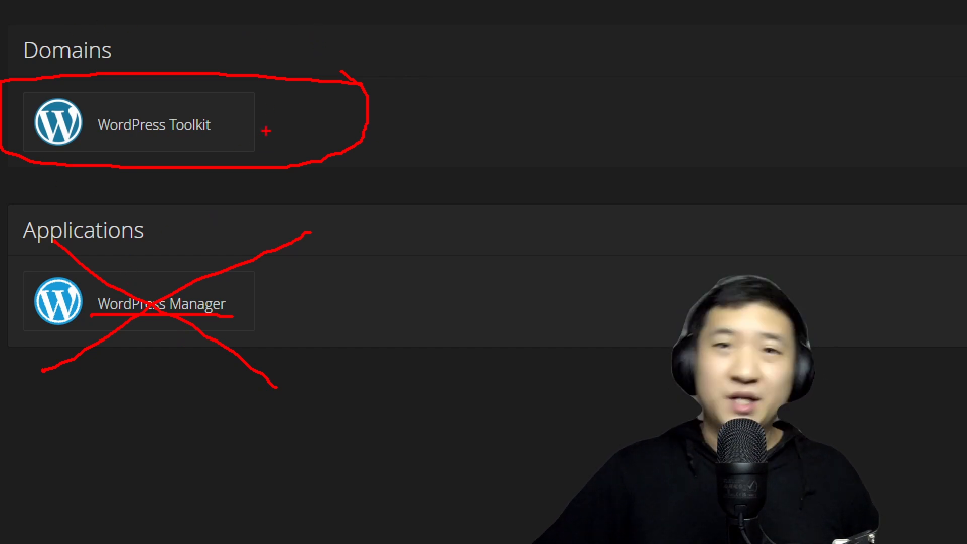
pyautogui.click(136, 126)
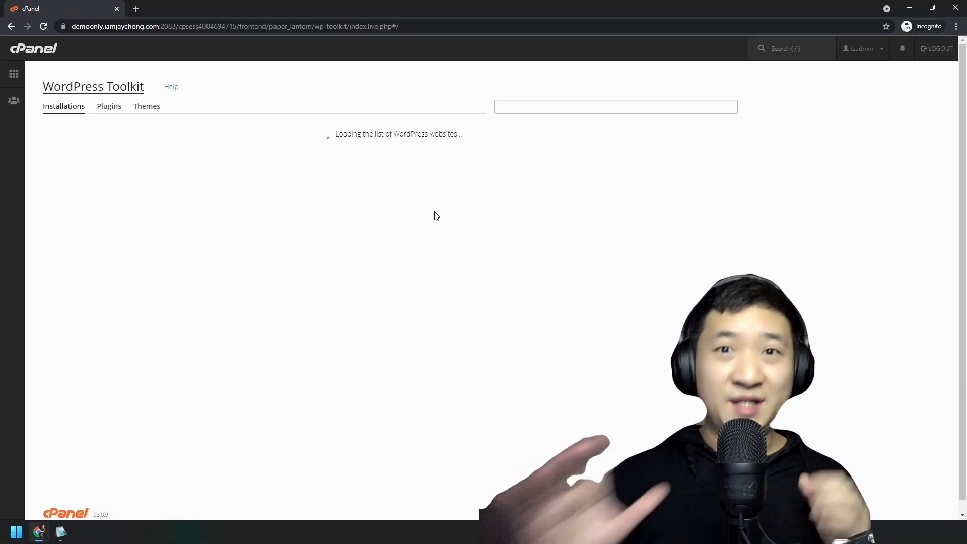
# Zoom the page to 125%, note no WordPress sites are connected, and start Install WordPress.
pyautogui.hotkey('ctrl', '+')
pyautogui.hotkey('ctrl', '+')
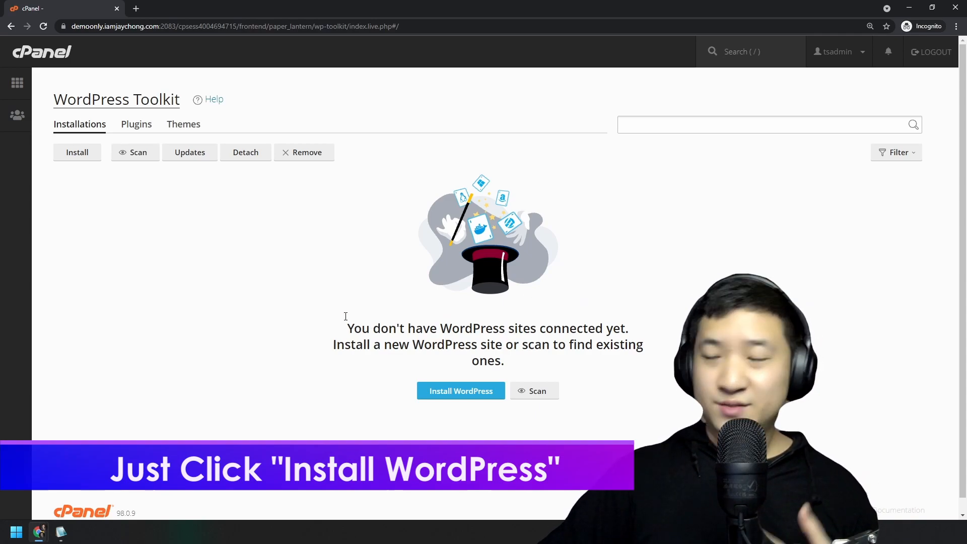
pyautogui.moveTo(346, 316); pyautogui.dragTo(600, 364)
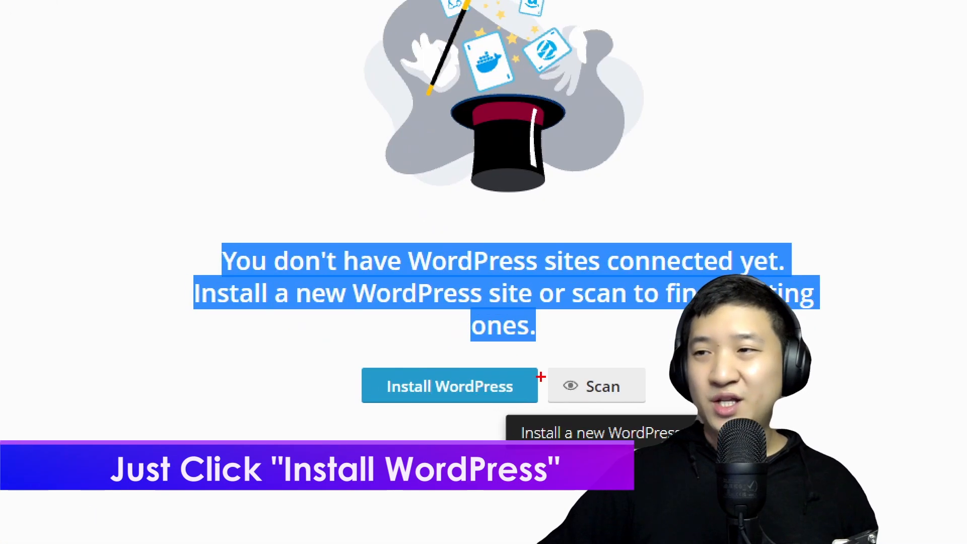
pyautogui.moveTo(581, 343); pyautogui.dragTo(491, 319)
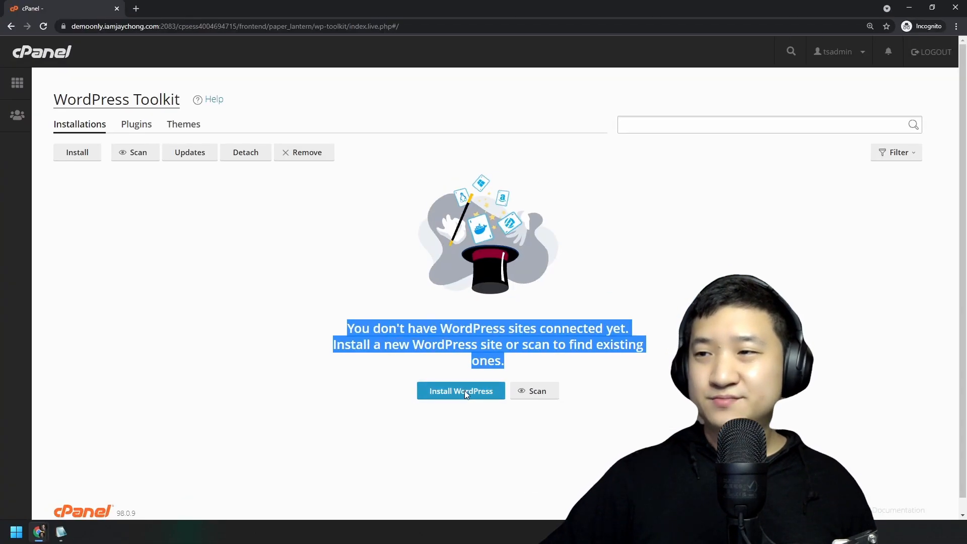
pyautogui.click(464, 391)
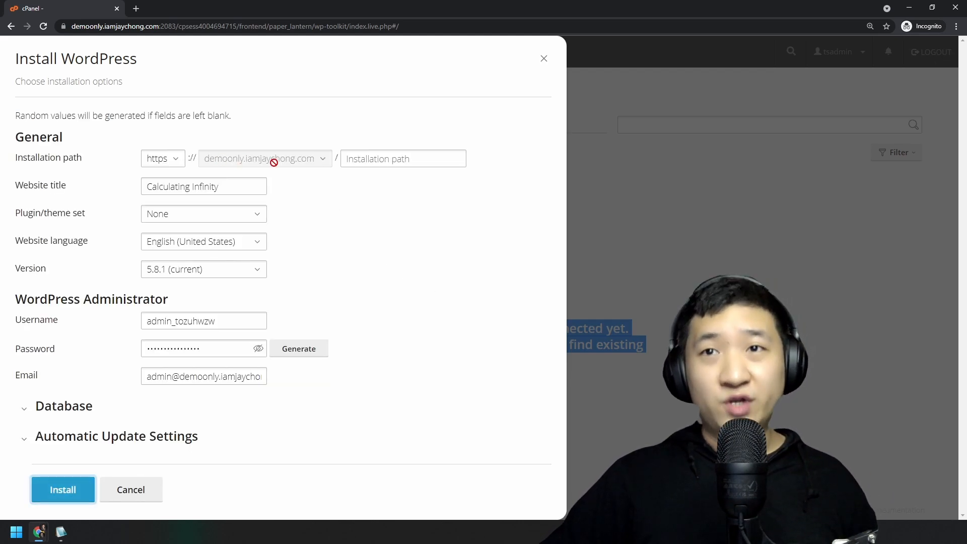
# Review the form's 'Calculating Infinity' title and empty installation path, selecting the whole title.
pyautogui.moveTo(49, 158); pyautogui.dragTo(82, 159)
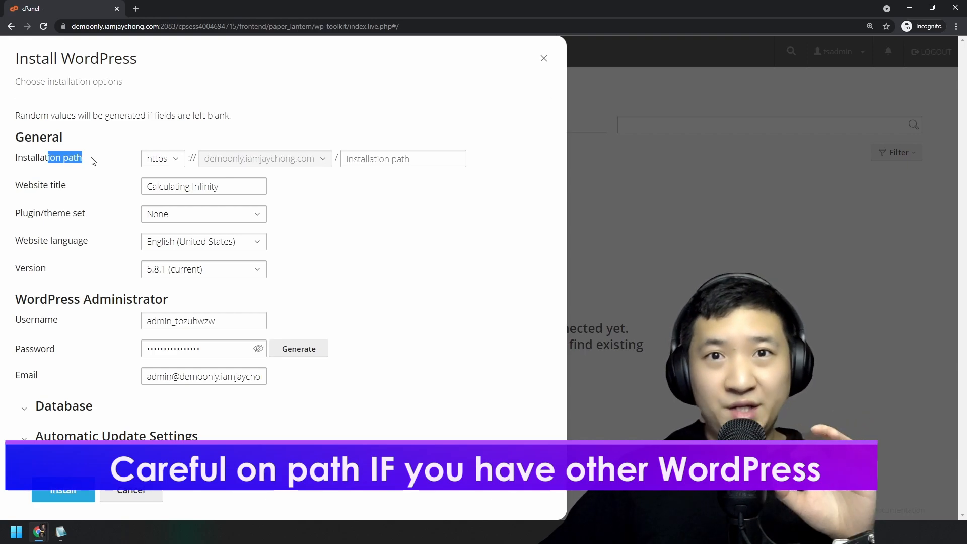
pyautogui.click(318, 162)
pyautogui.hotkey('ctrl', '1')
pyautogui.click(310, 156)
pyautogui.moveTo(355, 156)
pyautogui.mouseDown()
pyautogui.moveTo(22, 161)
pyautogui.moveTo(359, 160)
pyautogui.mouseUp()
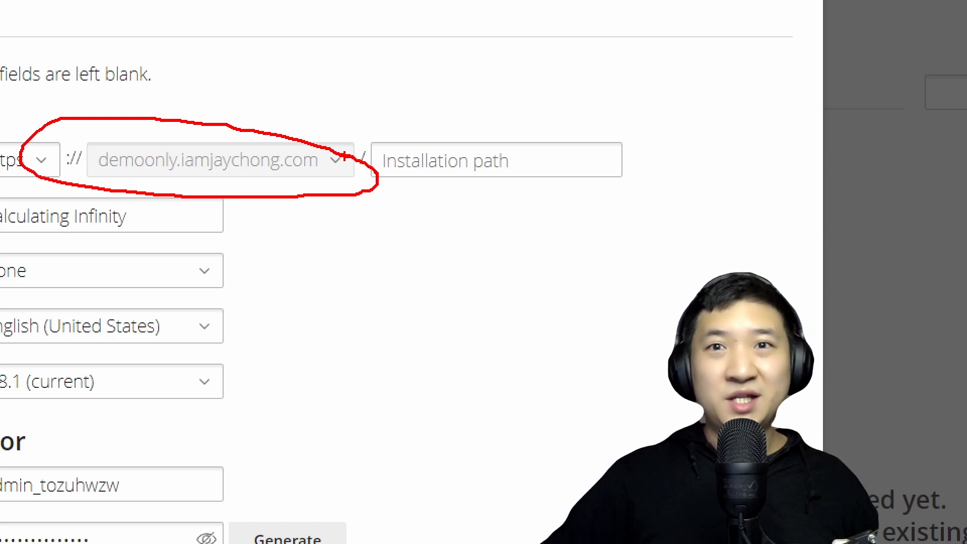
pyautogui.press('Escape')
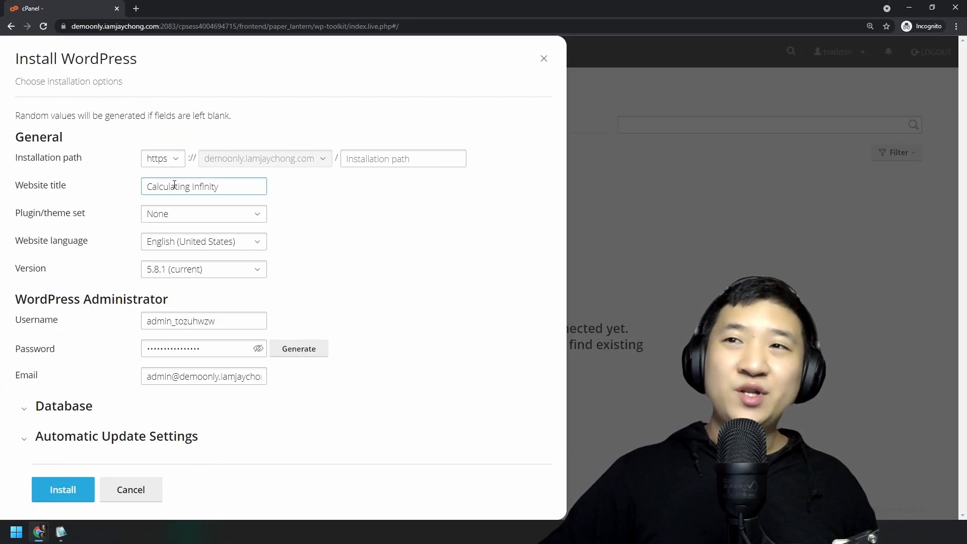
pyautogui.doubleClick(212, 186)
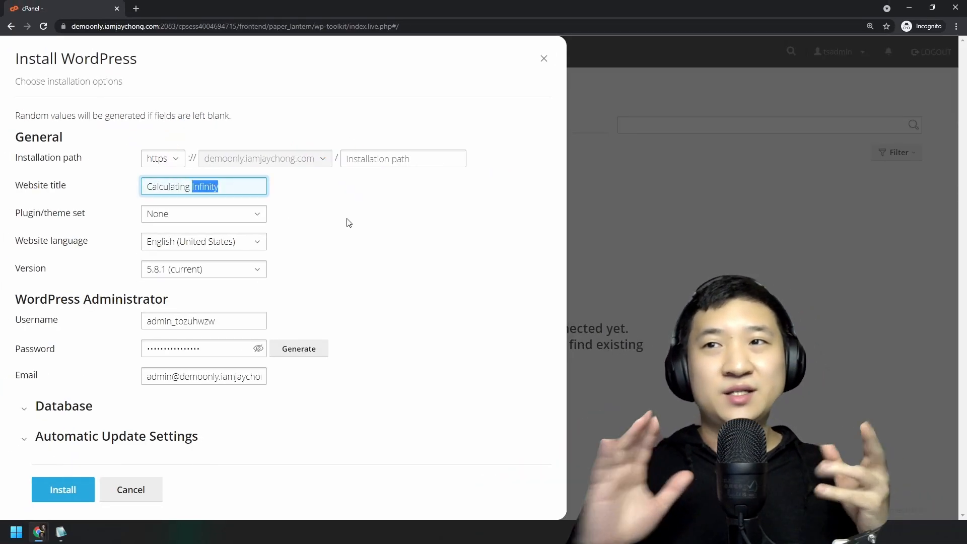
pyautogui.click(368, 159)
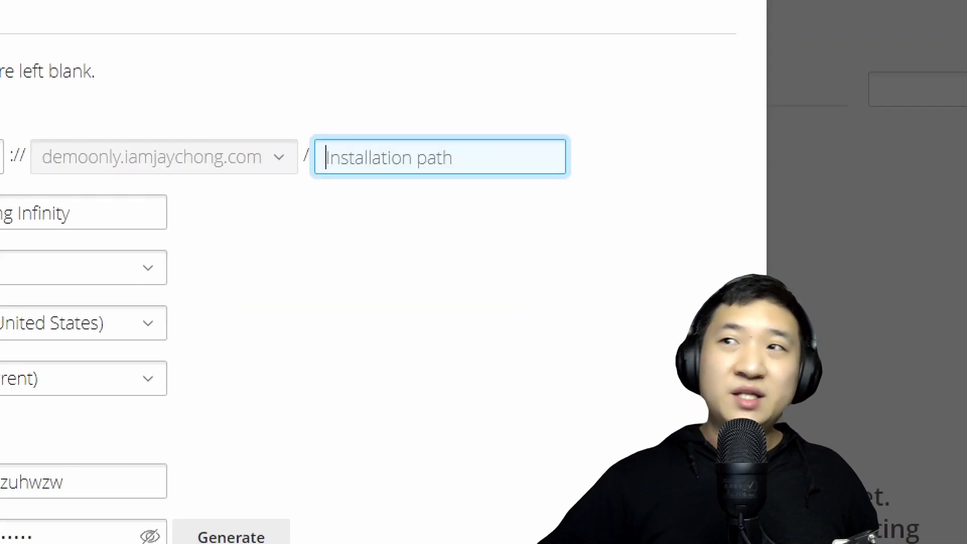
pyautogui.moveTo(459, 139)
pyautogui.mouseDown()
pyautogui.moveTo(447, 128)
pyautogui.moveTo(436, 135)
pyautogui.mouseUp()
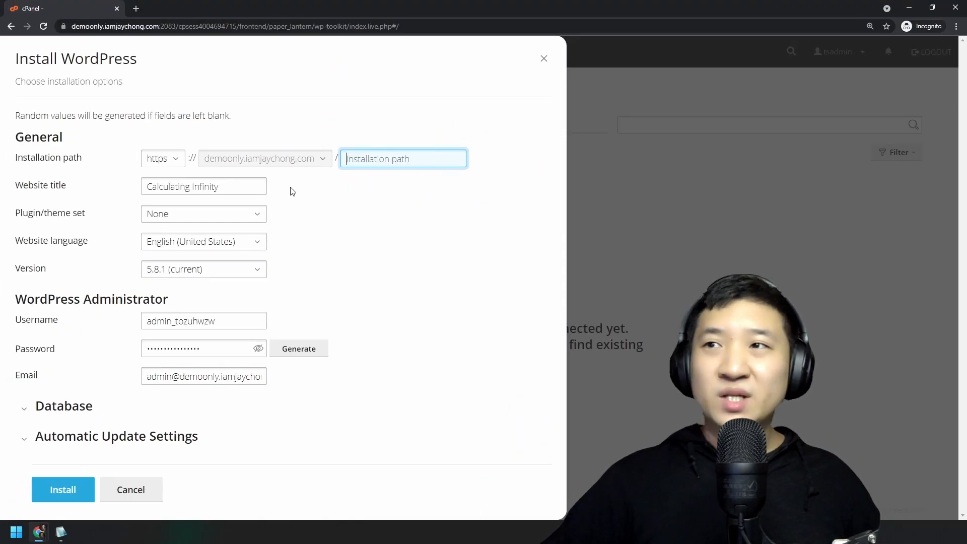
pyautogui.moveTo(227, 192); pyautogui.dragTo(105, 192)
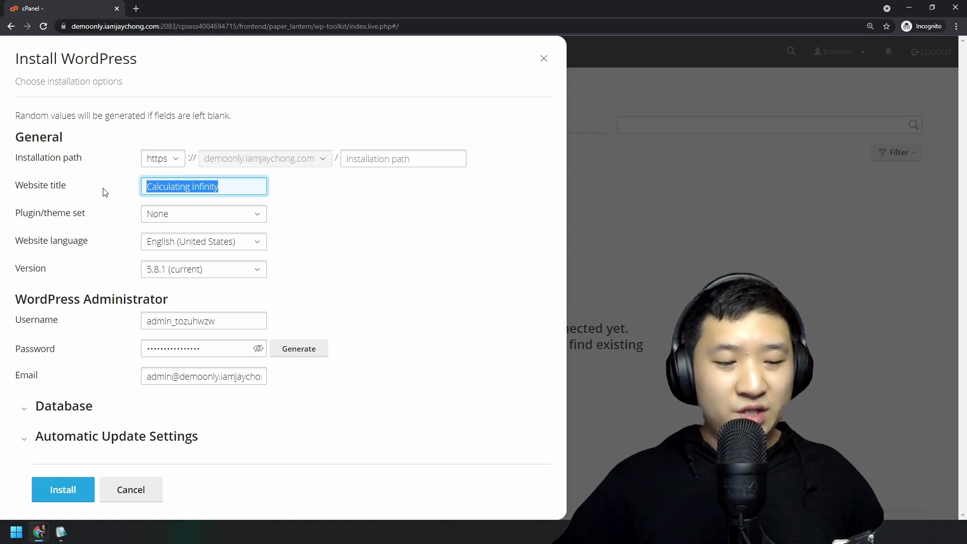
# Change the Website title to 'Demo Purpose' and leave the Plugin/theme set on None.
pyautogui.write('Demo Purpose')
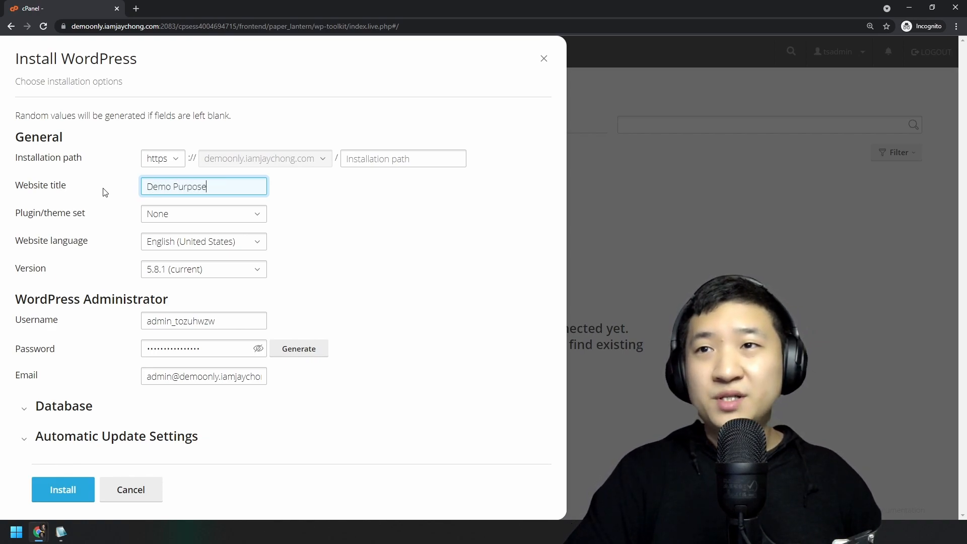
pyautogui.click(228, 218)
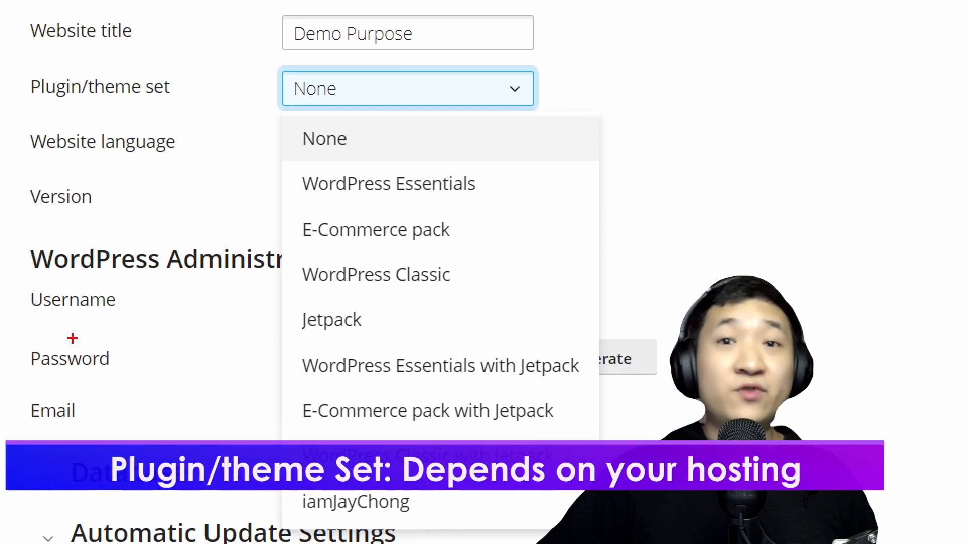
pyautogui.moveTo(204, 77)
pyautogui.mouseDown()
pyautogui.moveTo(4, 95)
pyautogui.moveTo(206, 72)
pyautogui.mouseUp()
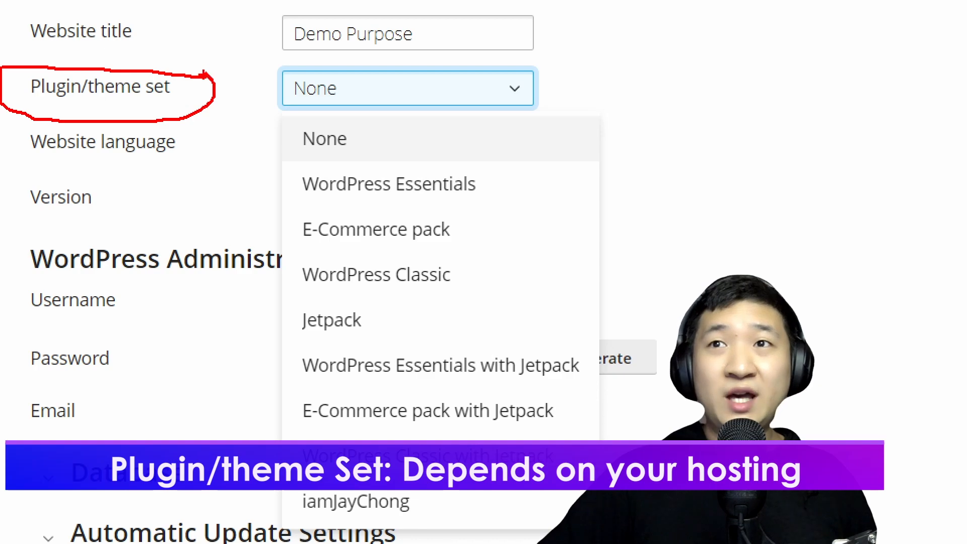
pyautogui.moveTo(459, 493)
pyautogui.mouseDown()
pyautogui.moveTo(419, 491)
pyautogui.moveTo(461, 495)
pyautogui.mouseUp()
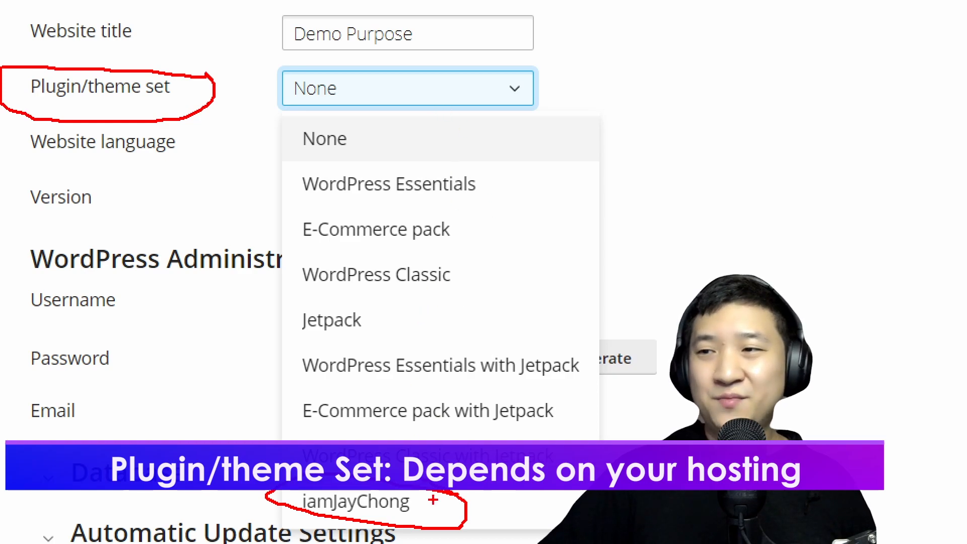
pyautogui.moveTo(355, 120)
pyautogui.mouseDown()
pyautogui.moveTo(302, 156)
pyautogui.moveTo(352, 121)
pyautogui.mouseUp()
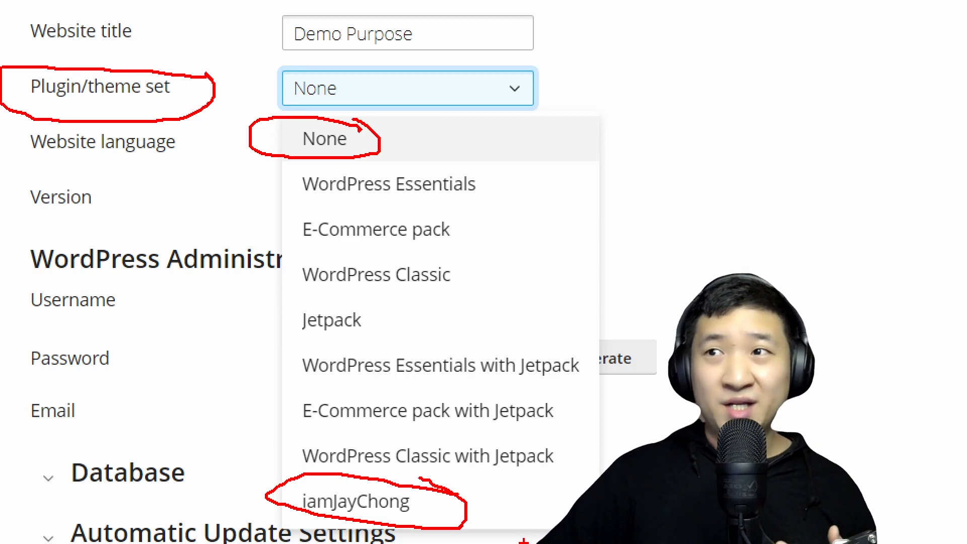
pyautogui.moveTo(387, 116); pyautogui.dragTo(355, 112)
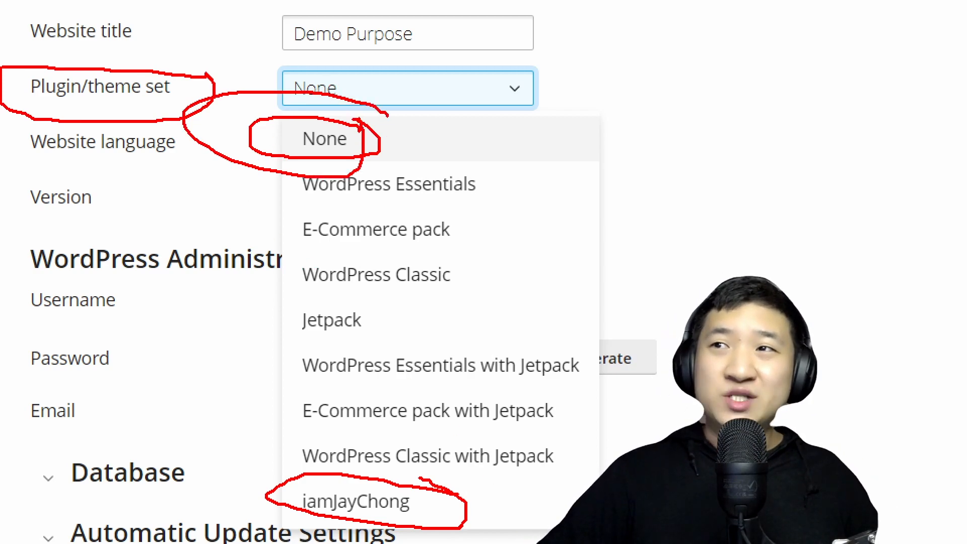
pyautogui.press('Escape')
pyautogui.click(349, 257)
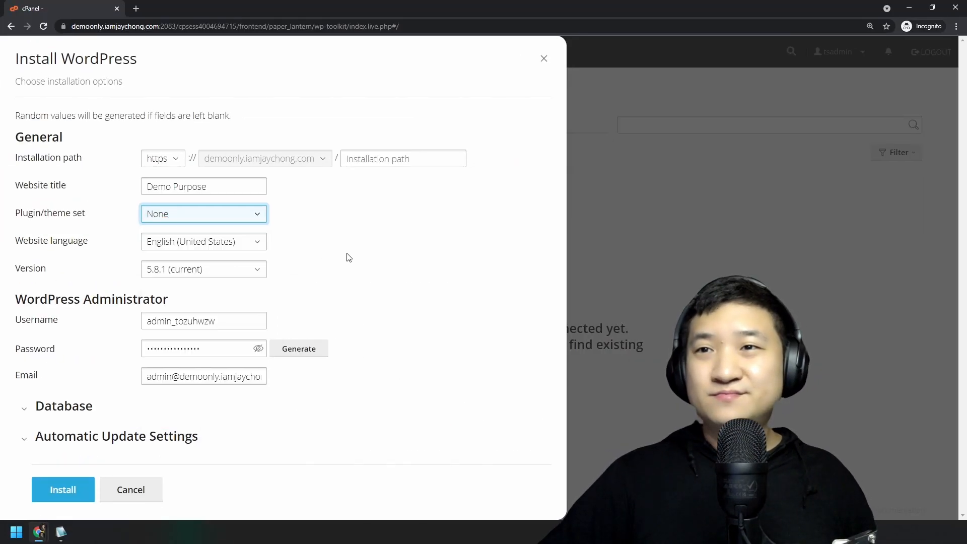
# Keep the website language as English and the WordPress version at 5.8.1.
pyautogui.click(361, 254)
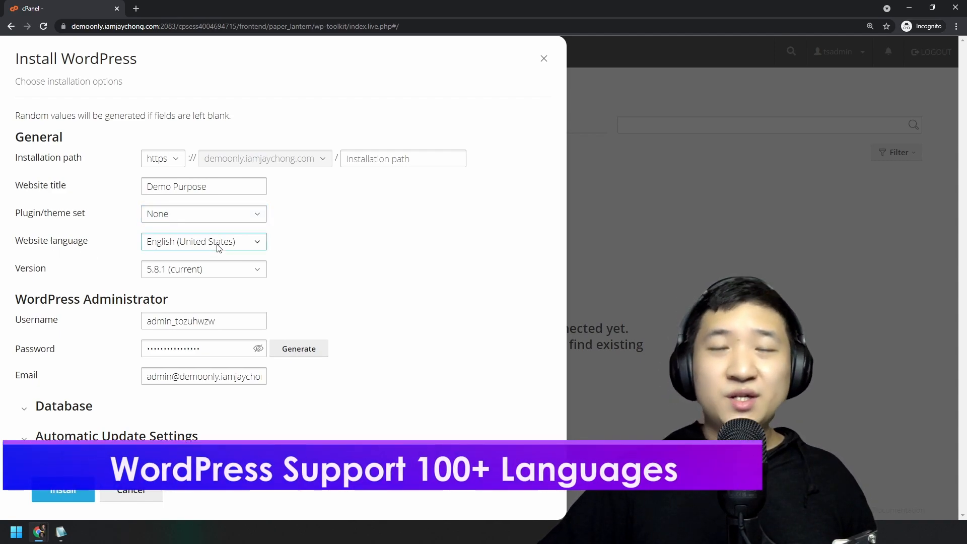
pyautogui.click(241, 251)
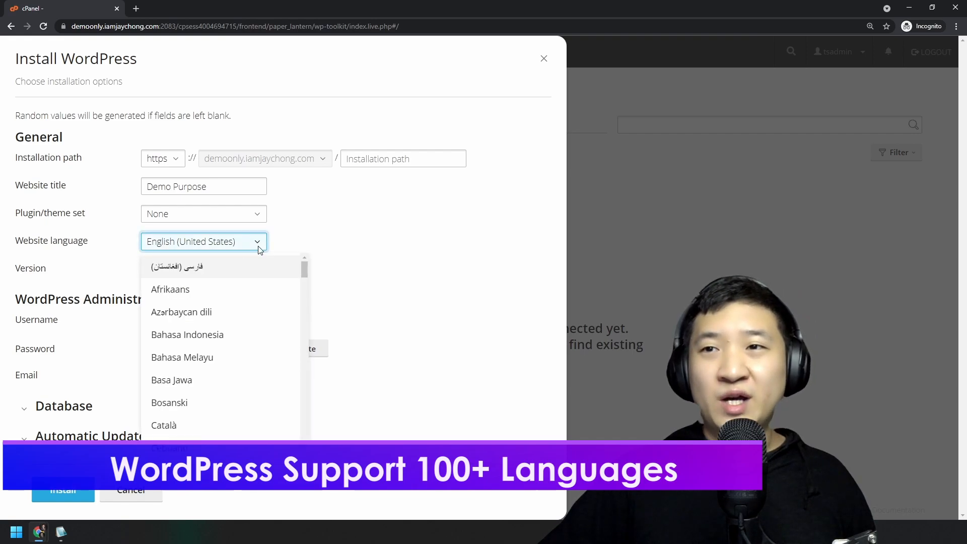
pyautogui.moveTo(301, 271)
pyautogui.mouseDown()
pyautogui.moveTo(320, 384)
pyautogui.moveTo(317, 433)
pyautogui.moveTo(310, 260)
pyautogui.mouseUp()
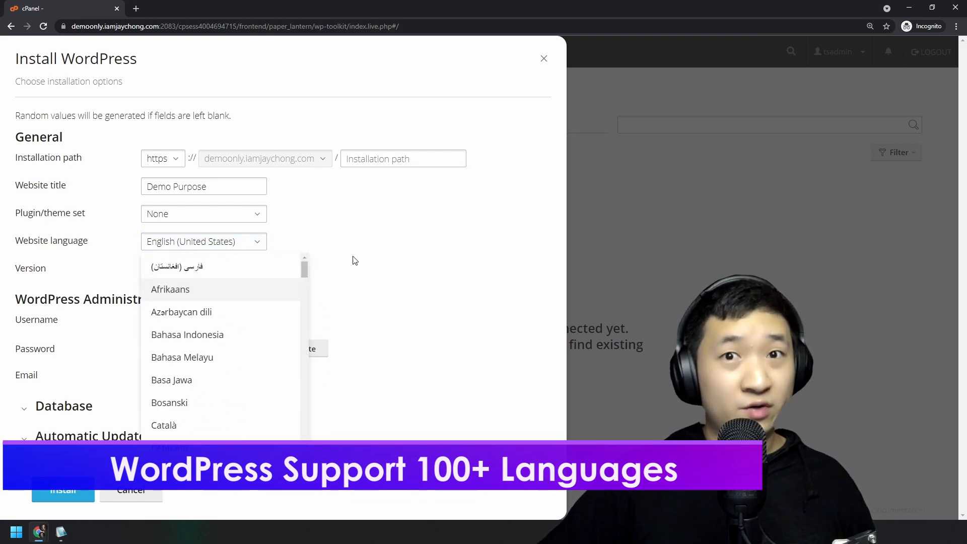
pyautogui.click(374, 260)
pyautogui.click(207, 271)
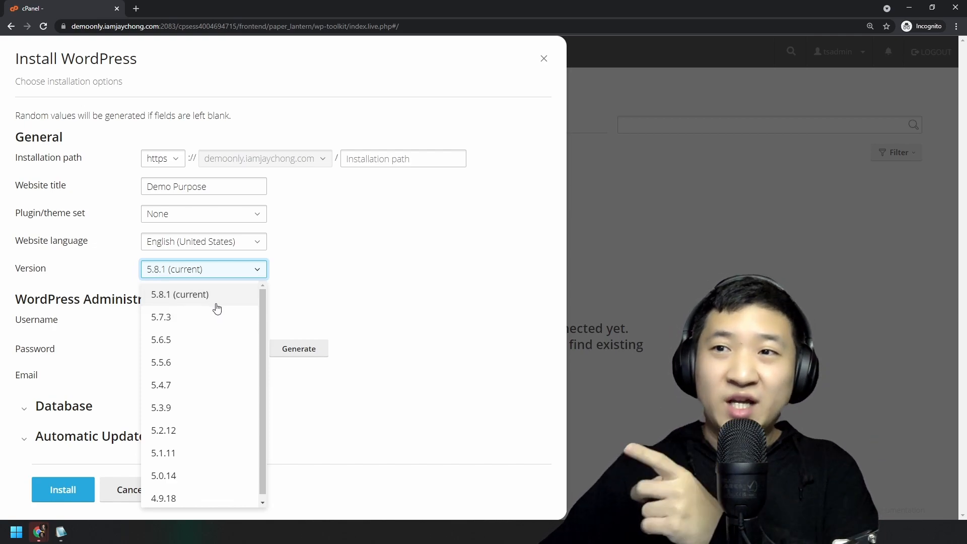
pyautogui.click(354, 310)
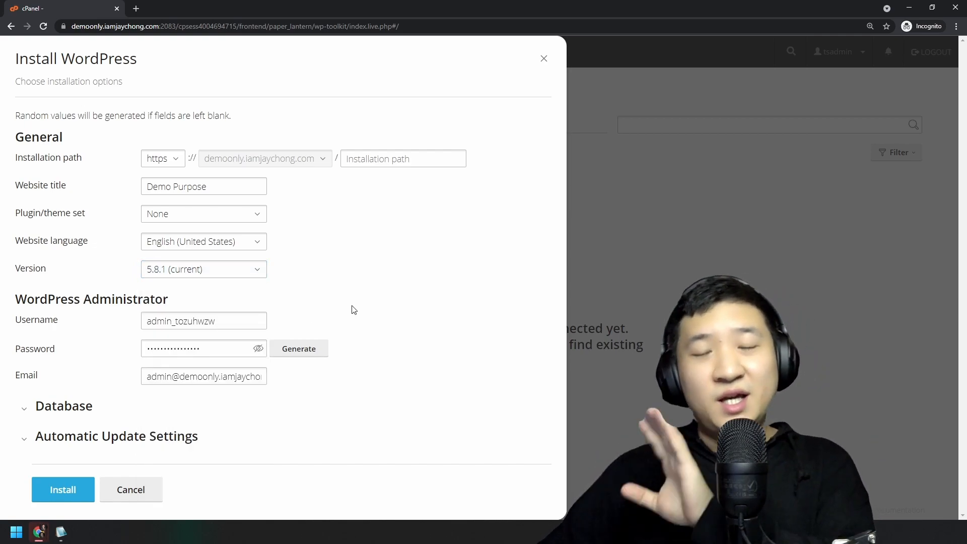
# Select the administrator username field, dismissing the saved-login suggestions.
pyautogui.click(253, 321)
pyautogui.doubleClick(252, 321)
pyautogui.click(369, 341)
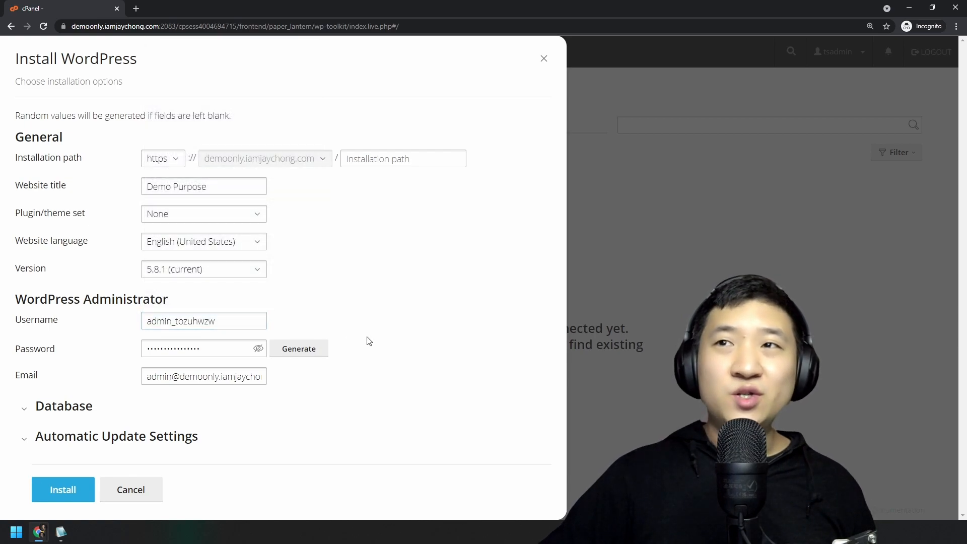
pyautogui.click(241, 320)
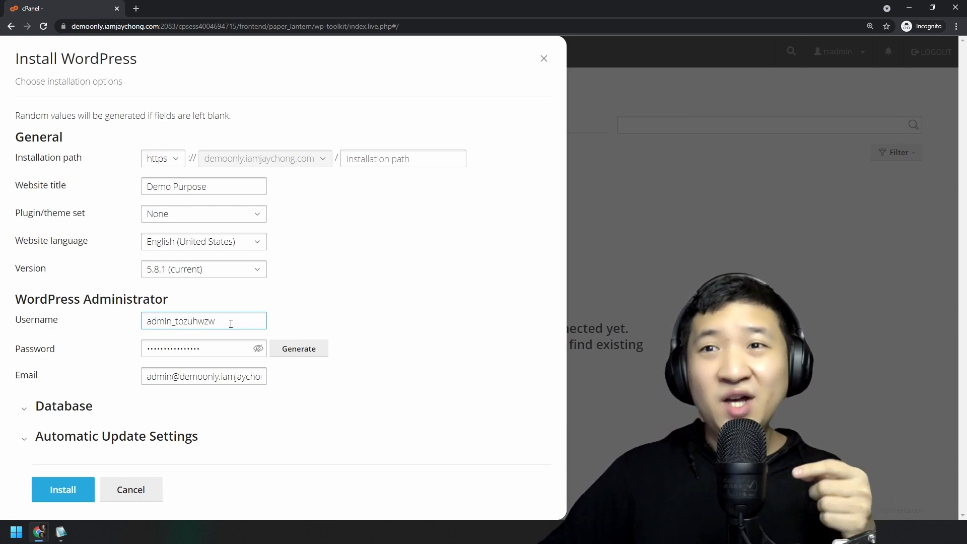
# Replace the administrator username with a custom random-character name and select it.
pyautogui.doubleClick(231, 323)
pyautogui.hotkey('ctrl', 'a')
pyautogui.write('a')
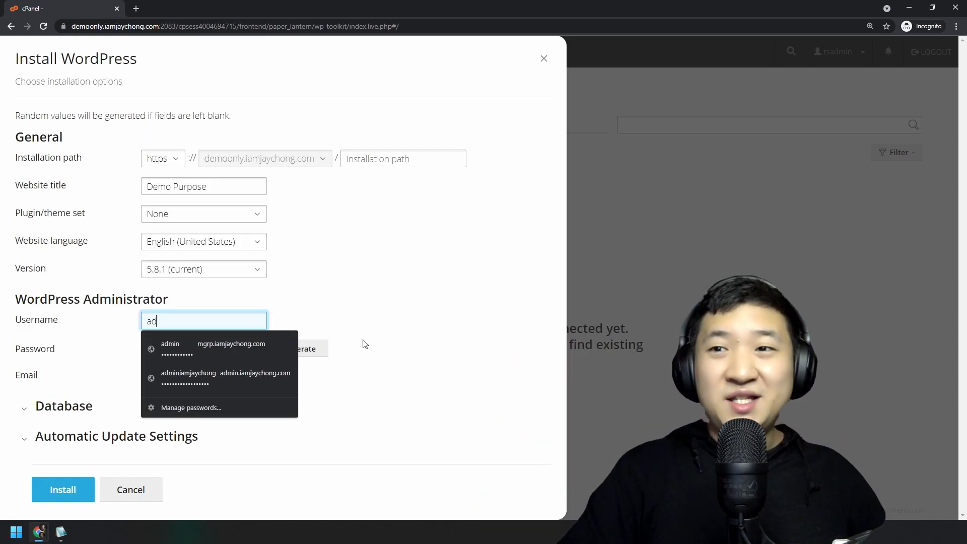
pyautogui.click(329, 317)
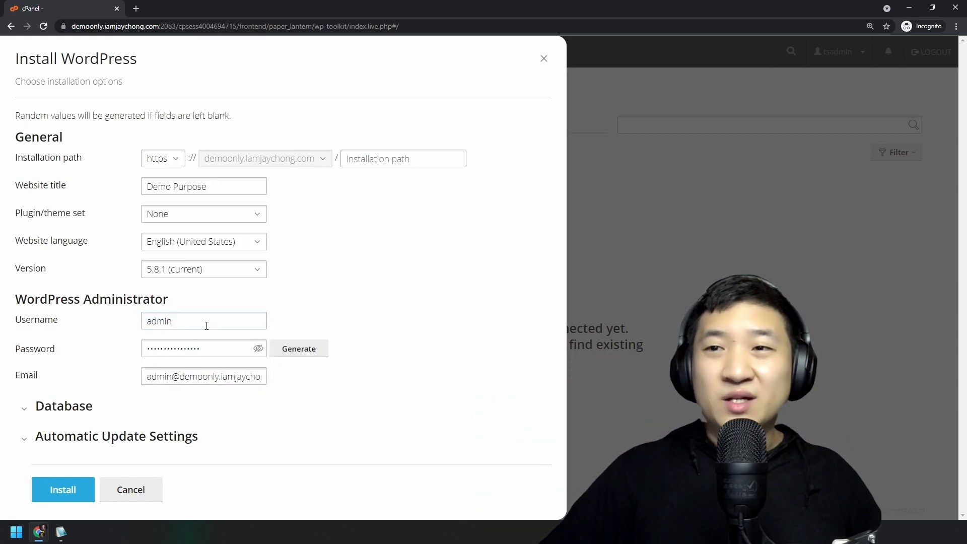
pyautogui.click(218, 348)
pyautogui.hotkey('ctrl', 'a')
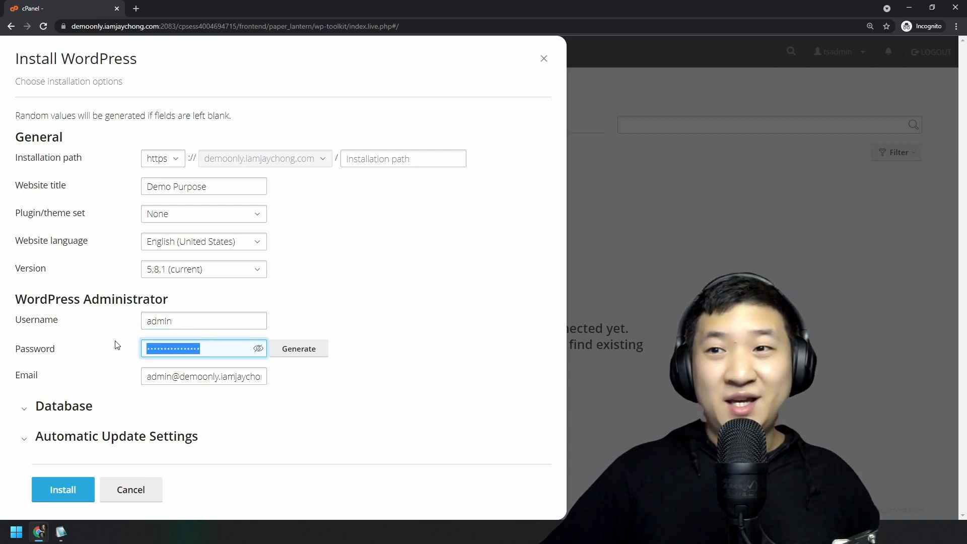
pyautogui.write('•••••')
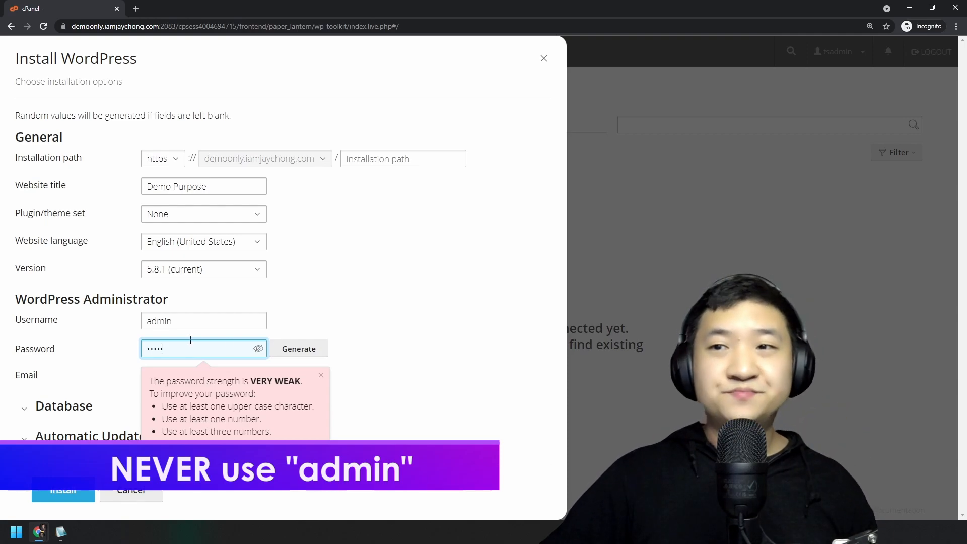
pyautogui.click(196, 321)
pyautogui.press('BackSpace')
pyautogui.press('BackSpace')
pyautogui.press('BackSpace')
pyautogui.press('BackSpace')
pyautogui.press('BackSpace')
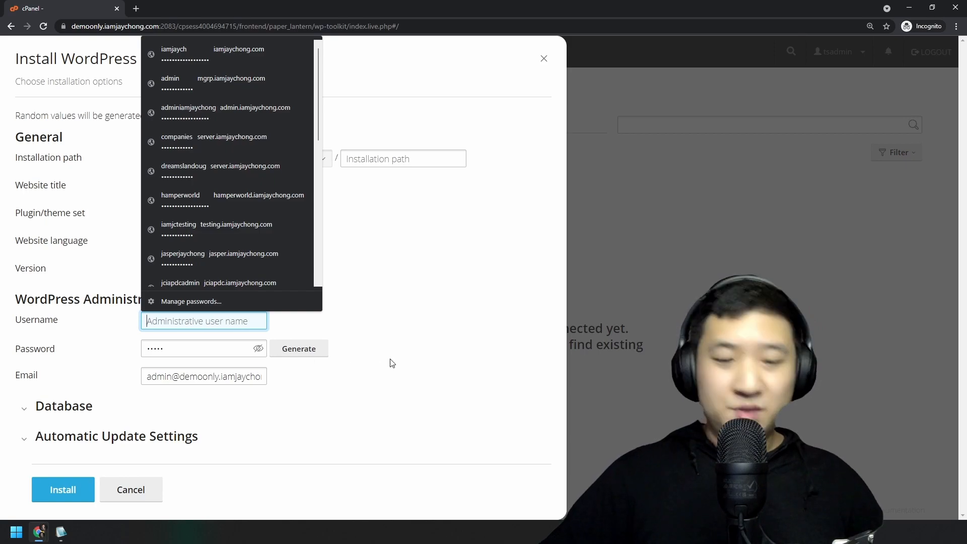
pyautogui.write('admin_')
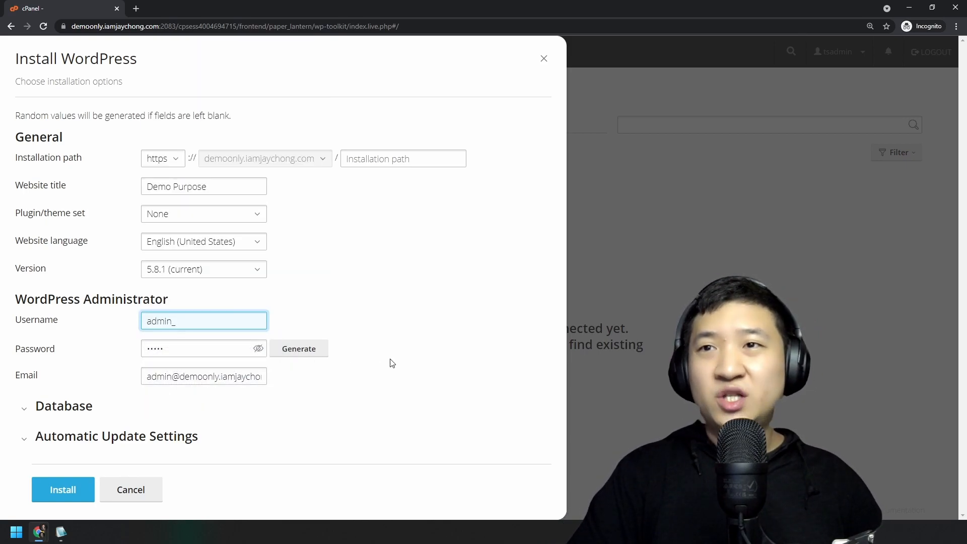
pyautogui.write('demo@*&^438763')
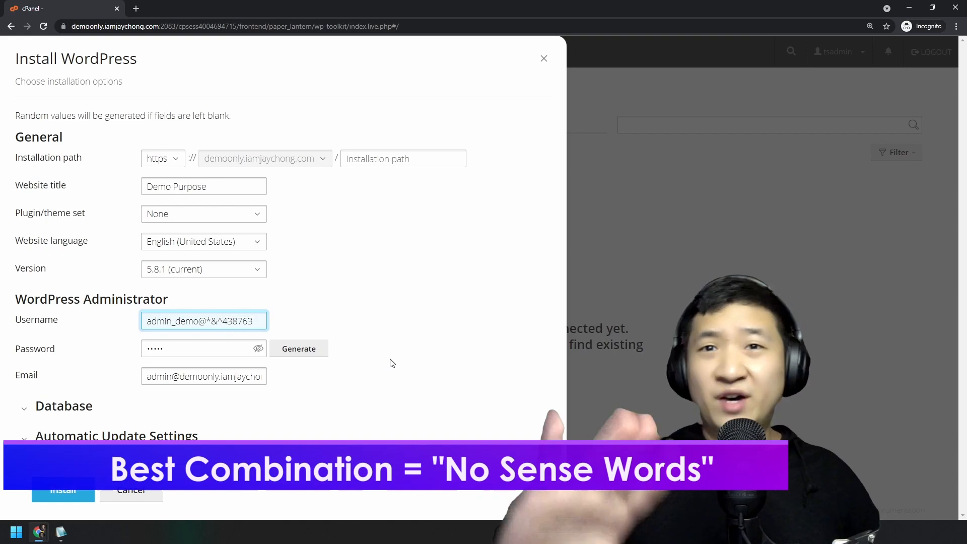
pyautogui.hotkey('ctrl', 'a')
pyautogui.hotkey('ctrl', 'c')
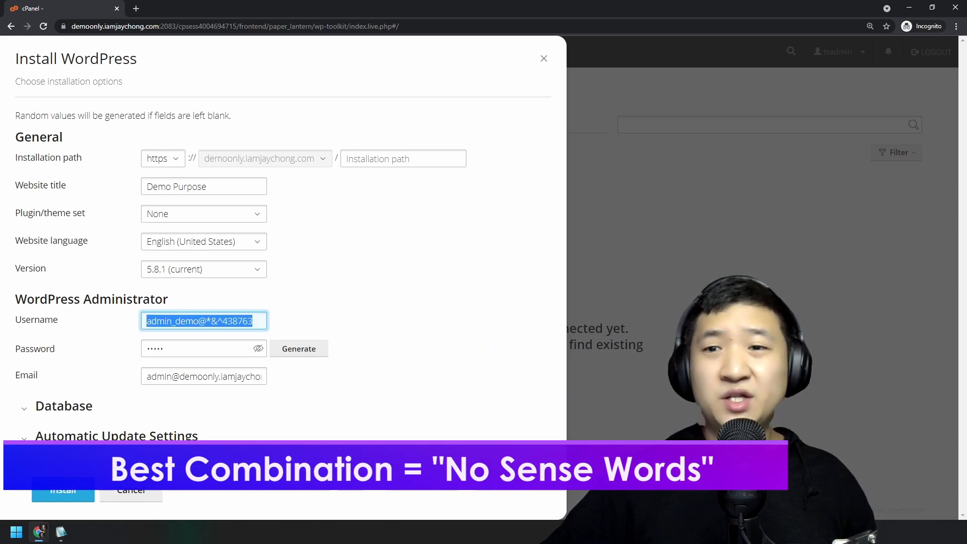
# Paste the new administrator username on a new line in the Notepad2 notes.
pyautogui.click(61, 531)
pyautogui.click(483, 342)
pyautogui.press('Return')
pyautogui.press('Return')
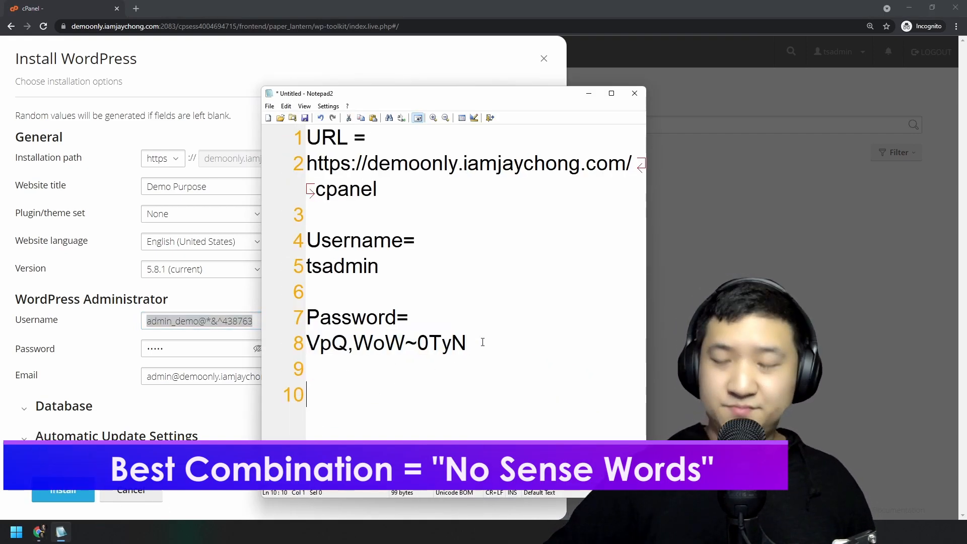
pyautogui.press('Return')
pyautogui.hotkey('ctrl', 'v')
# Generate a new random administrator password, reveal it, and record it in the Notepad2 notes.
pyautogui.click(121, 336)
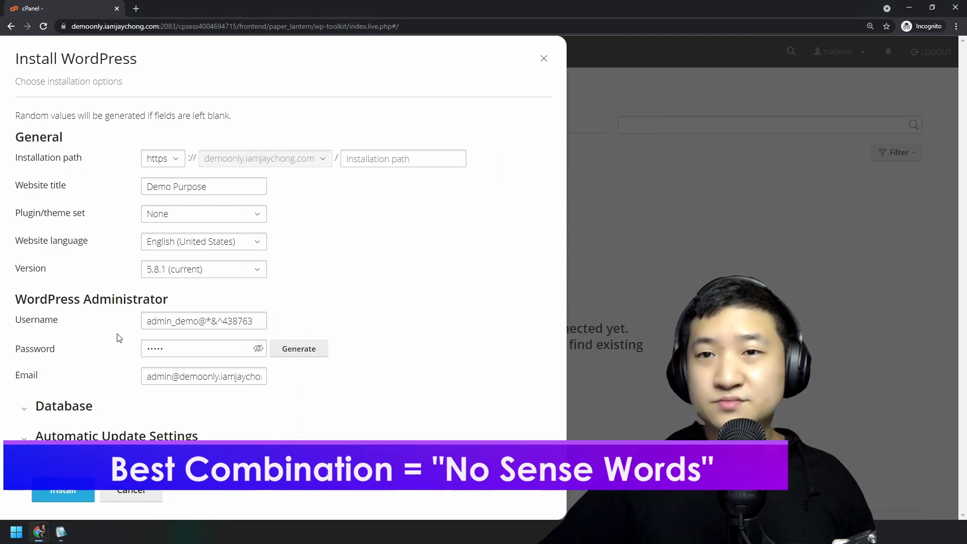
pyautogui.click(301, 351)
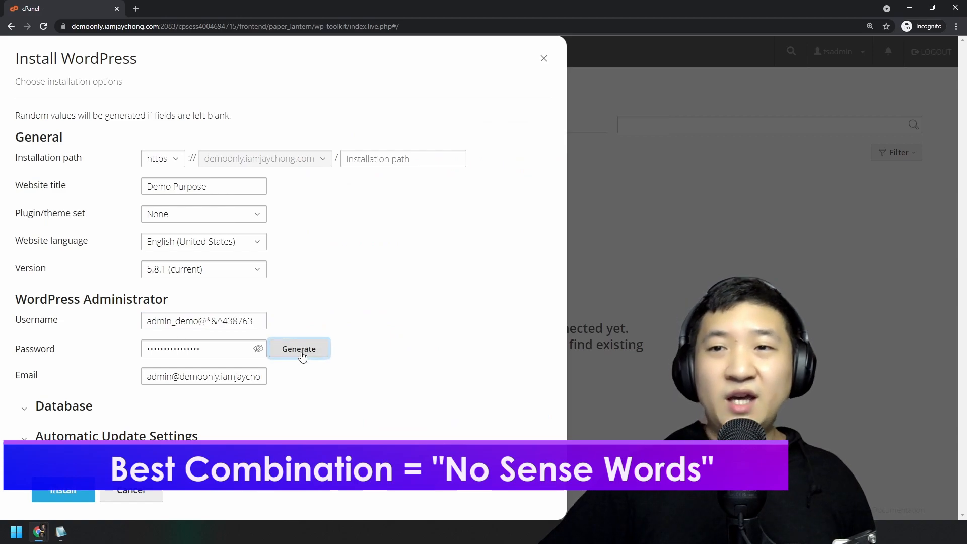
pyautogui.click(258, 348)
pyautogui.moveTo(230, 348); pyautogui.dragTo(55, 347)
pyautogui.hotkey('ctrl', 'c')
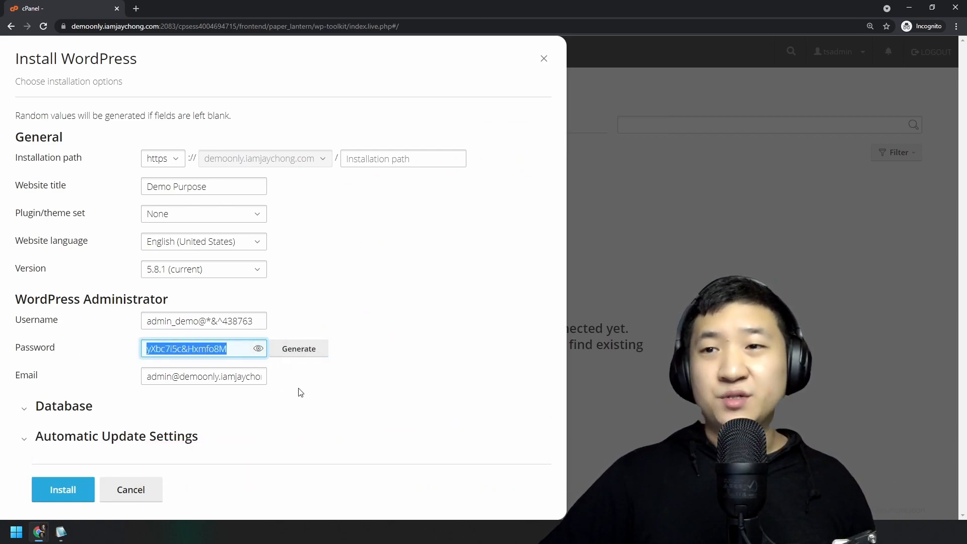
pyautogui.click(61, 532)
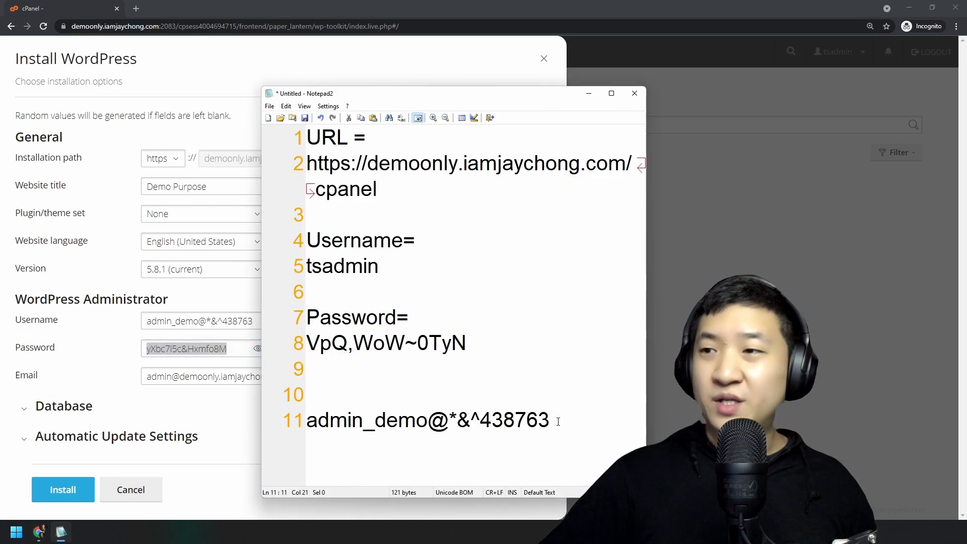
pyautogui.press('Return')
pyautogui.hotkey('ctrl', 'v')
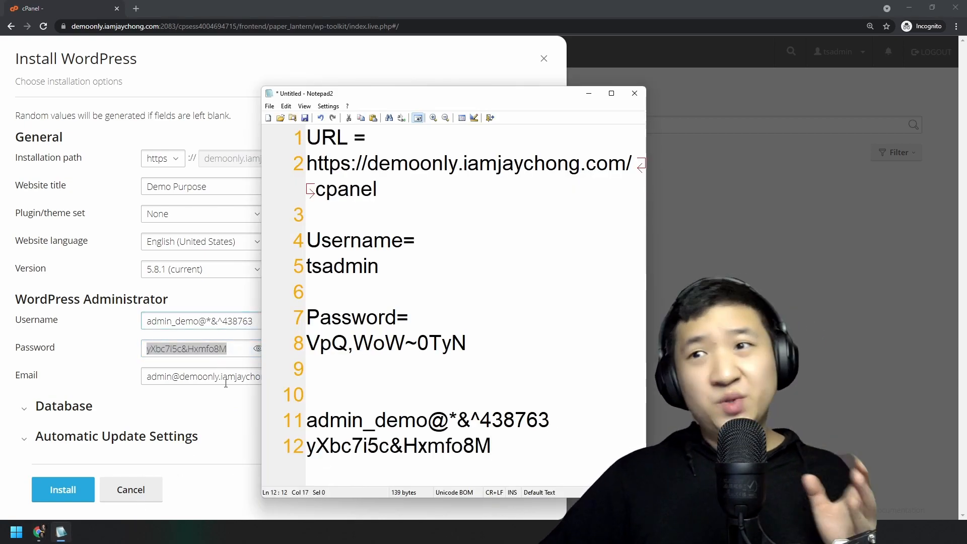
pyautogui.click(240, 428)
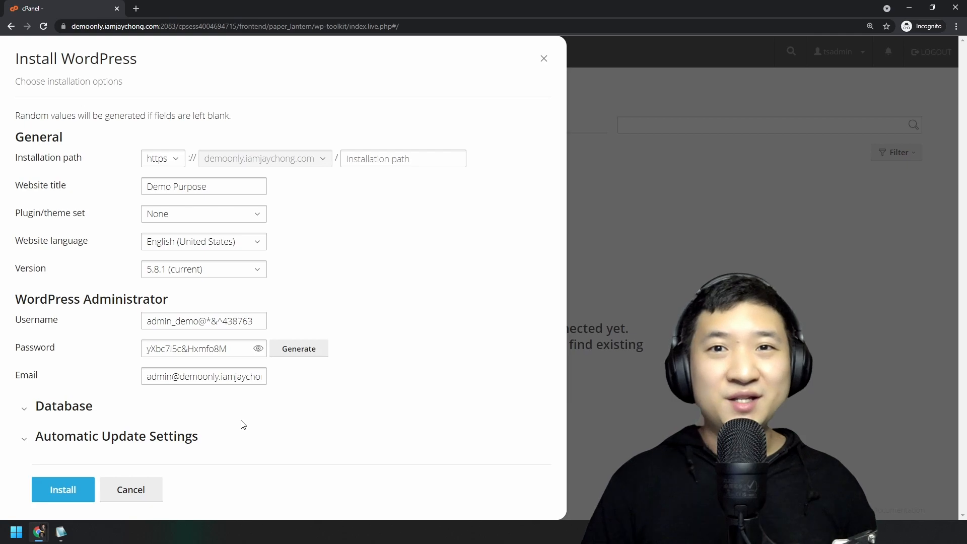
# Review the administrator email and Database settings, zooming the page to 150%.
pyautogui.moveTo(262, 376); pyautogui.dragTo(146, 377)
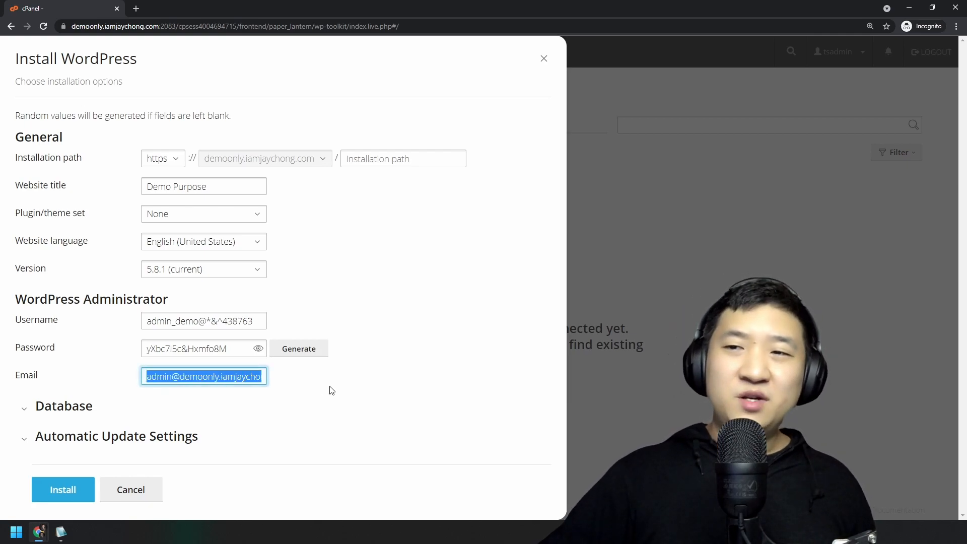
pyautogui.click(414, 304)
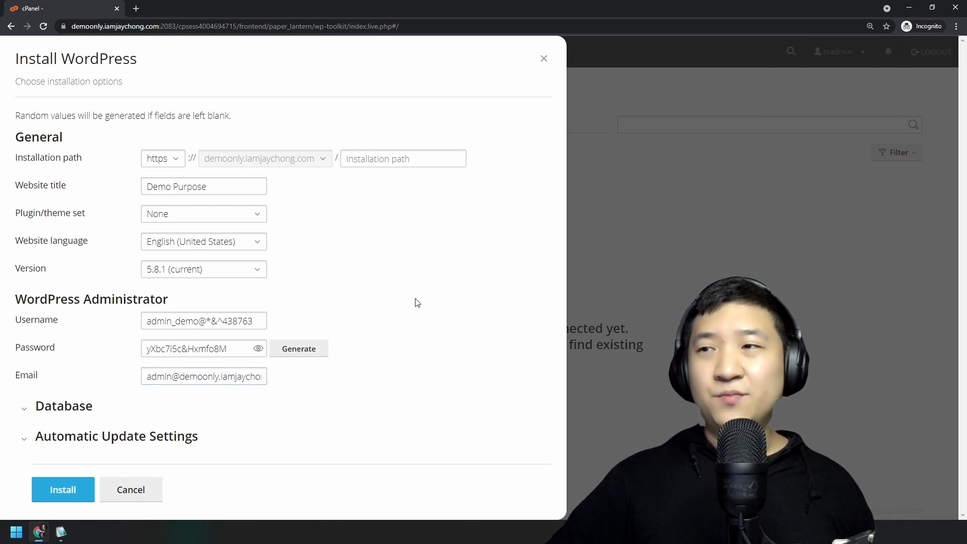
pyautogui.click(23, 411)
pyautogui.scroll(-2, 384, 349)
pyautogui.click(184, 331)
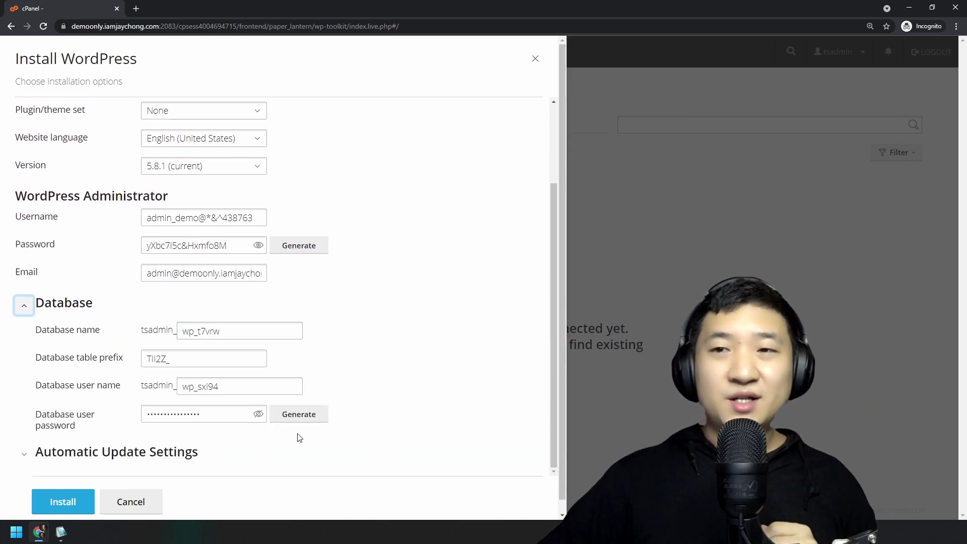
pyautogui.hotkey('ctrl', '+')
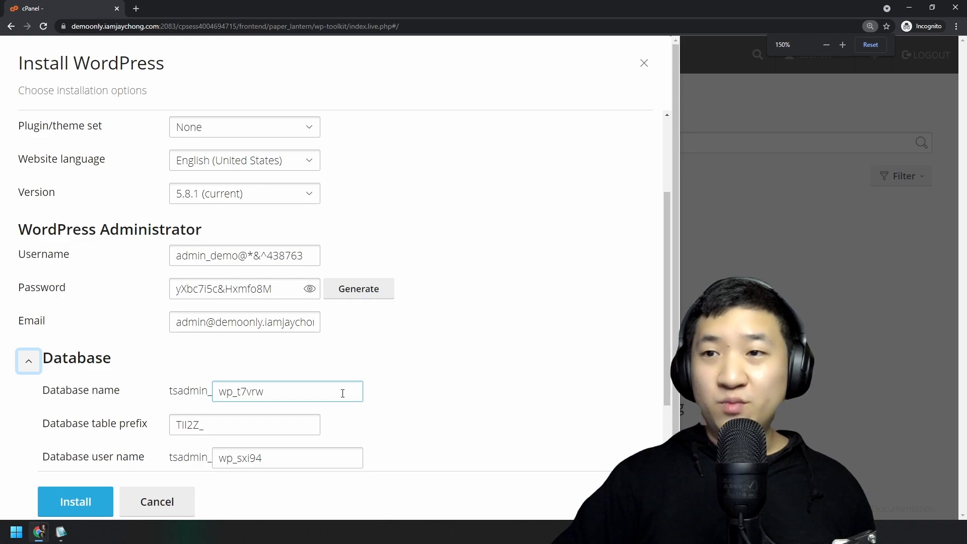
pyautogui.scroll(-2, 372, 391)
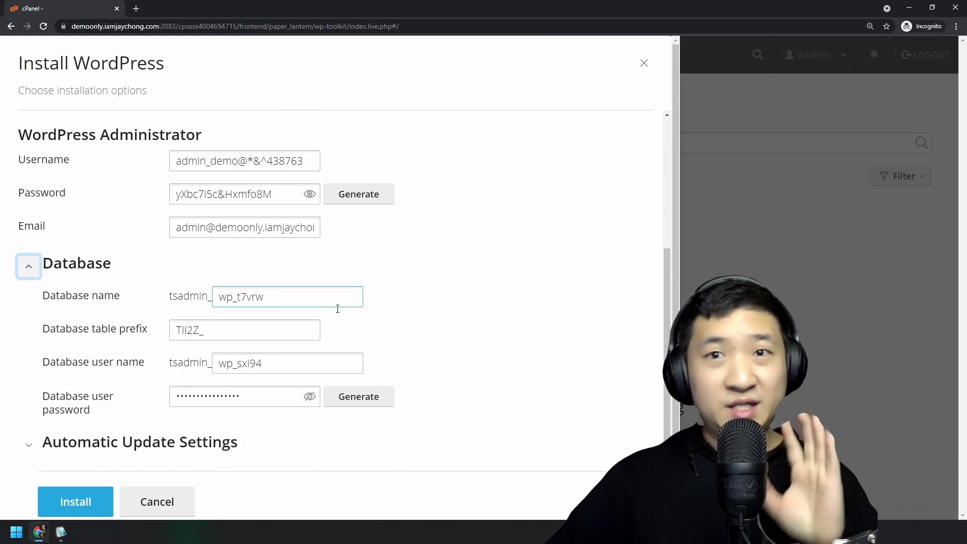
# Collapse the Database settings and expand Automatic Update Settings to show all WordPress updates.
pyautogui.click(37, 266)
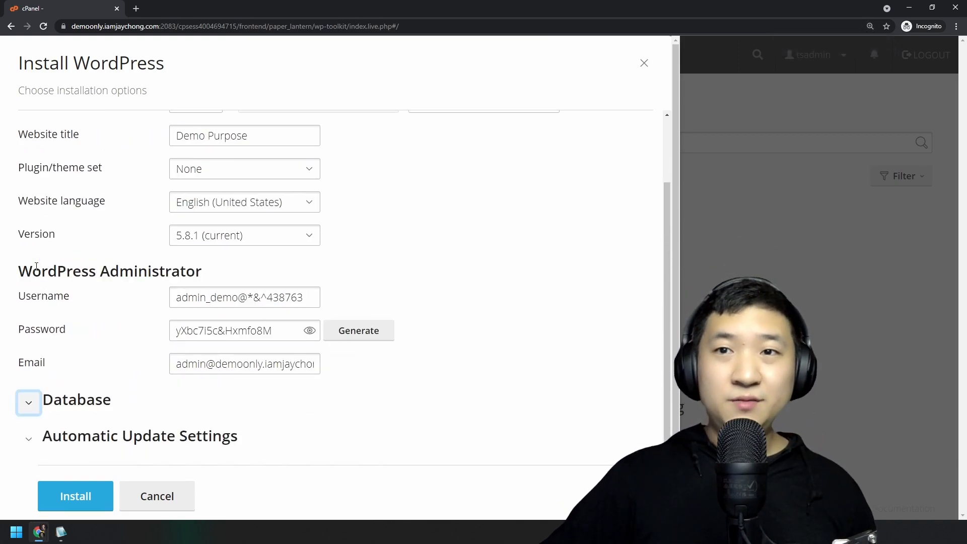
pyautogui.click(30, 442)
pyautogui.scroll(-5, 336, 388)
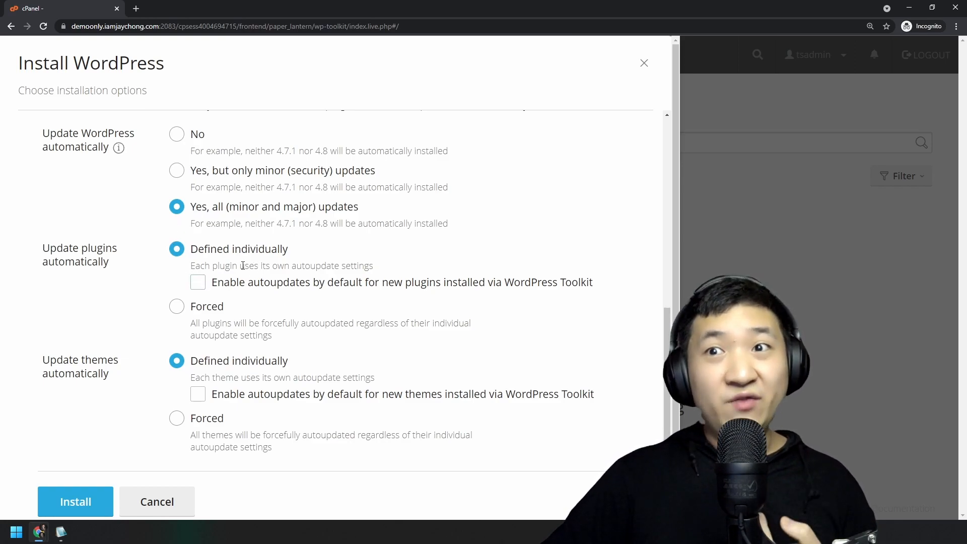
pyautogui.moveTo(63, 248); pyautogui.dragTo(115, 265)
pyautogui.moveTo(63, 360); pyautogui.dragTo(109, 373)
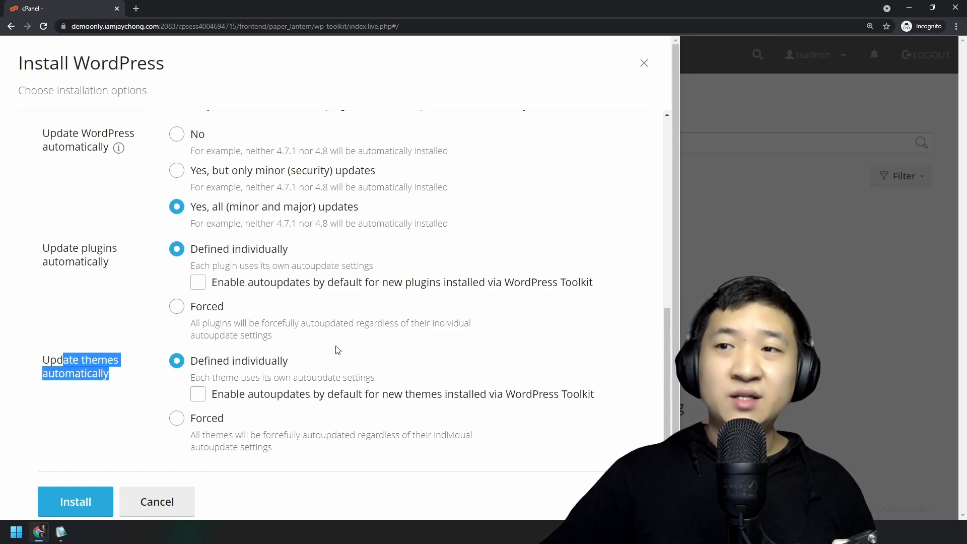
pyautogui.moveTo(55, 238); pyautogui.dragTo(108, 263)
pyautogui.moveTo(55, 355); pyautogui.dragTo(123, 393)
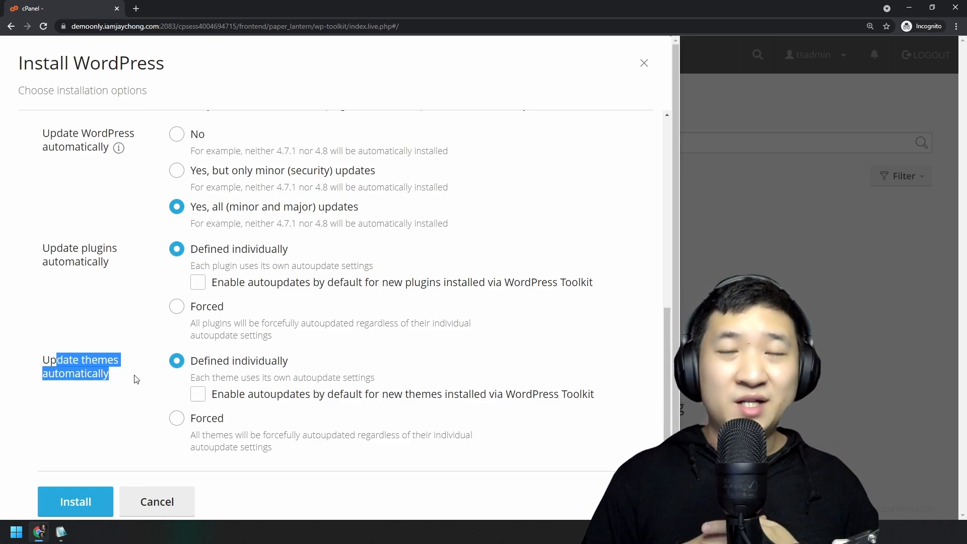
pyautogui.moveTo(58, 249); pyautogui.dragTo(108, 267)
pyautogui.moveTo(66, 373); pyautogui.dragTo(110, 375)
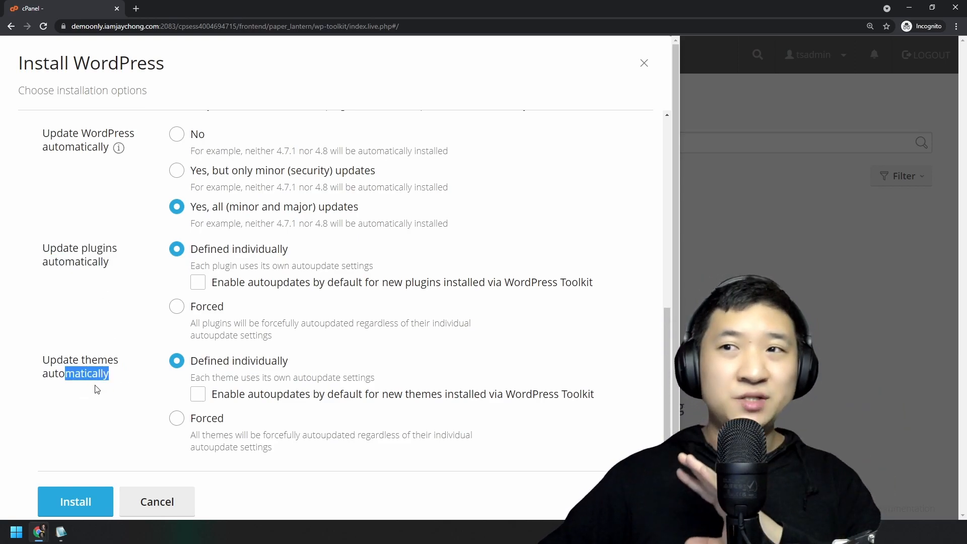
pyautogui.click(277, 250)
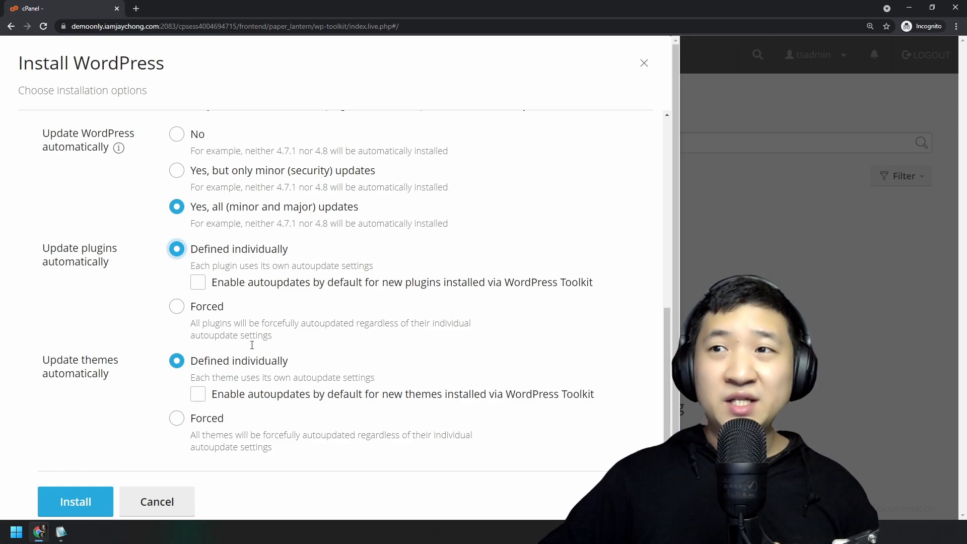
pyautogui.click(245, 362)
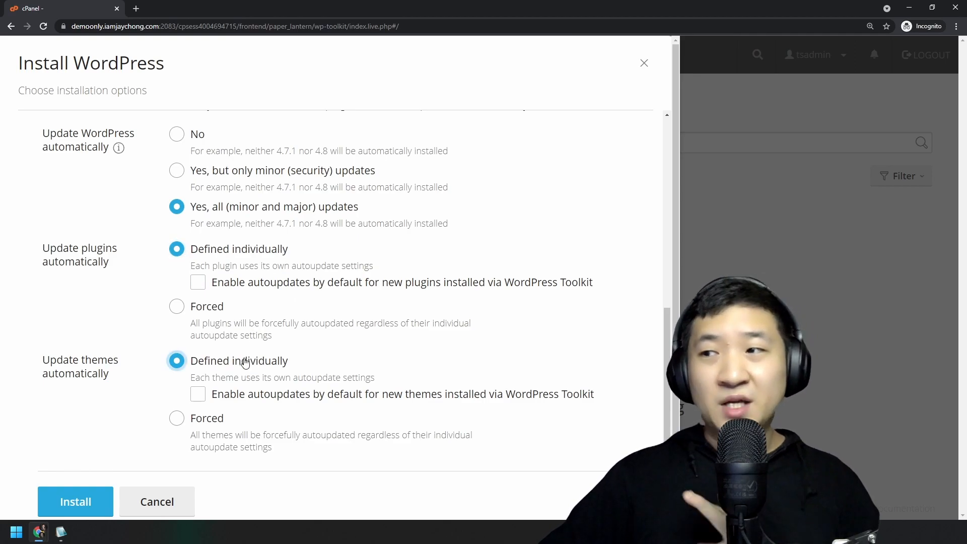
# Attempt the install and remove the @ and underscore from the username after the validation error.
pyautogui.click(80, 499)
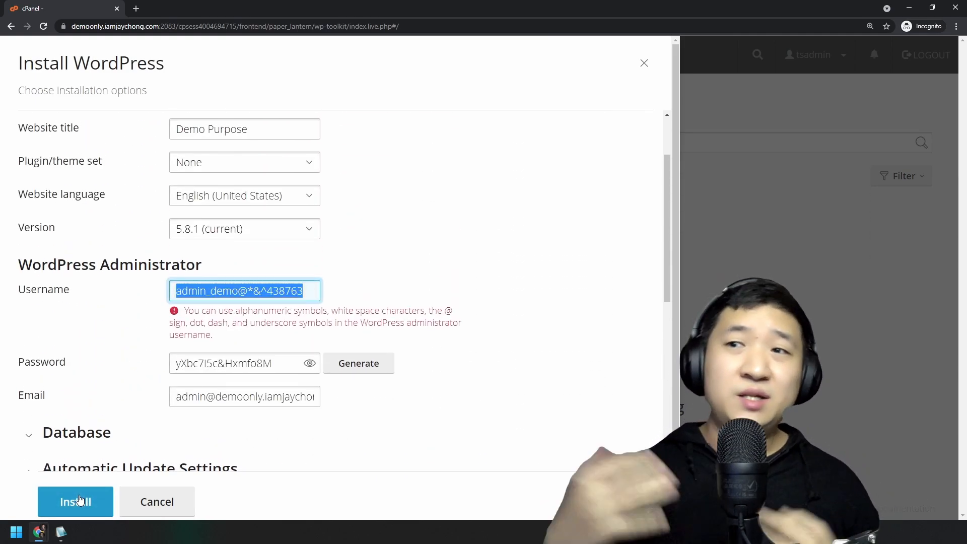
pyautogui.click(473, 303)
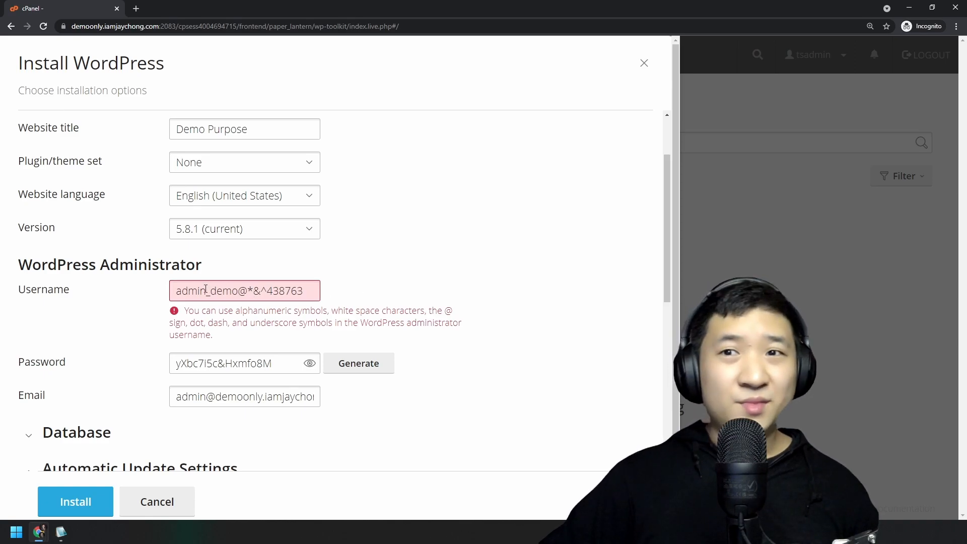
pyautogui.moveTo(269, 311); pyautogui.dragTo(408, 313)
pyautogui.click(407, 313)
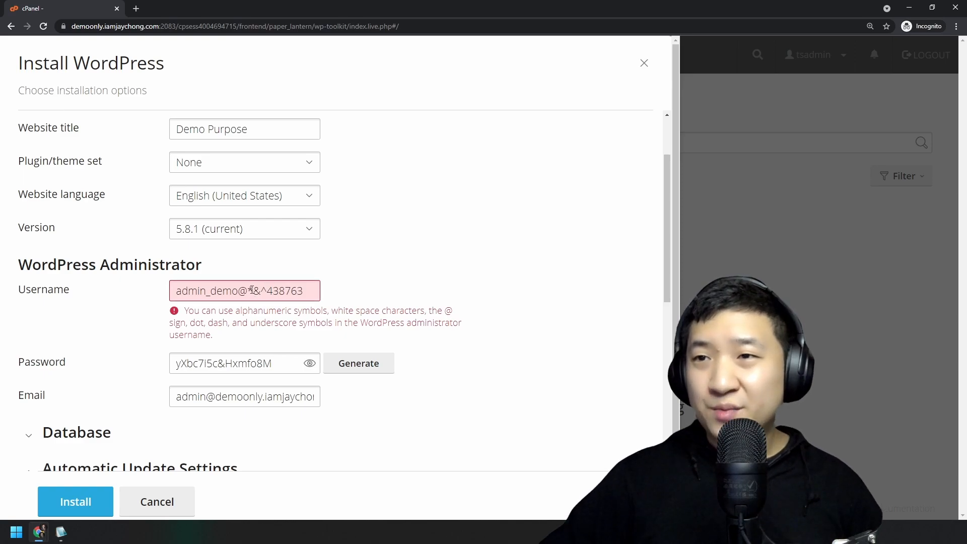
pyautogui.click(250, 290)
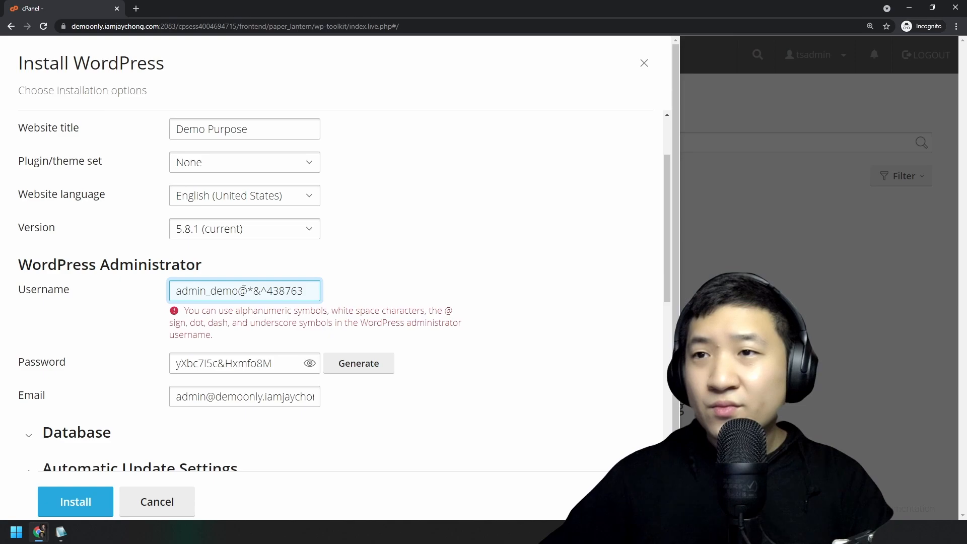
pyautogui.press('BackSpace')
pyautogui.press('BackSpace')
pyautogui.click(438, 305)
pyautogui.moveTo(326, 309); pyautogui.dragTo(449, 322)
pyautogui.click(465, 324)
pyautogui.click(251, 291)
pyautogui.press('BackSpace')
# Update the noted username in Notepad2 with the edited username.
pyautogui.scroll(-8, 458, 318)
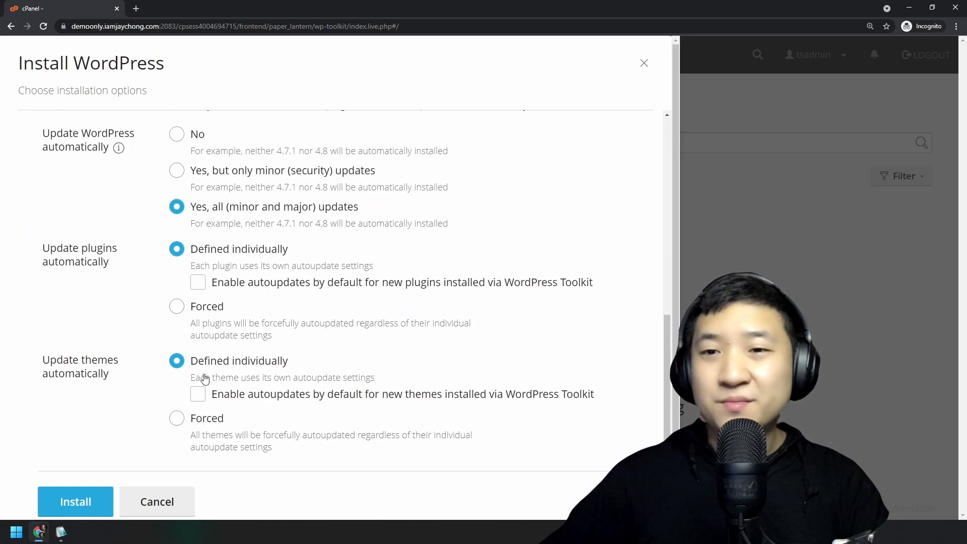
pyautogui.scroll(10, 190, 401)
pyautogui.moveTo(308, 380); pyautogui.dragTo(167, 383)
pyautogui.hotkey('ctrl', 'c')
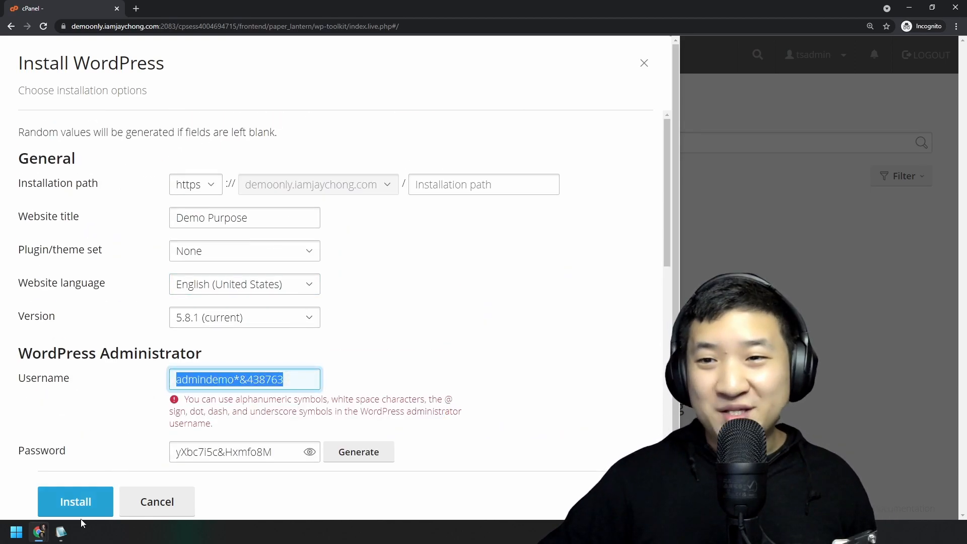
pyautogui.click(61, 532)
pyautogui.moveTo(551, 419); pyautogui.dragTo(306, 419)
pyautogui.hotkey('ctrl', 'v')
pyautogui.click(93, 374)
pyautogui.scroll(-10, 93, 374)
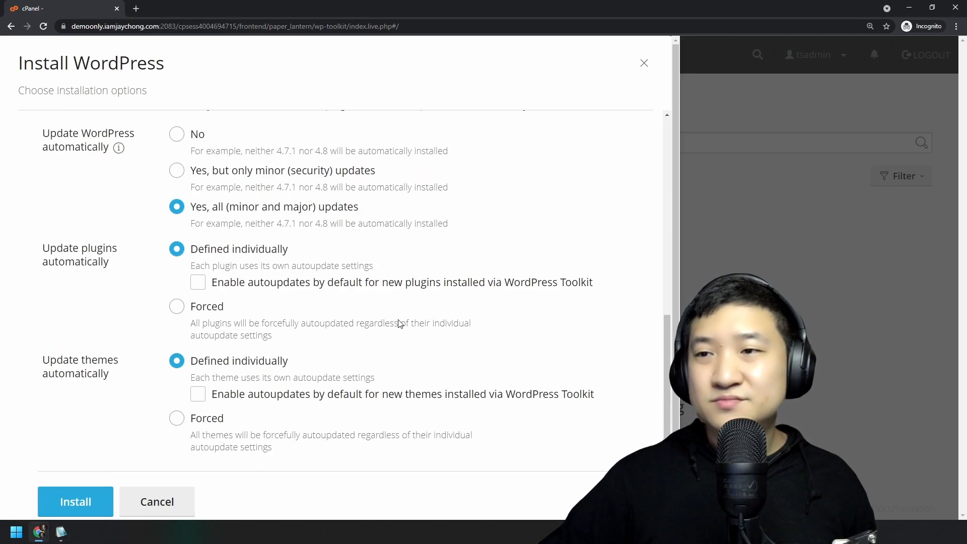
# Retry the install and replace the & and * symbols in the username with an @.
pyautogui.click(80, 482)
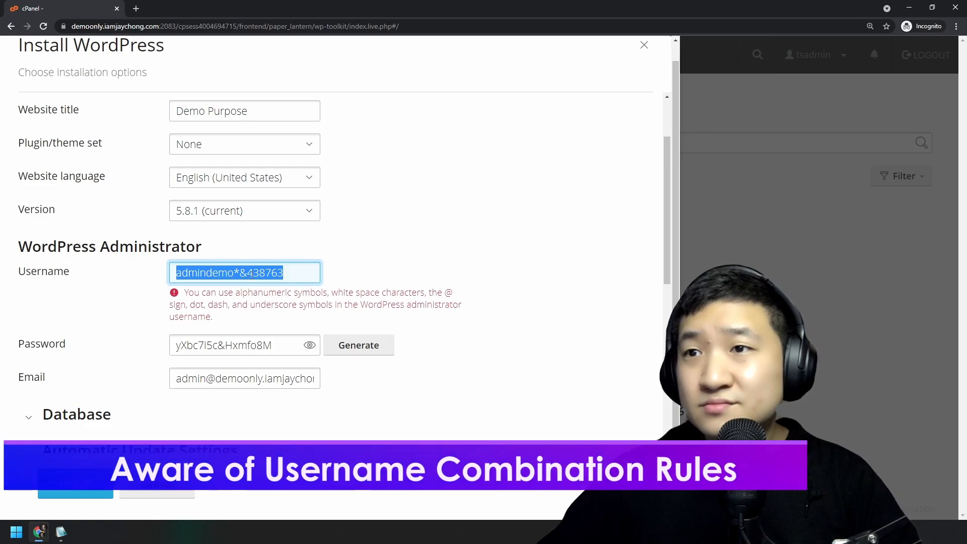
pyautogui.click(247, 278)
pyautogui.press('BackSpace')
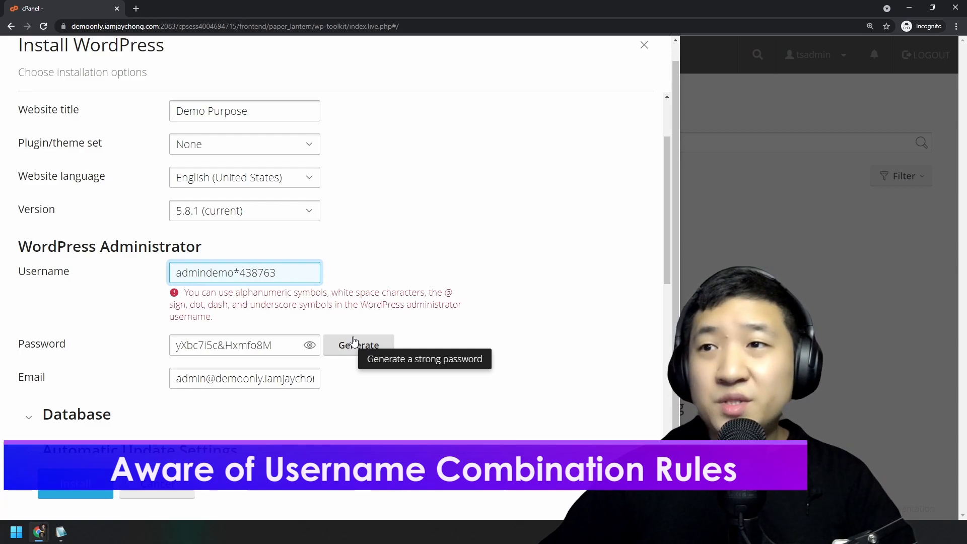
pyautogui.press('BackSpace')
pyautogui.write('#')
pyautogui.press('BackSpace')
pyautogui.write('@')
# Copy the corrected username over the old one in the Notepad2 notes.
pyautogui.hotkey('ctrl', 'a')
pyautogui.hotkey('ctrl', 'c')
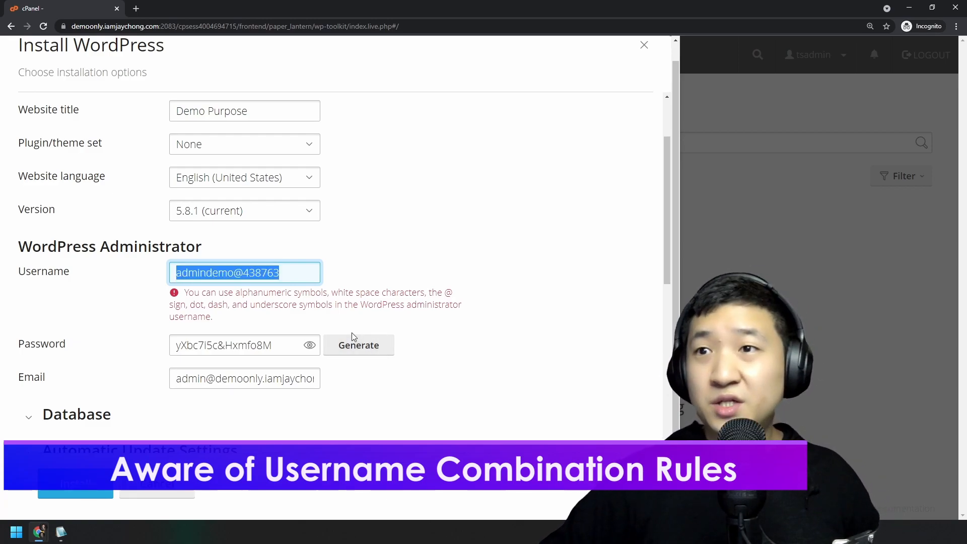
pyautogui.hotkey('alt', 'Tab')
pyautogui.hotkey('shift', 'Left')
pyautogui.hotkey('shift', 'Left')
pyautogui.hotkey('shift', 'Left')
pyautogui.hotkey('shift', 'Left')
pyautogui.hotkey('shift', 'Left')
pyautogui.hotkey('shift', 'Left')
pyautogui.hotkey('shift', 'Left')
pyautogui.hotkey('shift', 'Left')
pyautogui.hotkey('shift', 'Left')
pyautogui.hotkey('shift', 'Left')
pyautogui.hotkey('shift', 'Left')
pyautogui.hotkey('shift', 'Left')
pyautogui.hotkey('shift', 'Left')
pyautogui.hotkey('shift', 'Left')
pyautogui.hotkey('shift', 'Left')
pyautogui.hotkey('shift', 'Left')
pyautogui.hotkey('shift', 'Left')
pyautogui.hotkey('ctrl', 'v')
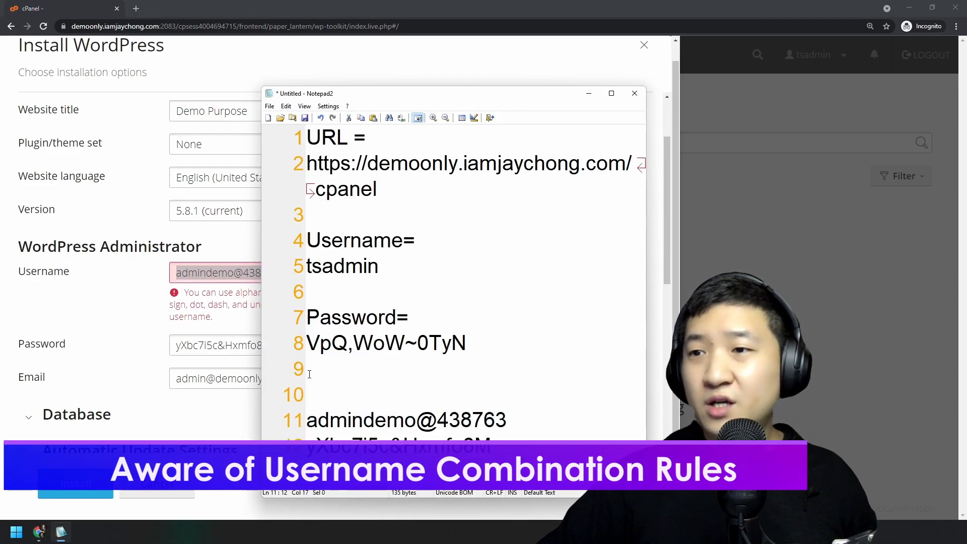
pyautogui.hotkey('alt', 'Tab')
pyautogui.scroll(-8, 253, 298)
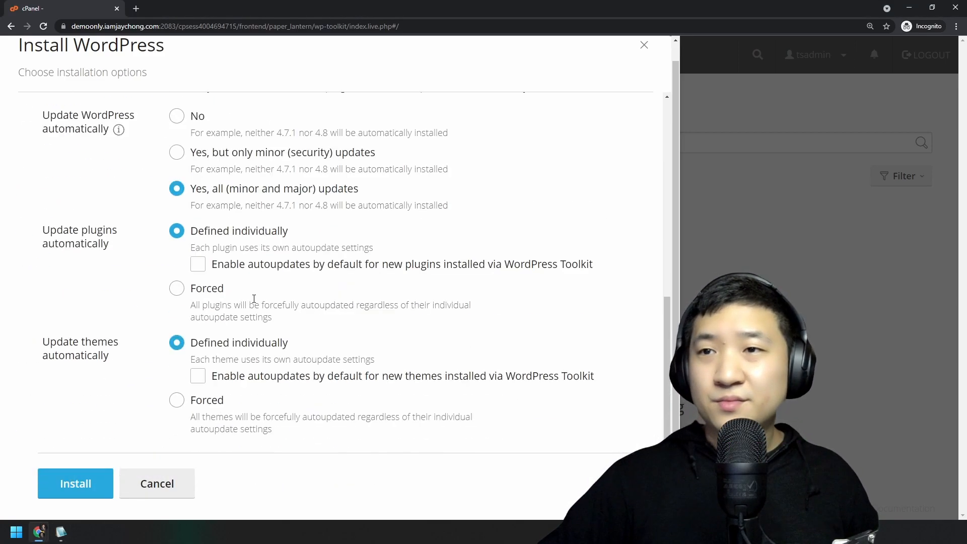
# Install WordPress, decline the plugin offer with No, thanks, and open the Demo Purpose site.
pyautogui.click(84, 476)
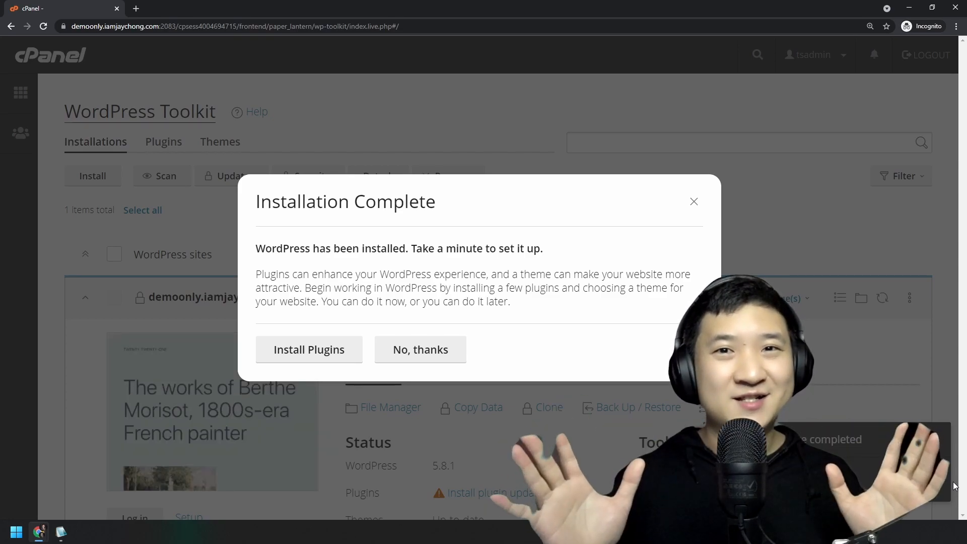
pyautogui.click(422, 349)
pyautogui.scroll(-2, 515, 311)
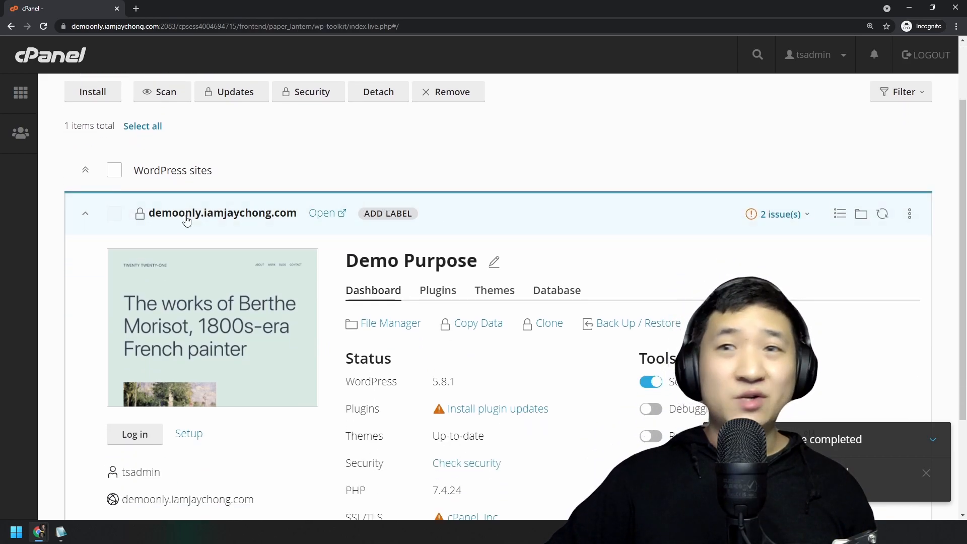
pyautogui.click(333, 209)
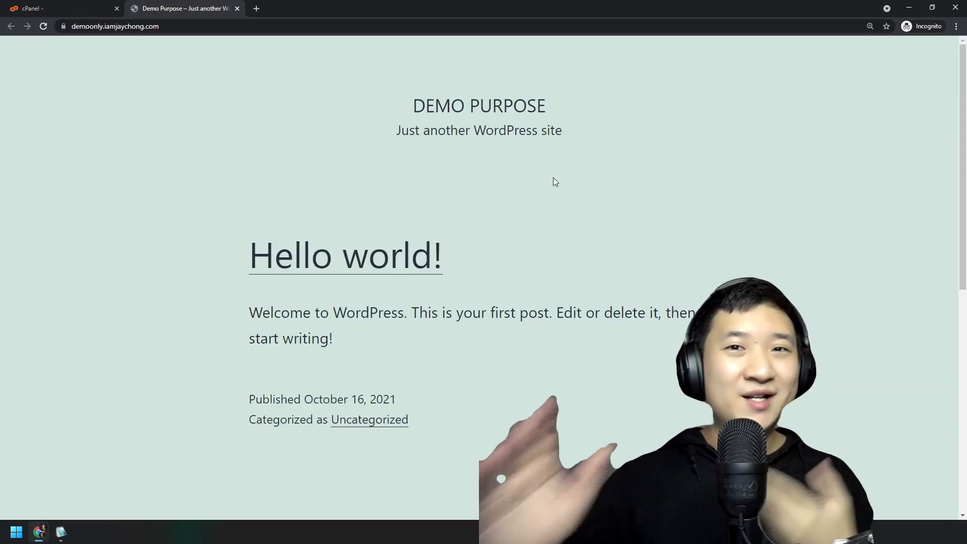
# Load demoonly.iamjaychong.com/wp-admin by appending /wp-admin to the site address.
pyautogui.scroll(-8, 546, 186)
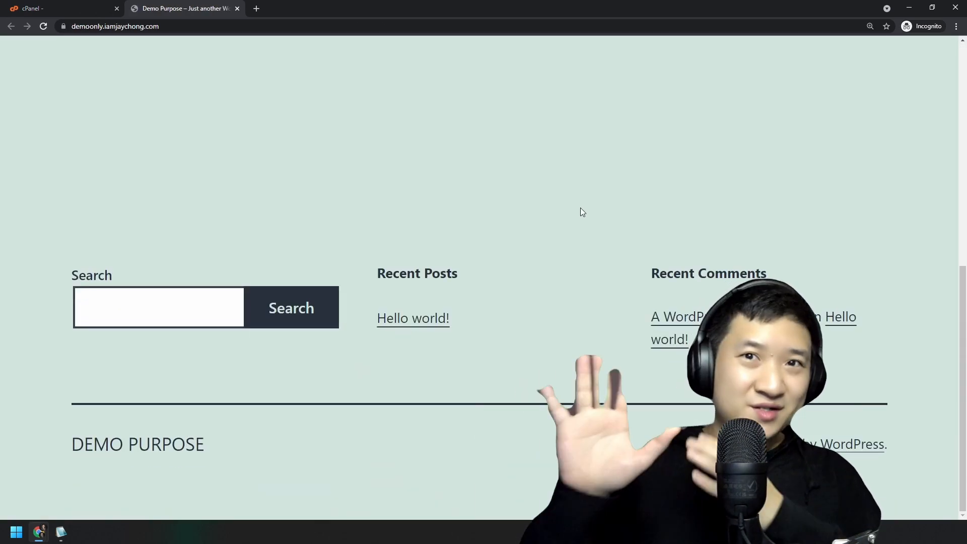
pyautogui.scroll(10, 572, 263)
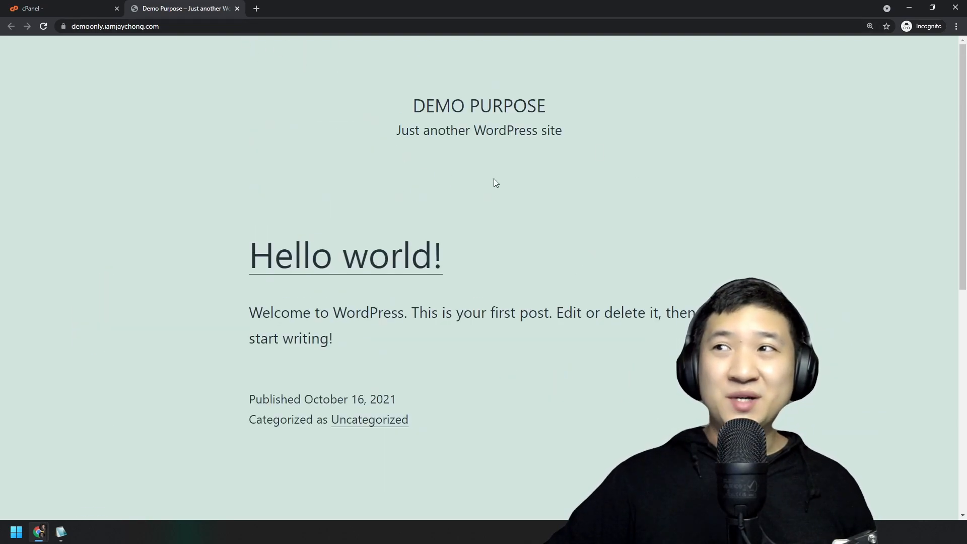
pyautogui.moveTo(410, 98); pyautogui.dragTo(569, 104)
pyautogui.click(567, 113)
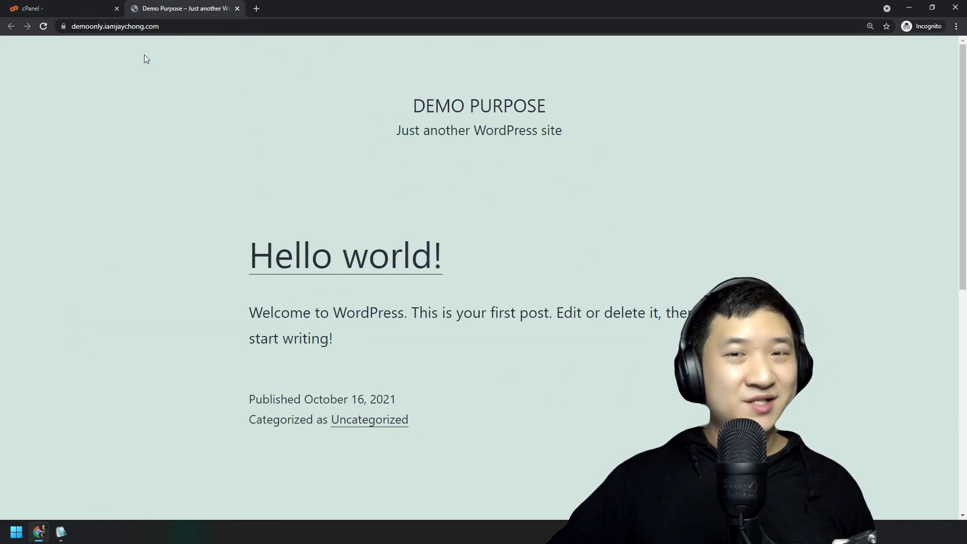
pyautogui.click(210, 25)
pyautogui.press('End')
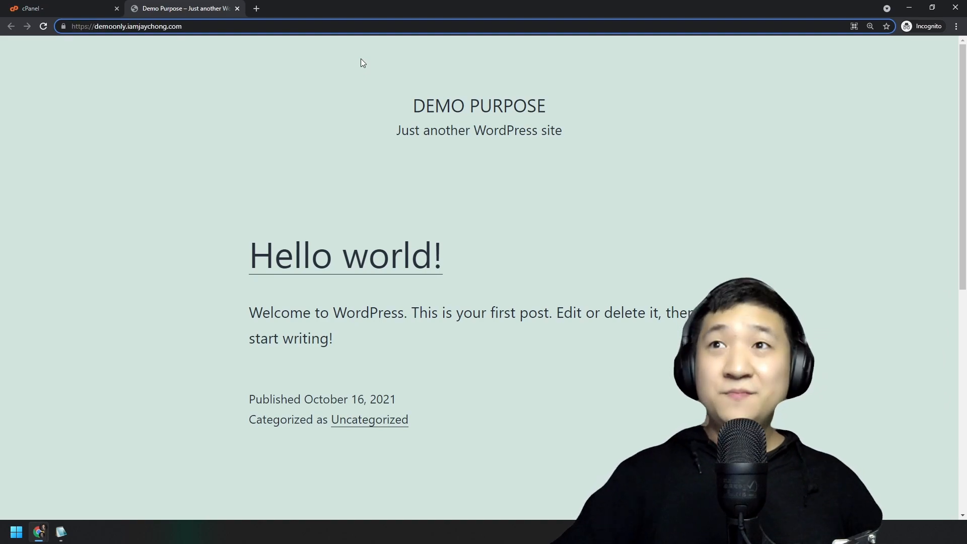
pyautogui.write('/')
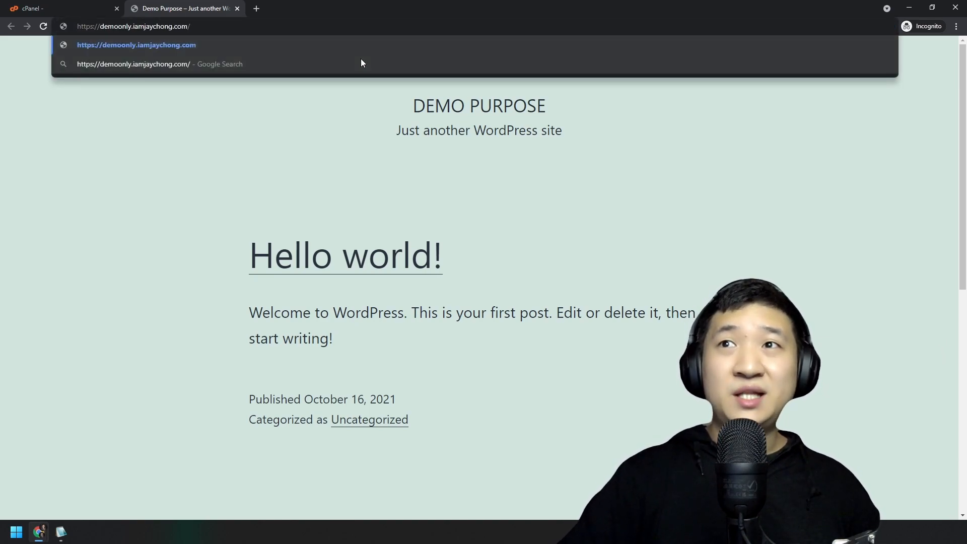
pyautogui.write('wp-admin')
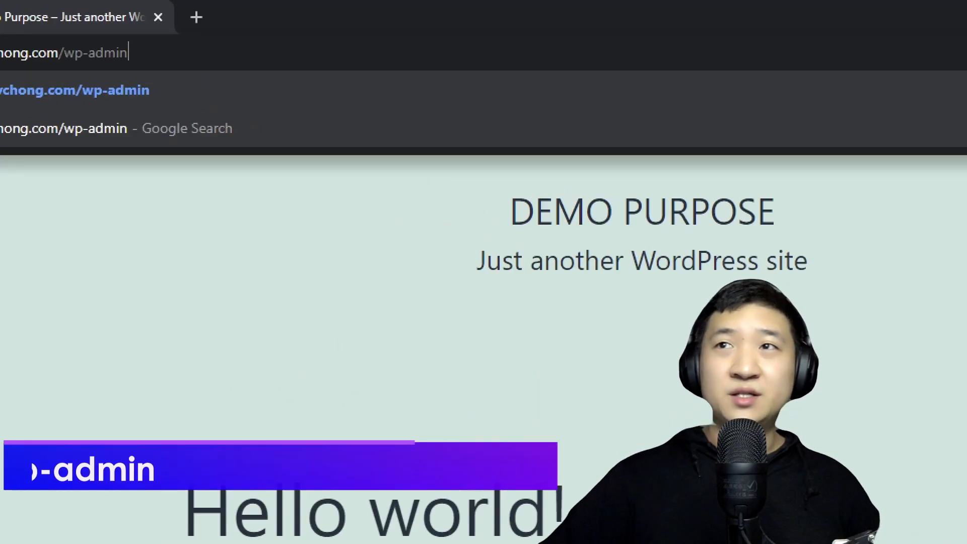
pyautogui.moveTo(504, 48)
pyautogui.mouseDown()
pyautogui.moveTo(356, 47)
pyautogui.moveTo(265, 224)
pyautogui.moveTo(476, 49)
pyautogui.mouseUp()
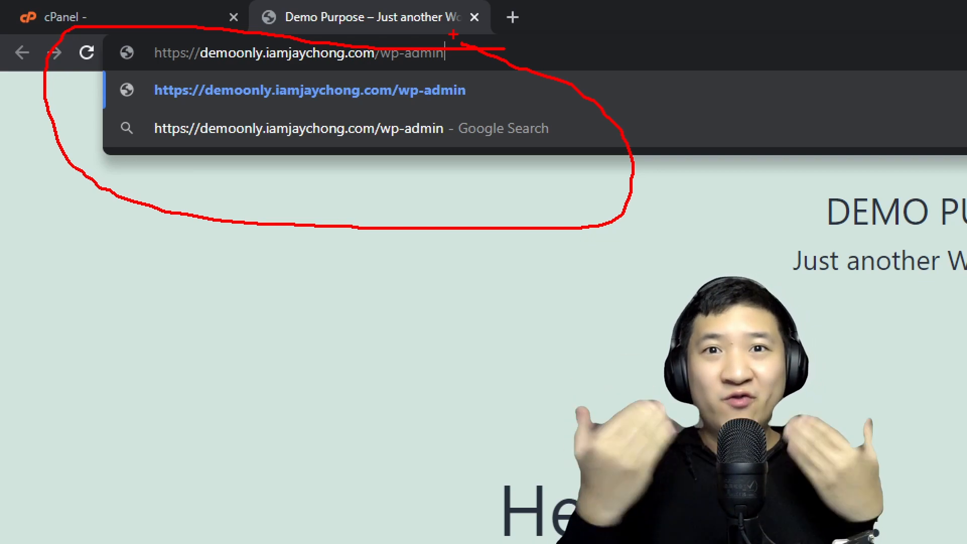
pyautogui.press('Escape')
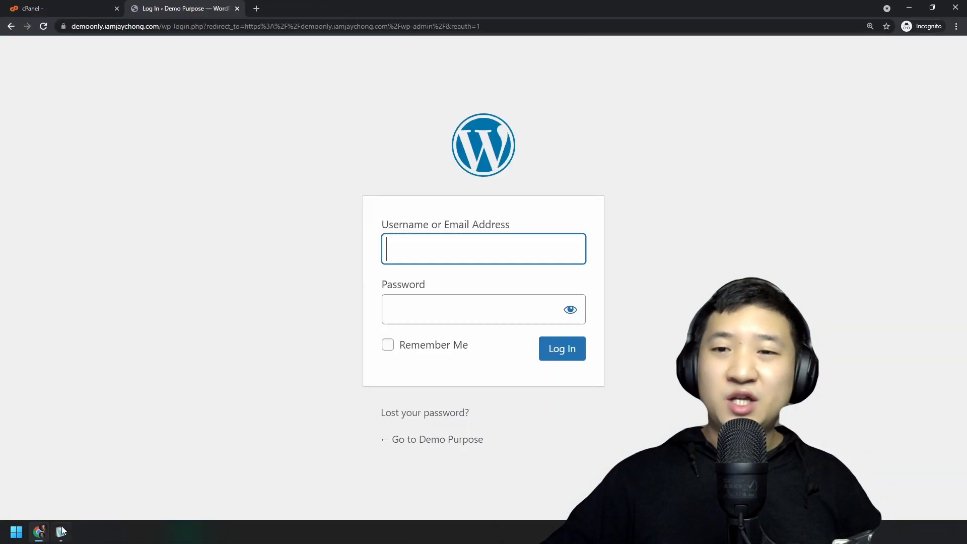
# Paste the administrator username from the Notepad2 notes into the login form.
pyautogui.click(61, 531)
pyautogui.moveTo(507, 420); pyautogui.dragTo(306, 419)
pyautogui.hotkey('ctrl', 'c')
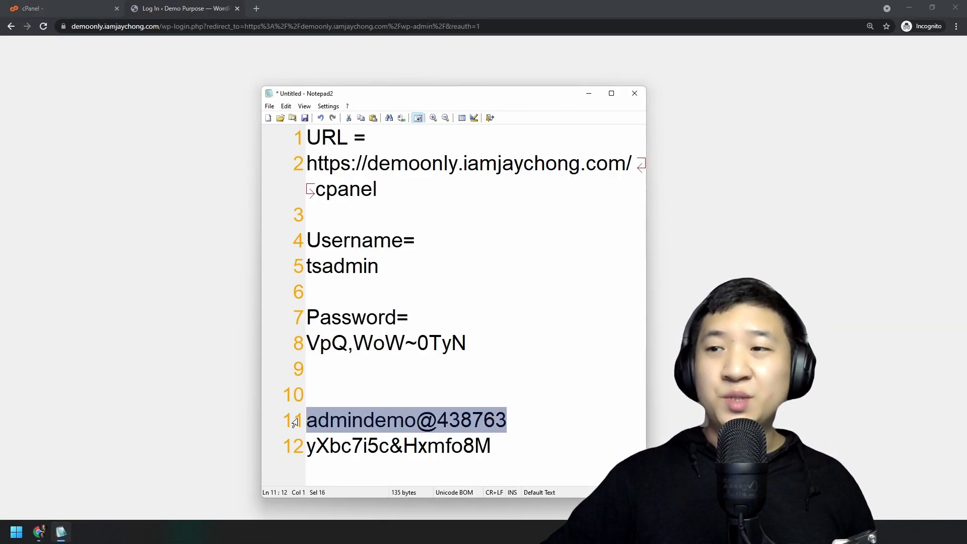
pyautogui.hotkey('alt', 'Tab')
pyautogui.write('V')
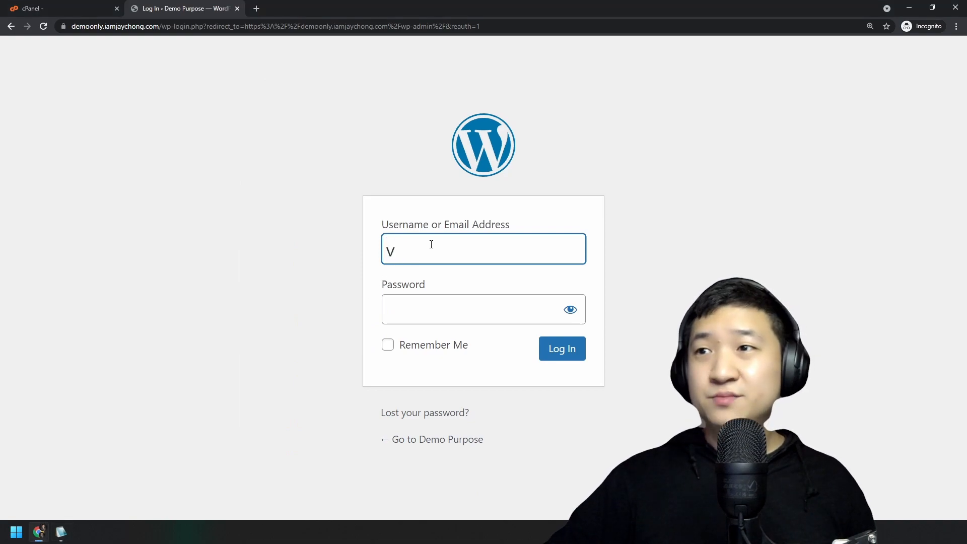
pyautogui.press('BackSpace')
pyautogui.hotkey('ctrl', 'v')
pyautogui.press('Tab')
# Paste the noted password, tick Remember Me, and log in to the Dashboard.
pyautogui.hotkey('alt', 'Tab')
pyautogui.click(386, 420)
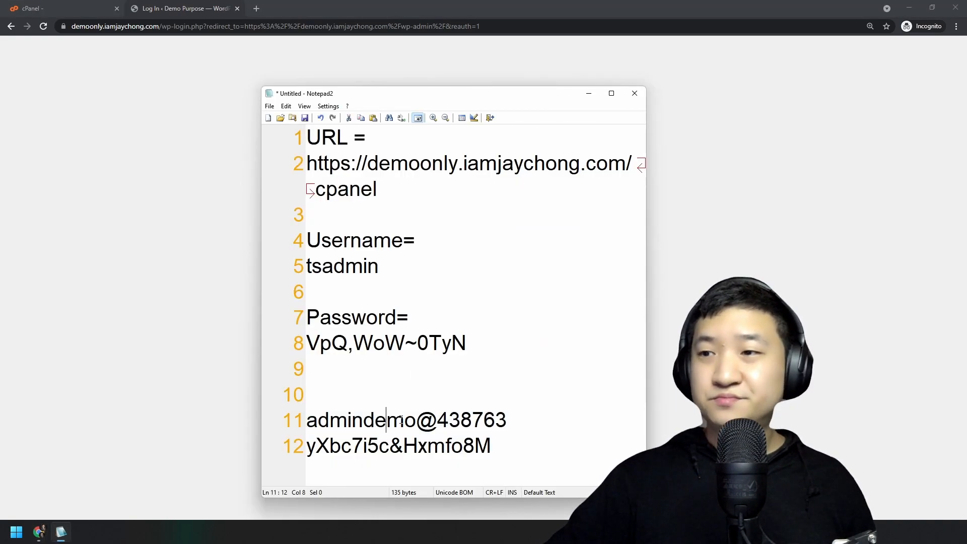
pyautogui.moveTo(502, 442); pyautogui.dragTo(287, 441)
pyautogui.hotkey('ctrl', 'c')
pyautogui.hotkey('alt', 'Tab')
pyautogui.hotkey('ctrl', 'v')
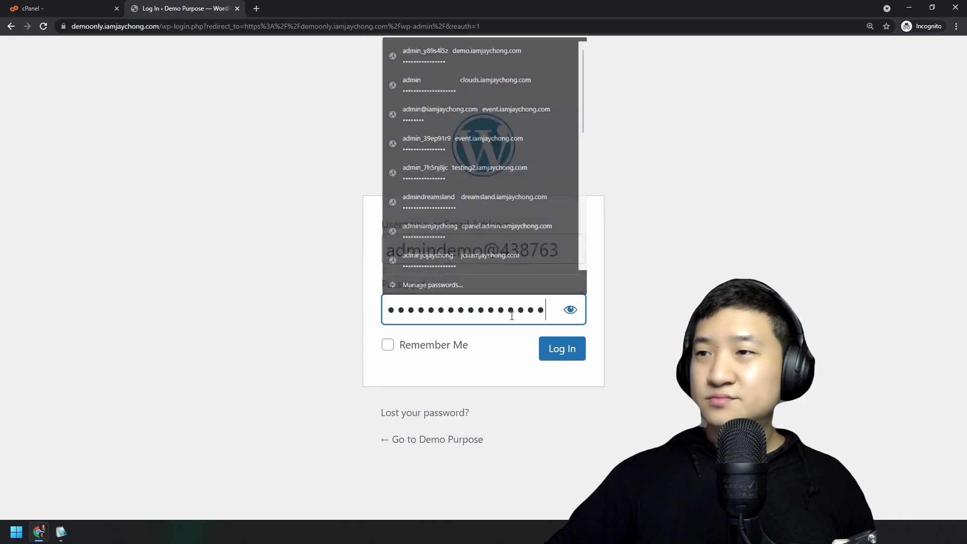
pyautogui.click(434, 347)
pyautogui.click(554, 354)
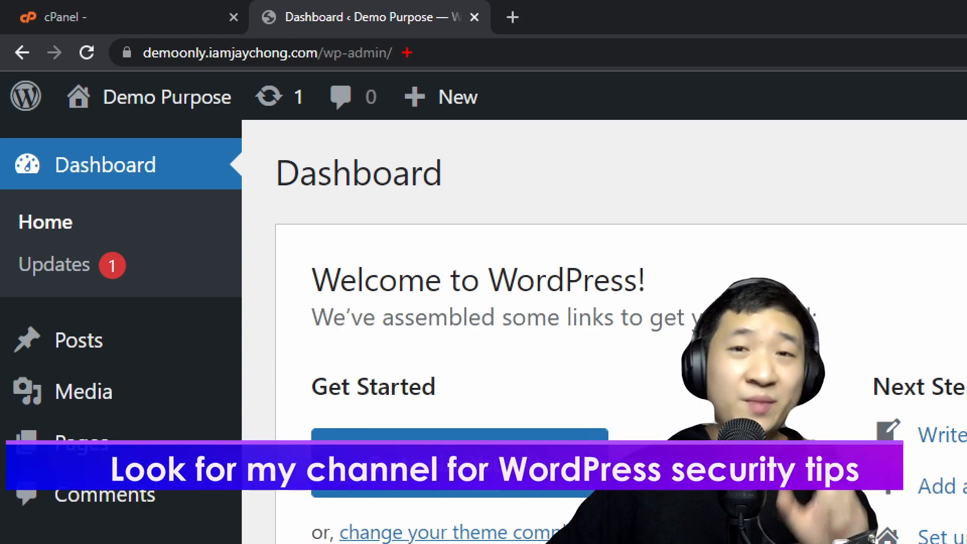
pyautogui.moveTo(410, 29)
pyautogui.mouseDown()
pyautogui.moveTo(359, 29)
pyautogui.moveTo(392, 90)
pyautogui.moveTo(413, 29)
pyautogui.mouseUp()
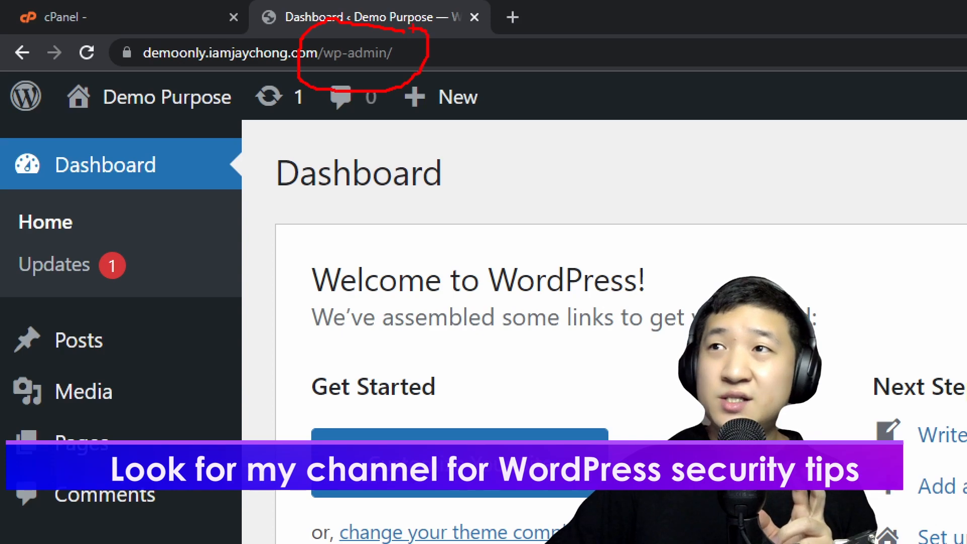